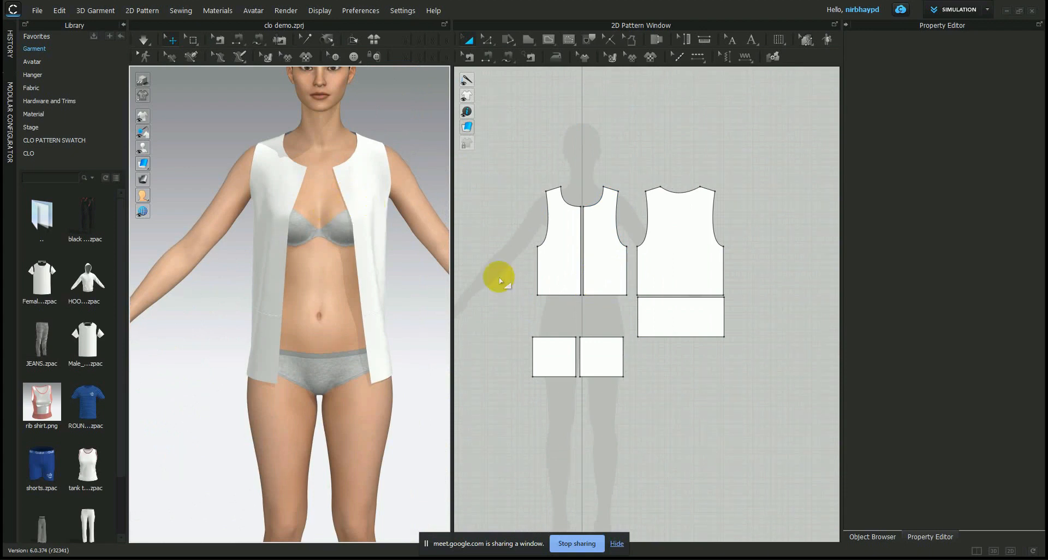
Step: Remove the lower hem panels beneath the front and back bodice pieces
{"action": "scroll", "coordinate": [566, 379], "scroll_direction": "up", "scroll_amount": 2}
{"action": "scroll", "coordinate": [566, 379], "scroll_direction": "down", "scroll_amount": 3}
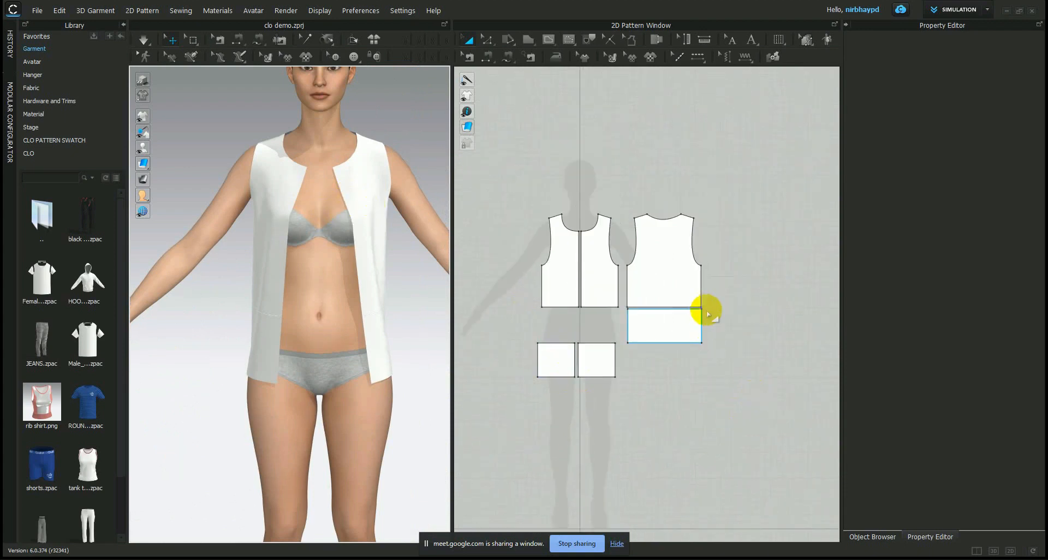
{"action": "left_click_drag", "start_coordinate": [730, 323], "coordinate": [530, 392]}
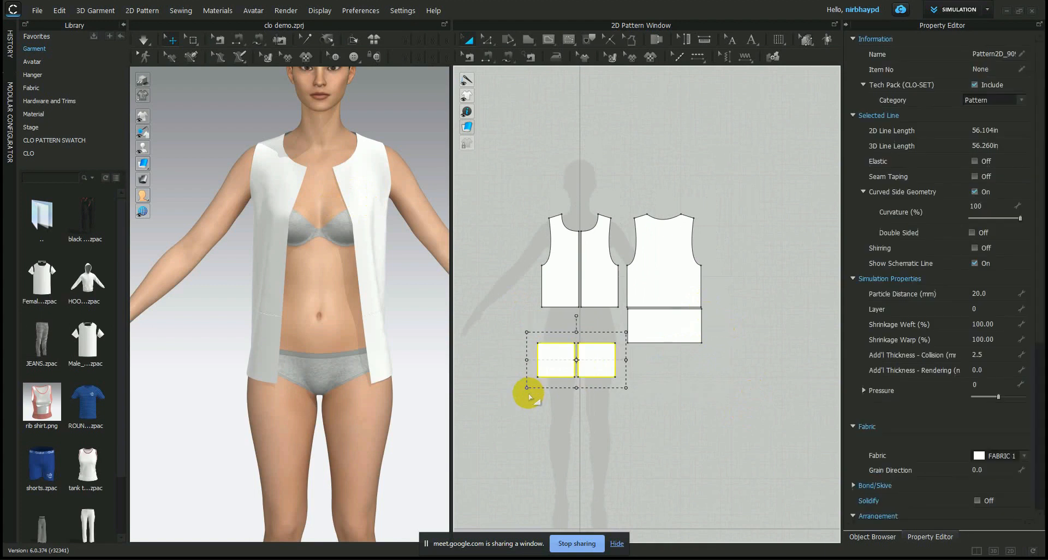
Step: Shorten the front and back bodice pieces together by raising their hem edges
{"action": "left_click", "coordinate": [488, 41]}
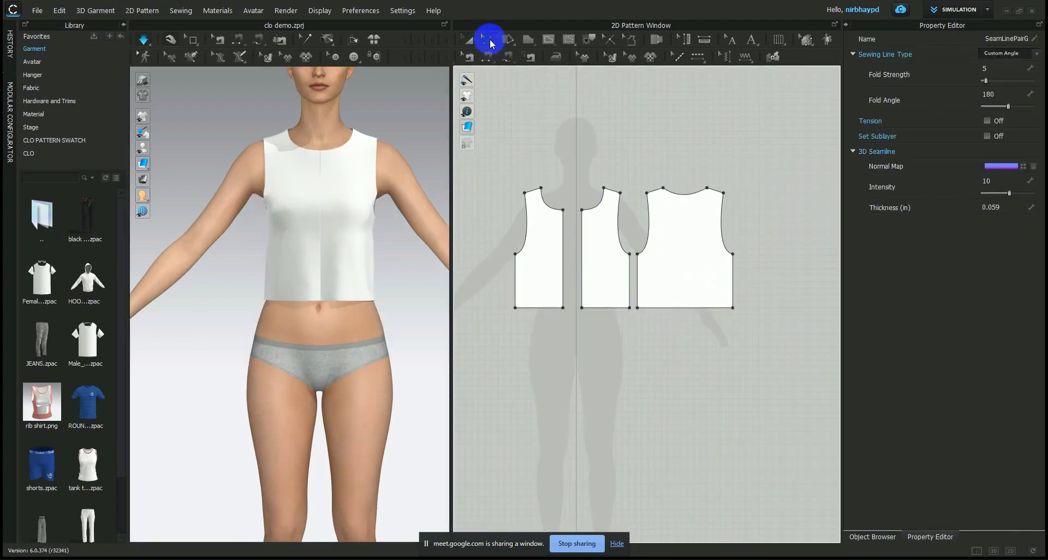
{"action": "left_click_drag", "start_coordinate": [501, 290], "coordinate": [749, 321]}
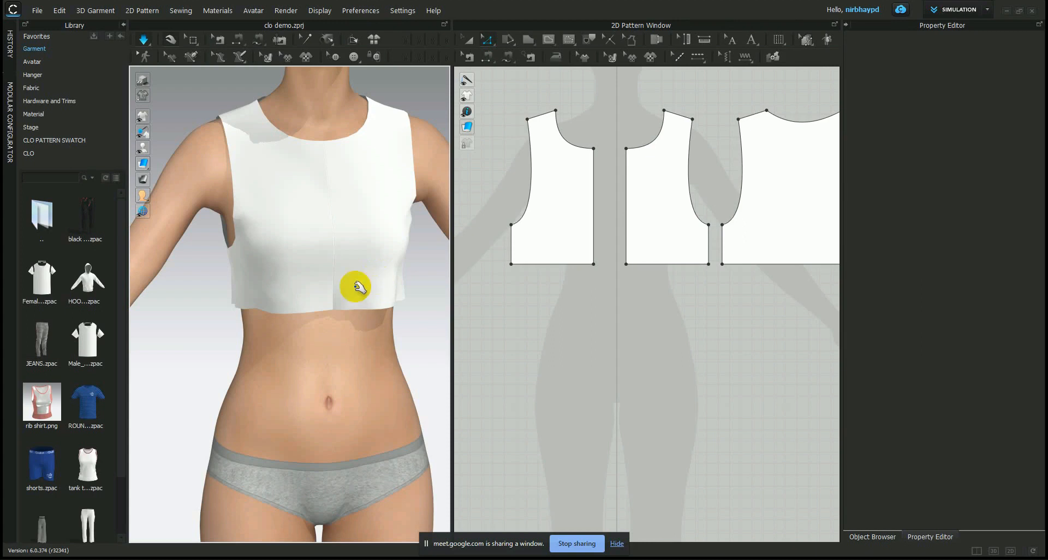
Step: Examine how the top's hem sits around the avatar's waist from the side and the front
{"action": "left_click", "coordinate": [278, 345]}
{"action": "right_click_drag", "start_coordinate": [278, 345], "coordinate": [363, 317]}
{"action": "left_click", "coordinate": [339, 305]}
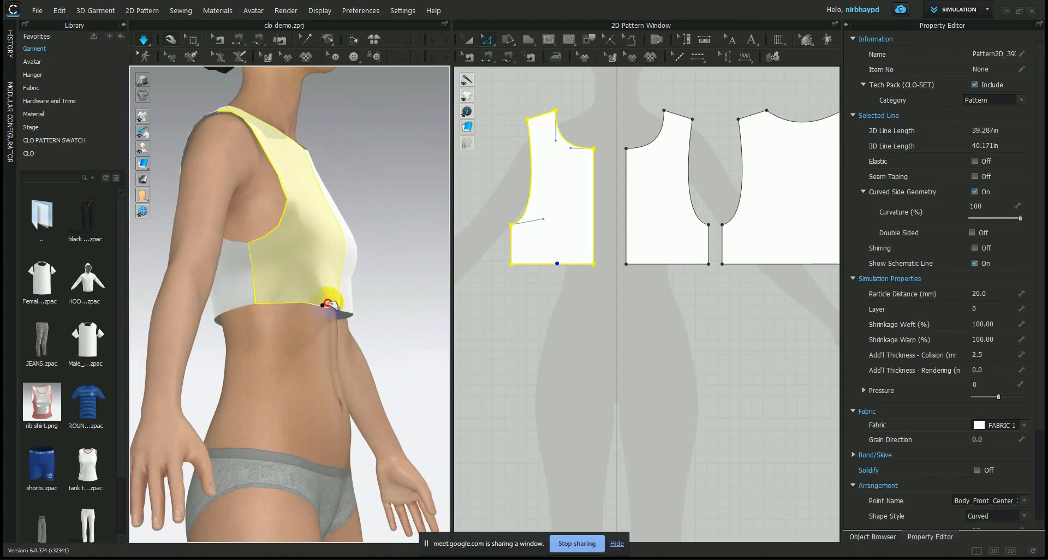
{"action": "right_click_drag", "start_coordinate": [323, 305], "coordinate": [344, 302]}
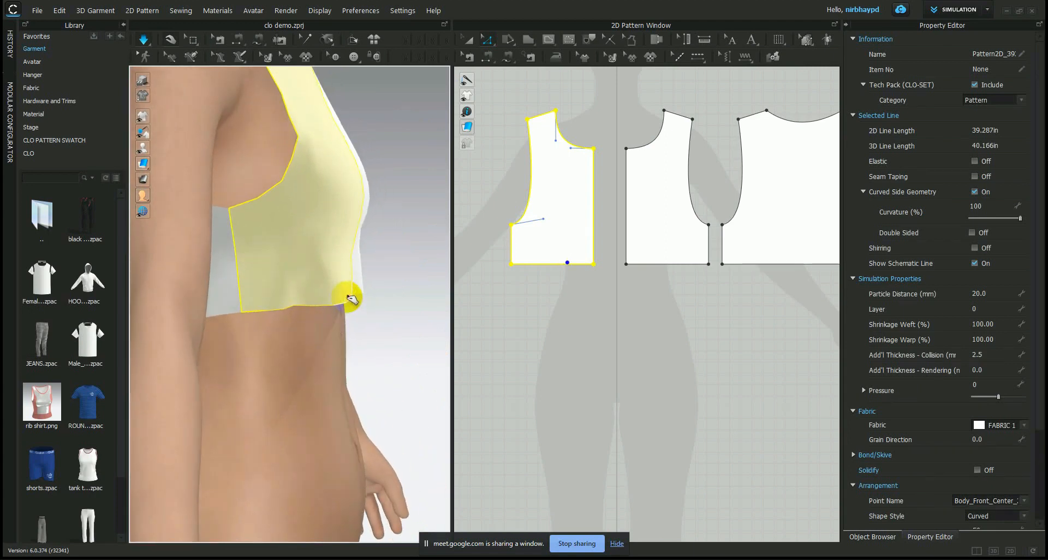
{"action": "left_click_drag", "start_coordinate": [339, 293], "coordinate": [349, 289]}
{"action": "right_click_drag", "start_coordinate": [378, 304], "coordinate": [284, 313]}
{"action": "scroll", "coordinate": [343, 307], "scroll_direction": "up", "scroll_amount": 2}
{"action": "middle_click_drag", "start_coordinate": [357, 308], "coordinate": [325, 304]}
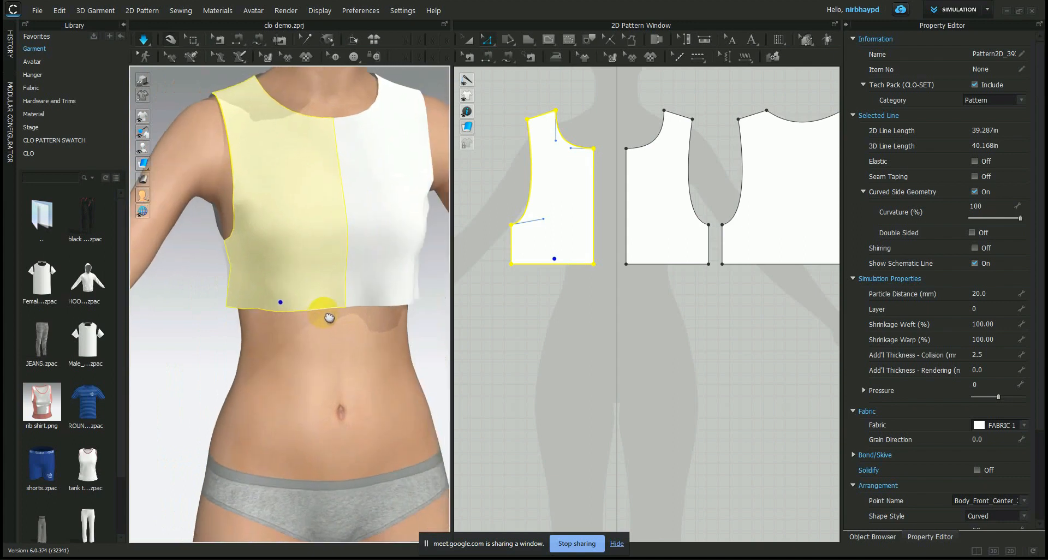
{"action": "left_click", "coordinate": [554, 311]}
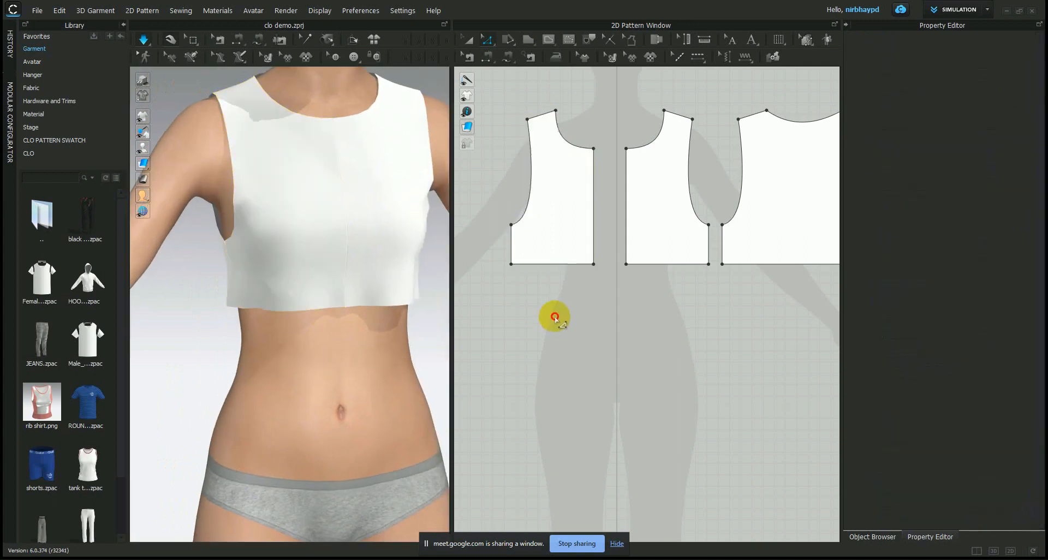
Step: Move the hem edge of the wearer's right front piece up slightly and run the simulation
{"action": "left_click", "coordinate": [561, 263]}
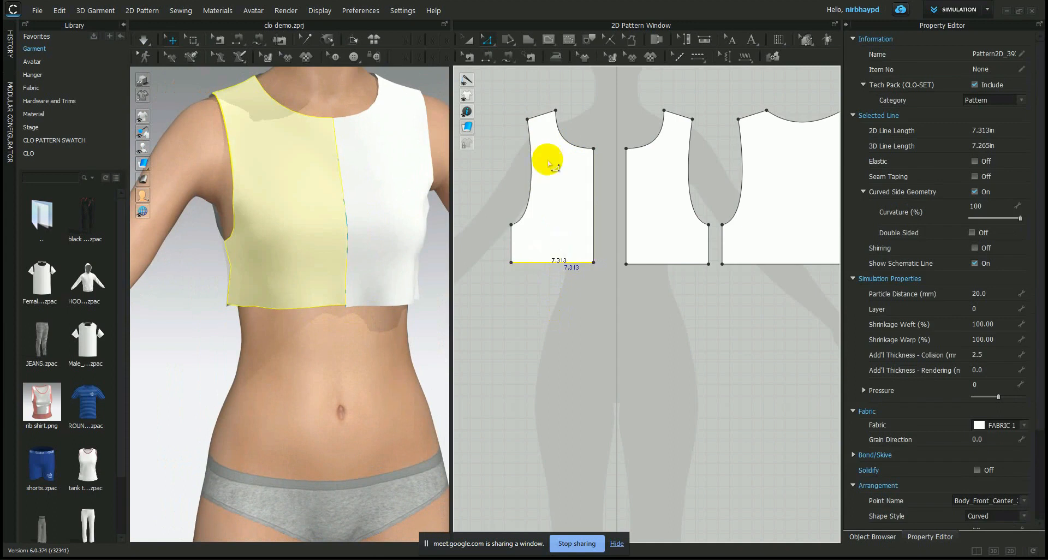
{"action": "left_click", "coordinate": [541, 208]}
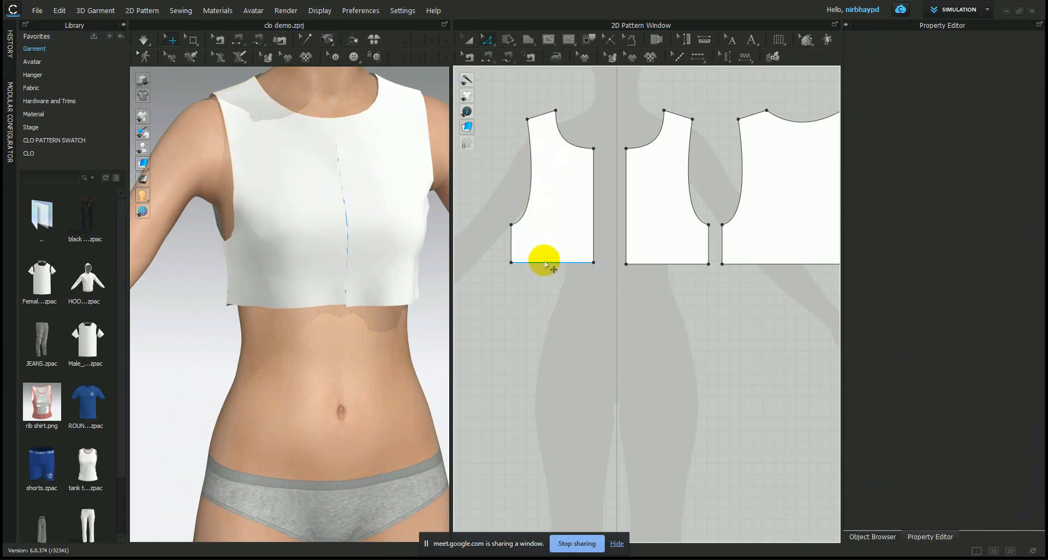
{"action": "key", "text": "space"}
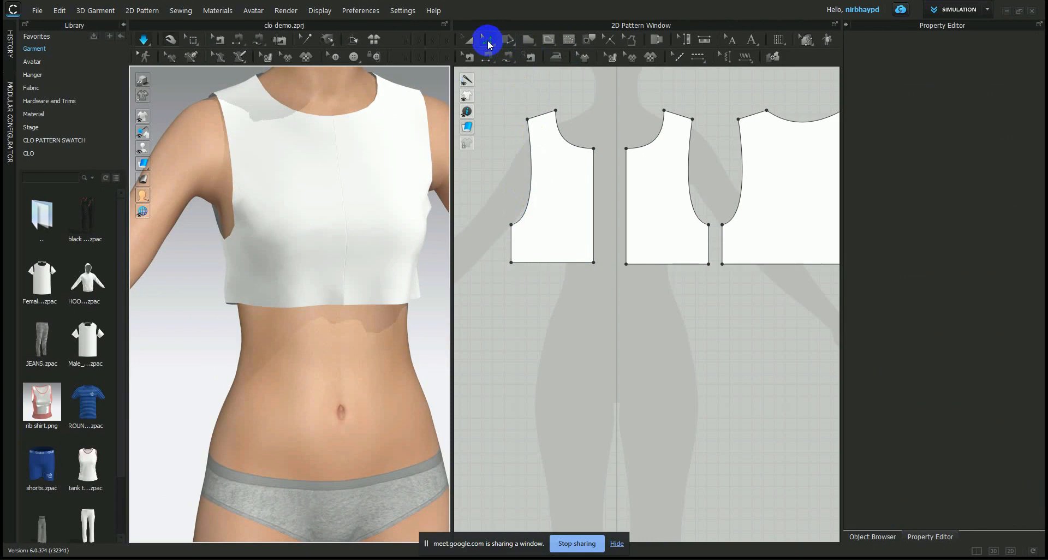
Step: Open the Split settings for the hem line of the wearer's right front piece and choose Uniform Split
{"action": "left_click", "coordinate": [489, 44]}
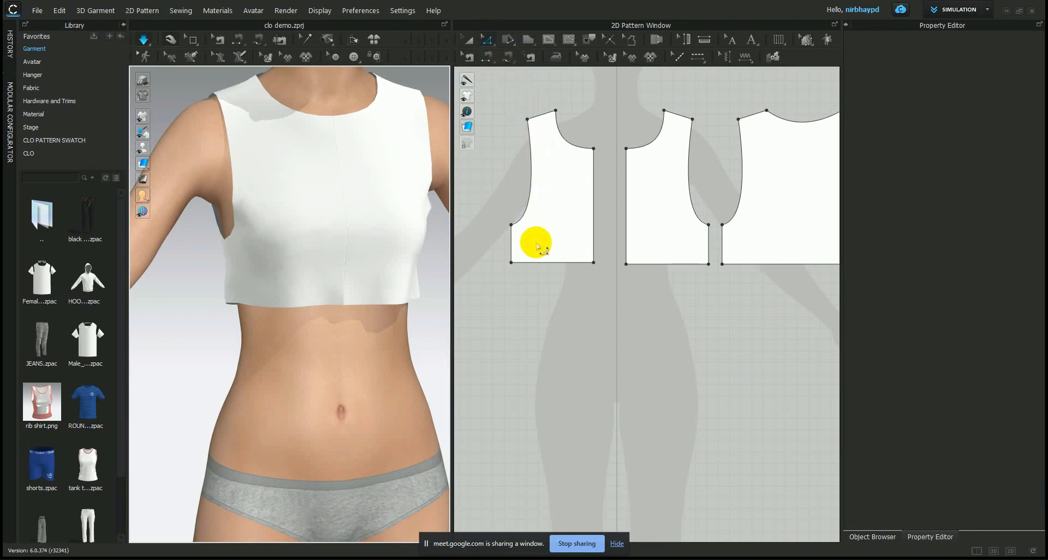
{"action": "left_click", "coordinate": [545, 263]}
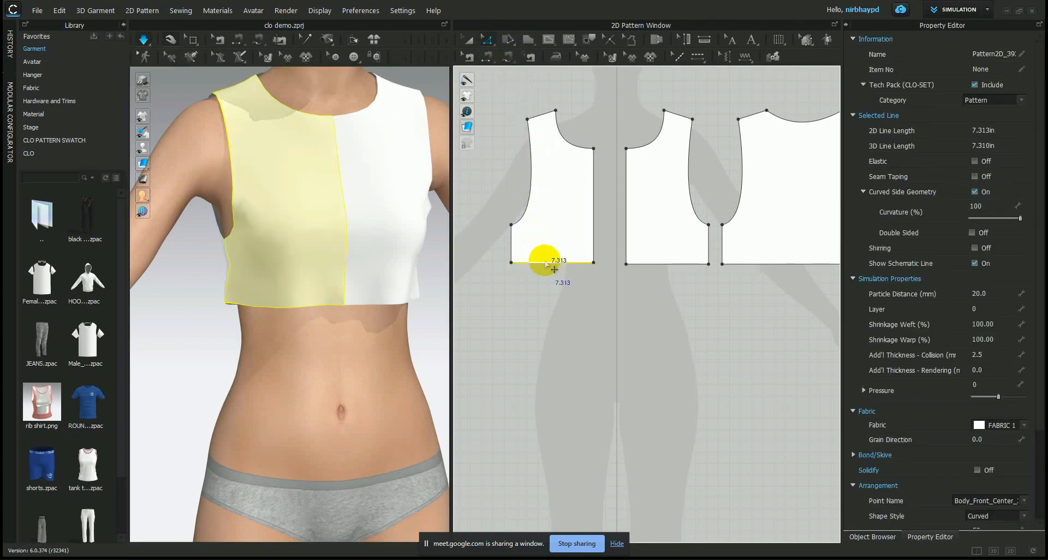
{"action": "right_click", "coordinate": [546, 262]}
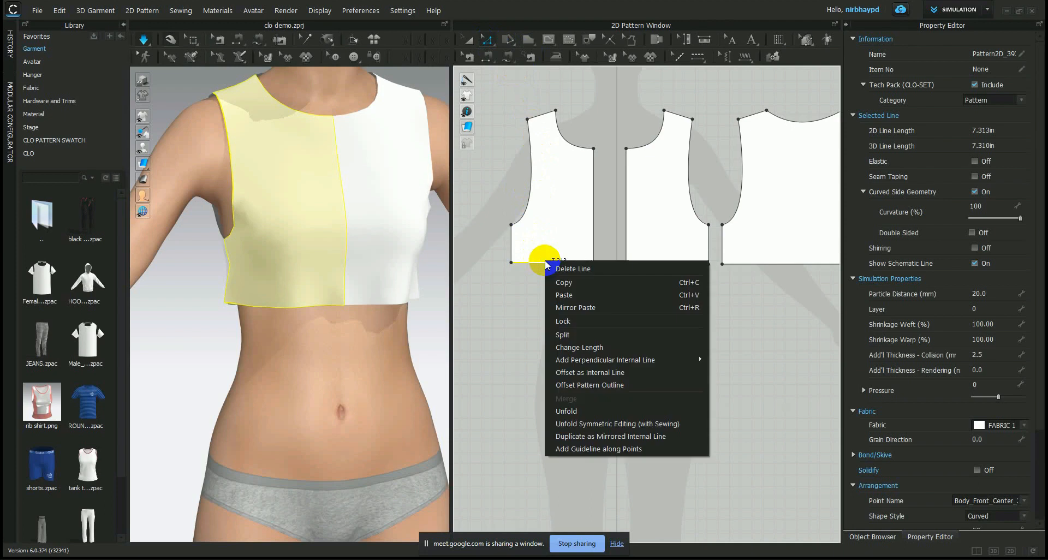
{"action": "left_click", "coordinate": [582, 336]}
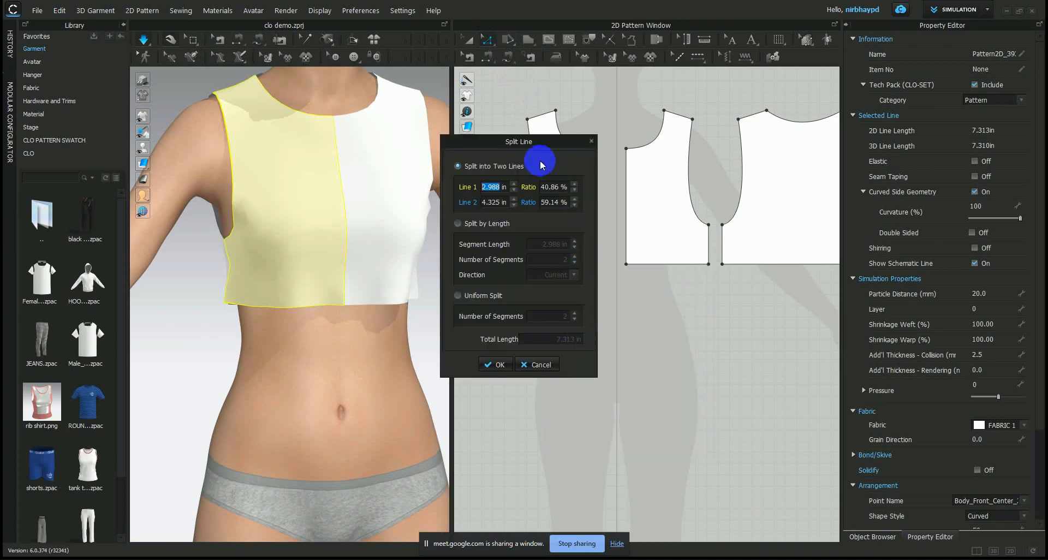
{"action": "left_click_drag", "start_coordinate": [537, 141], "coordinate": [726, 123]}
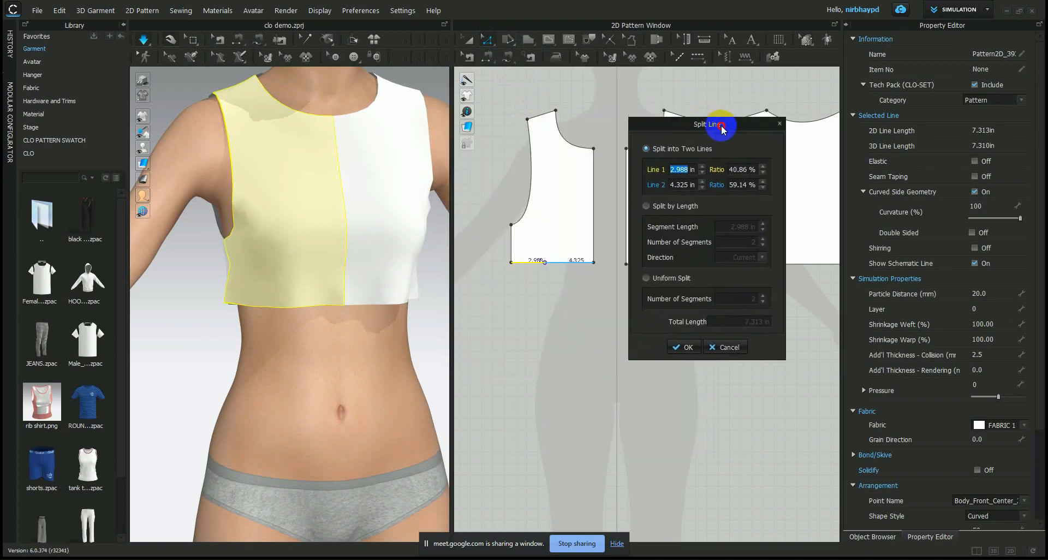
{"action": "left_click", "coordinate": [655, 281]}
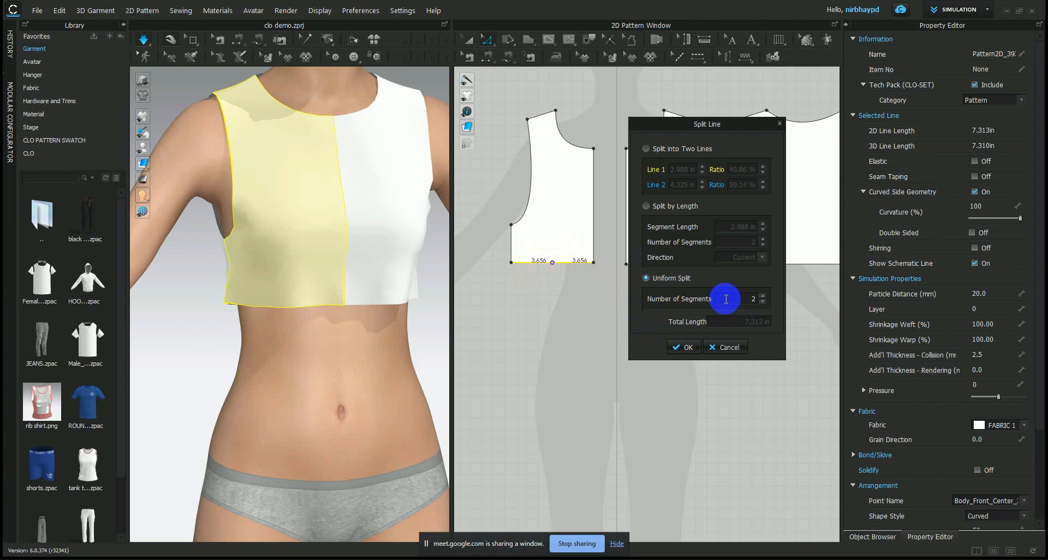
Step: Preview the uniform hem split with 5 segments and set the number of segments back to 2
{"action": "left_click", "coordinate": [763, 294]}
{"action": "left_click", "coordinate": [764, 294]}
{"action": "left_click", "coordinate": [764, 295]}
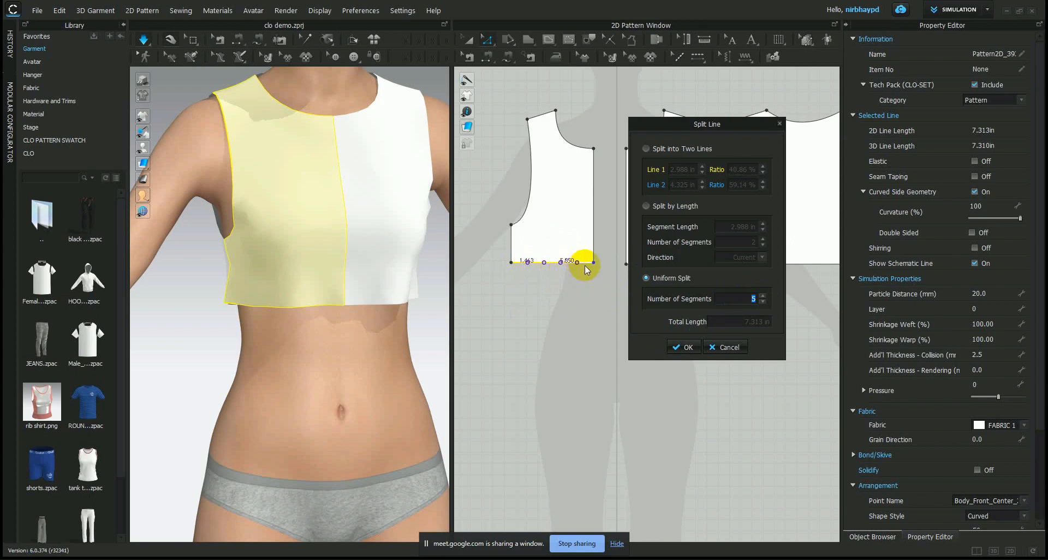
{"action": "left_click", "coordinate": [763, 302]}
{"action": "left_click", "coordinate": [763, 302]}
{"action": "left_click", "coordinate": [764, 302]}
{"action": "left_click", "coordinate": [763, 296]}
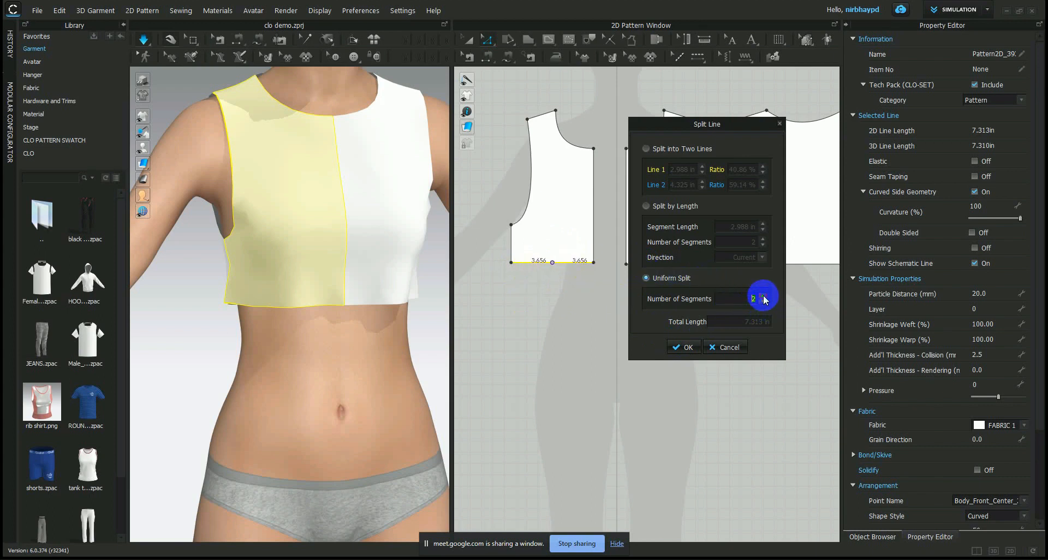
{"action": "left_click", "coordinate": [763, 303]}
{"action": "left_click", "coordinate": [763, 296]}
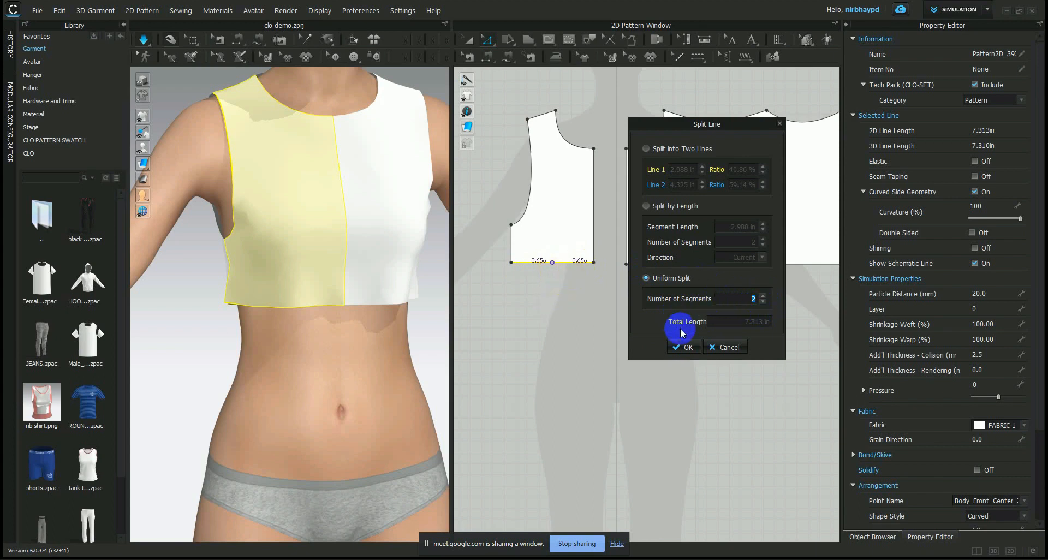
Step: Apply the uniform split of the wearer's right front hem line with 2 segments
{"action": "left_click", "coordinate": [683, 347]}
{"action": "left_click", "coordinate": [683, 347]}
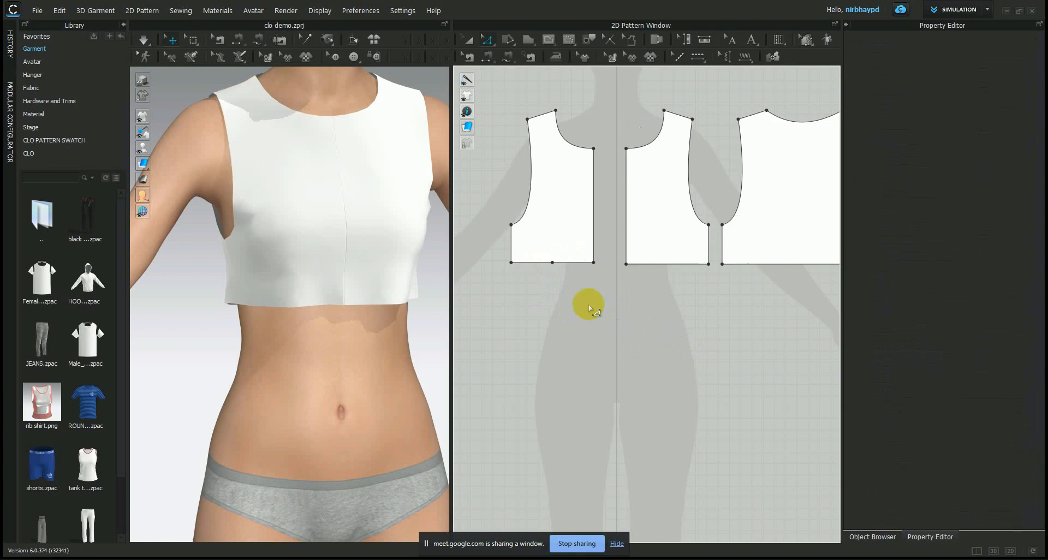
Step: Split the hem line of the wearer's left front piece uniformly into 2 segments
{"action": "left_click", "coordinate": [667, 264]}
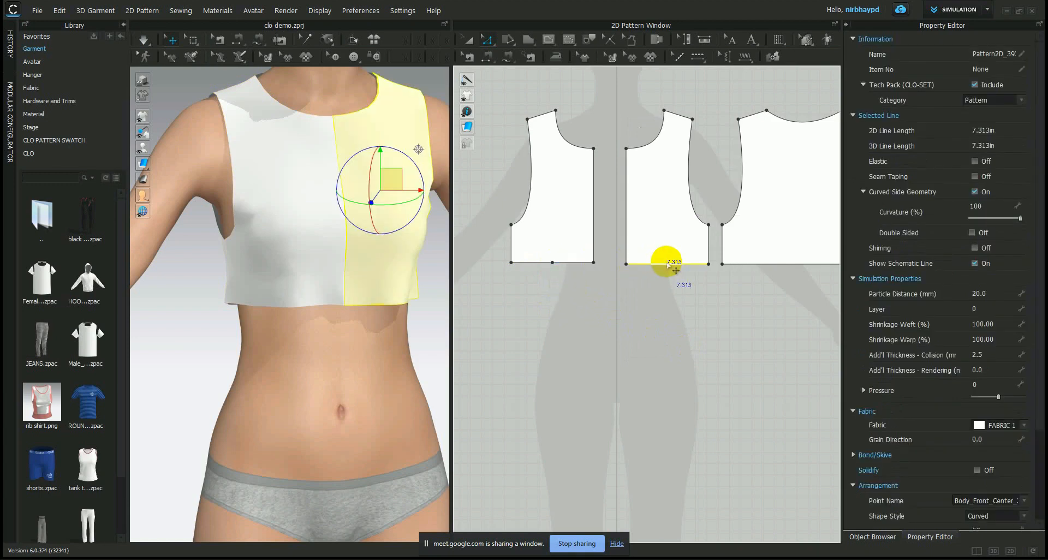
{"action": "left_click", "coordinate": [551, 263]}
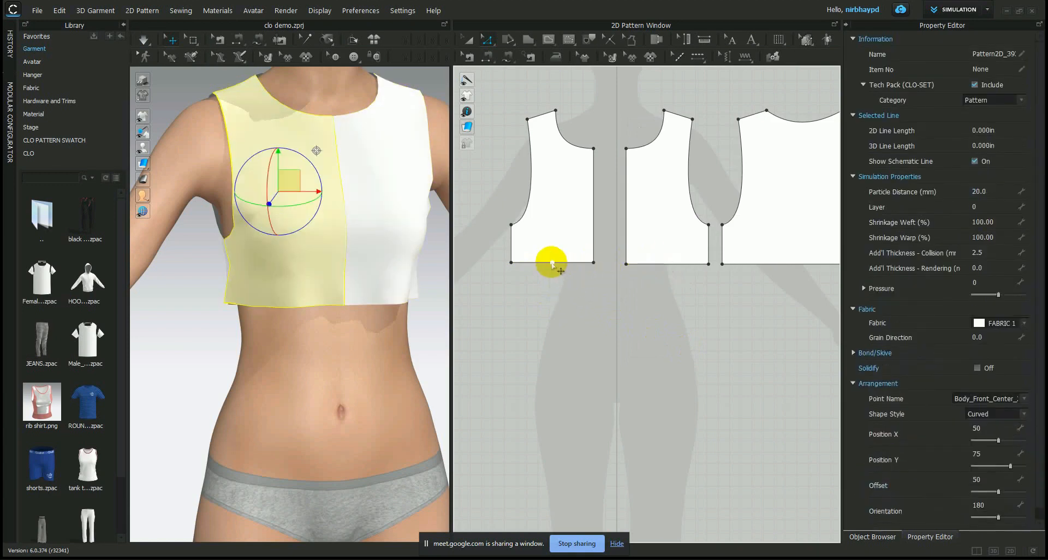
{"action": "left_click", "coordinate": [671, 265]}
{"action": "right_click", "coordinate": [670, 261]}
{"action": "left_click", "coordinate": [664, 264]}
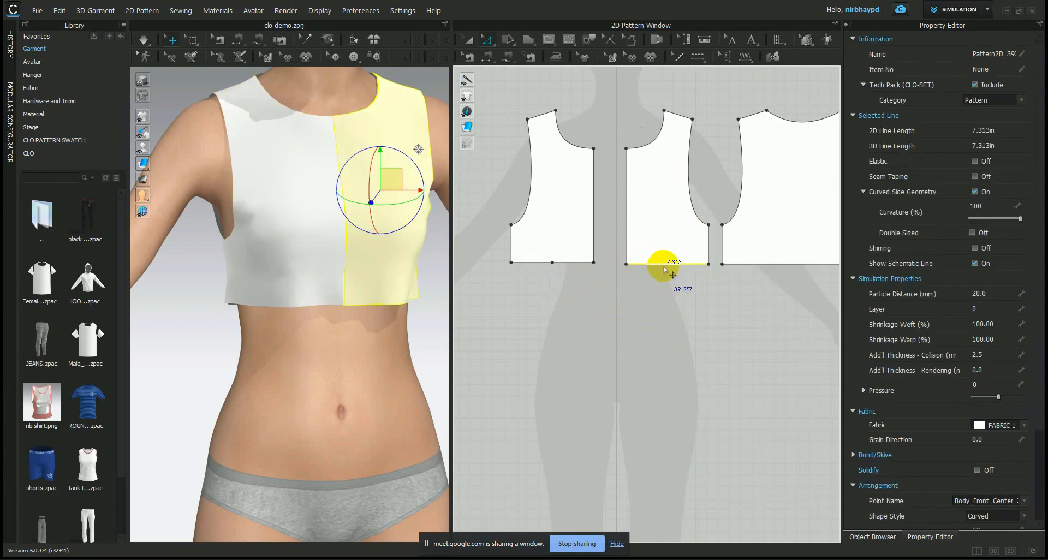
{"action": "right_click", "coordinate": [664, 265]}
{"action": "left_click", "coordinate": [685, 341]}
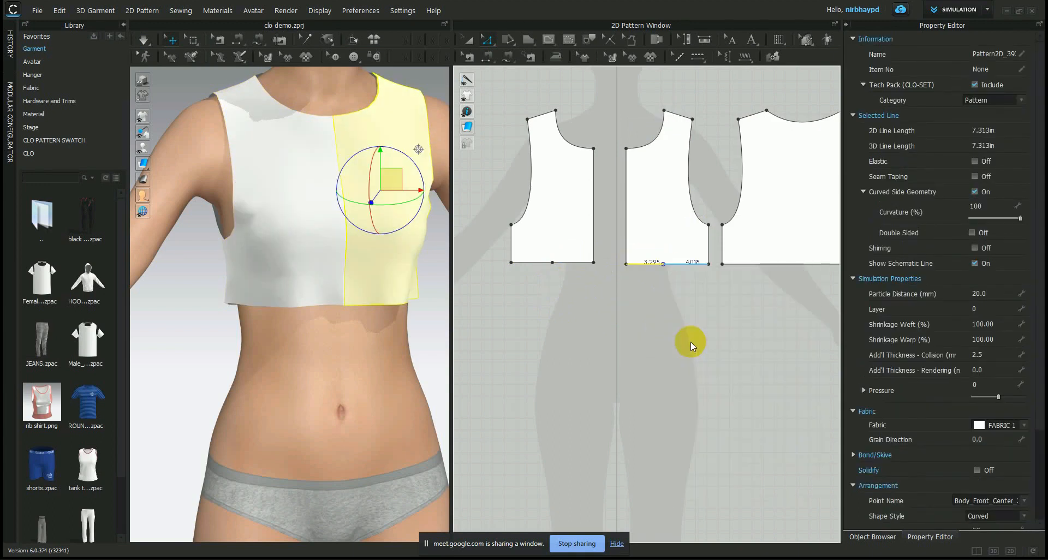
{"action": "left_click", "coordinate": [459, 295]}
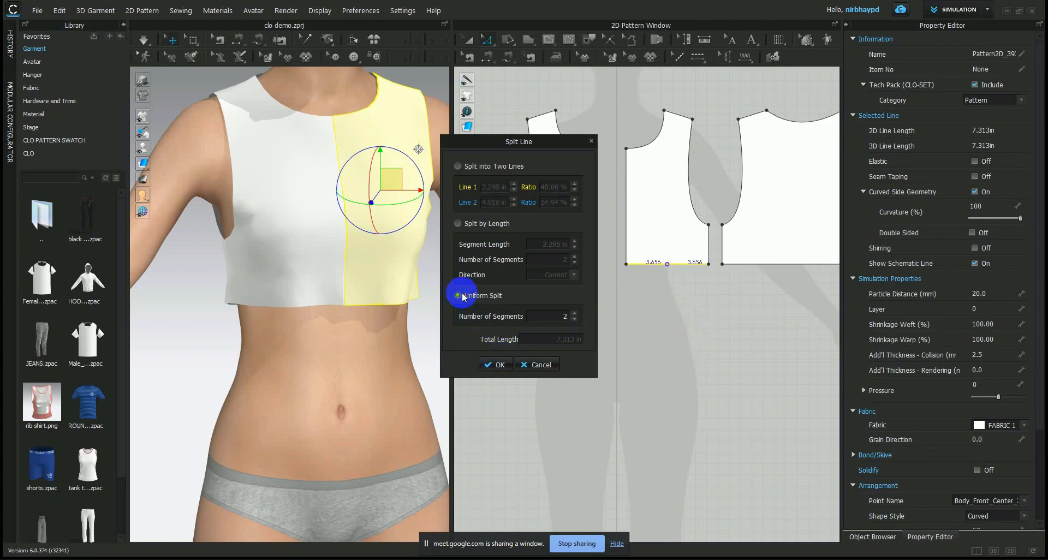
{"action": "left_click", "coordinate": [496, 364]}
{"action": "left_click", "coordinate": [573, 328]}
Step: Add a dart 1 in wide and 4 in long at the hem midpoint of the wearer's right front piece, accepting the default outline curve
{"action": "scroll", "coordinate": [573, 322], "scroll_direction": "up", "scroll_amount": 5}
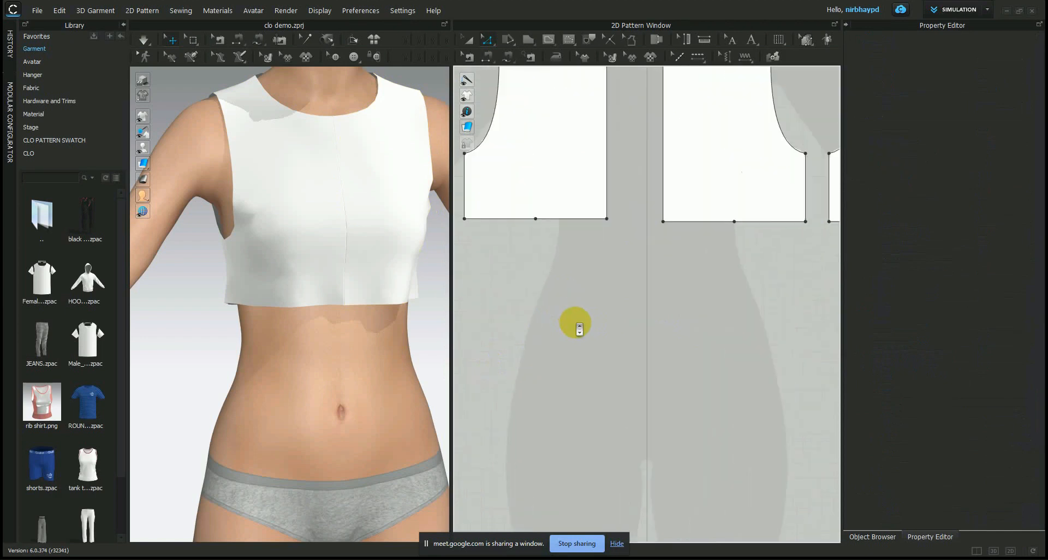
{"action": "right_click_drag", "start_coordinate": [568, 307], "coordinate": [632, 422]}
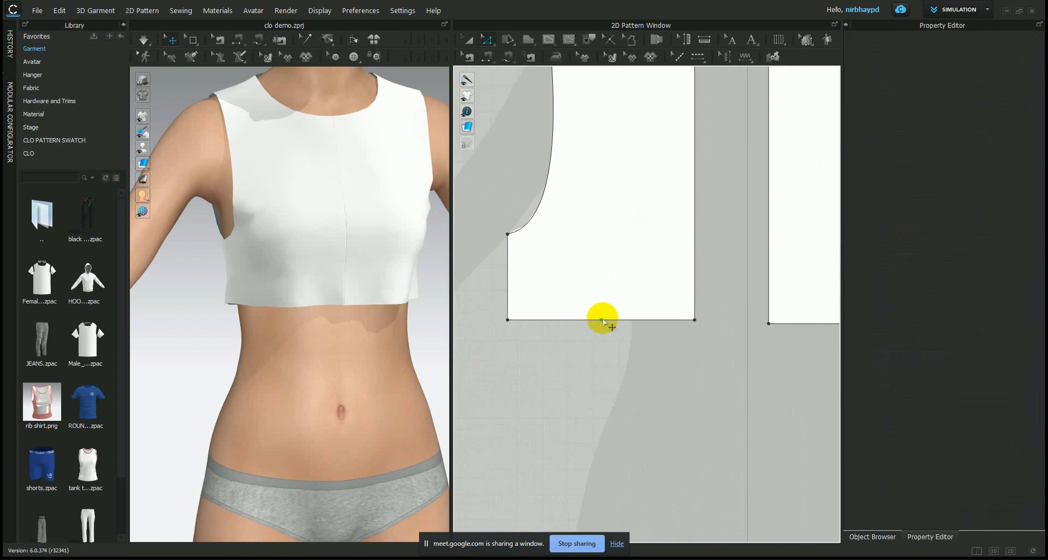
{"action": "right_click", "coordinate": [603, 320]}
{"action": "right_click", "coordinate": [602, 318]}
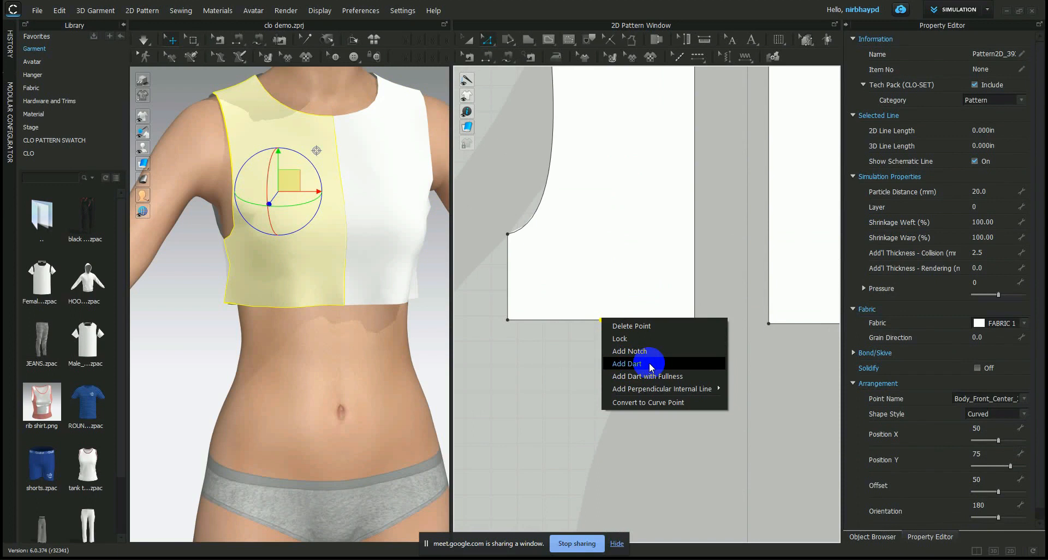
{"action": "left_click", "coordinate": [651, 364]}
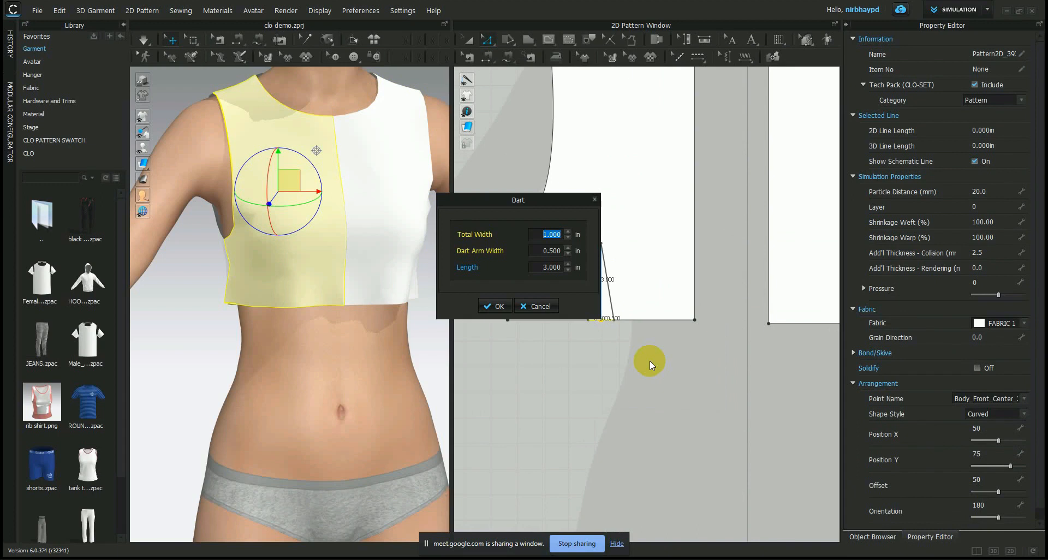
{"action": "left_click_drag", "start_coordinate": [544, 207], "coordinate": [452, 254]}
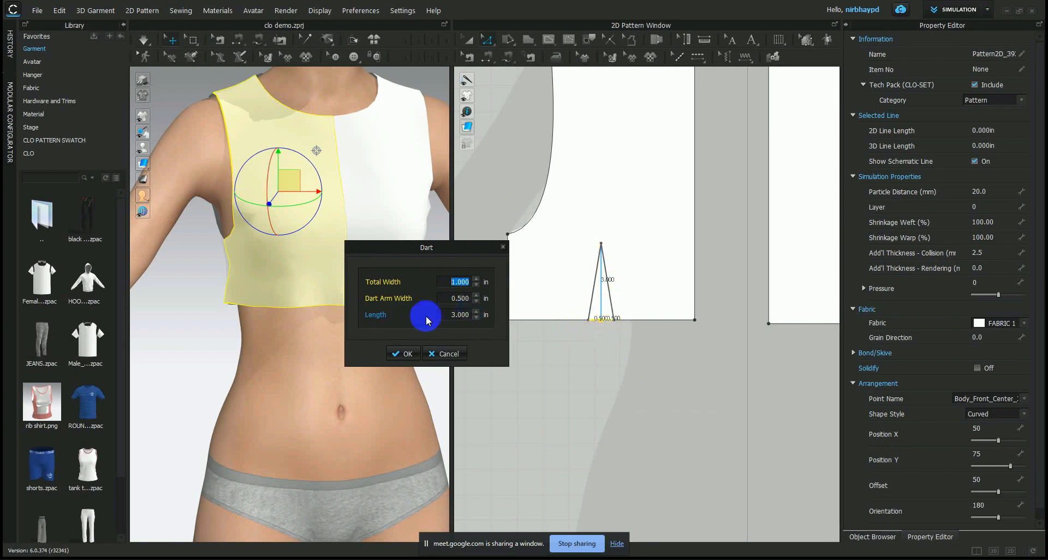
{"action": "left_click", "coordinate": [476, 312]}
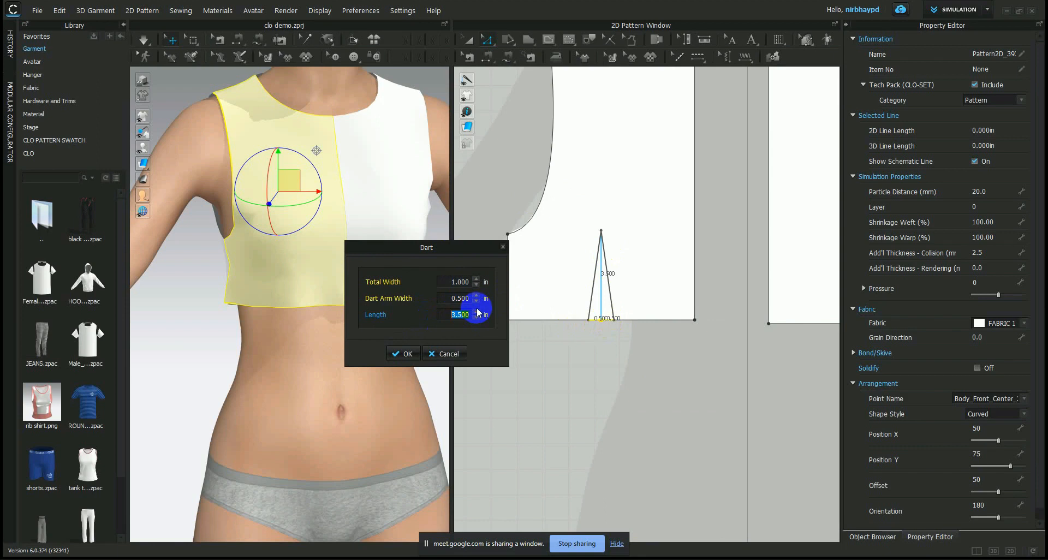
{"action": "left_click", "coordinate": [476, 312]}
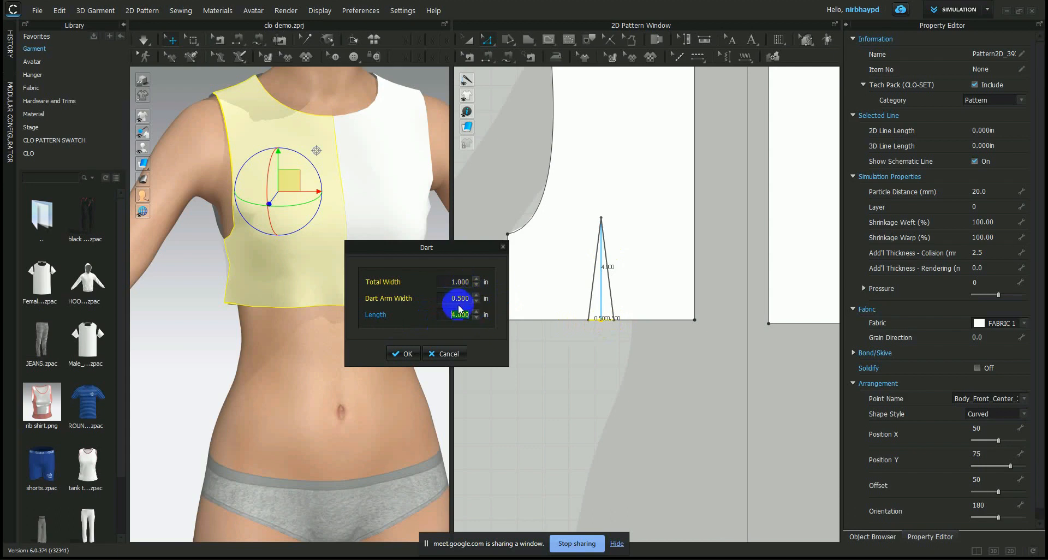
{"action": "left_click", "coordinate": [404, 354]}
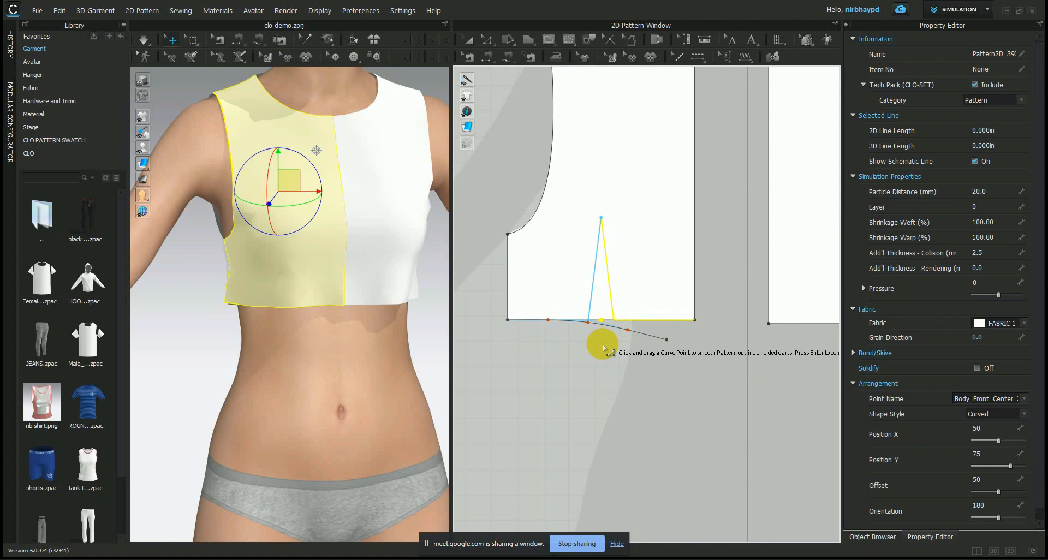
{"action": "key", "text": "Return"}
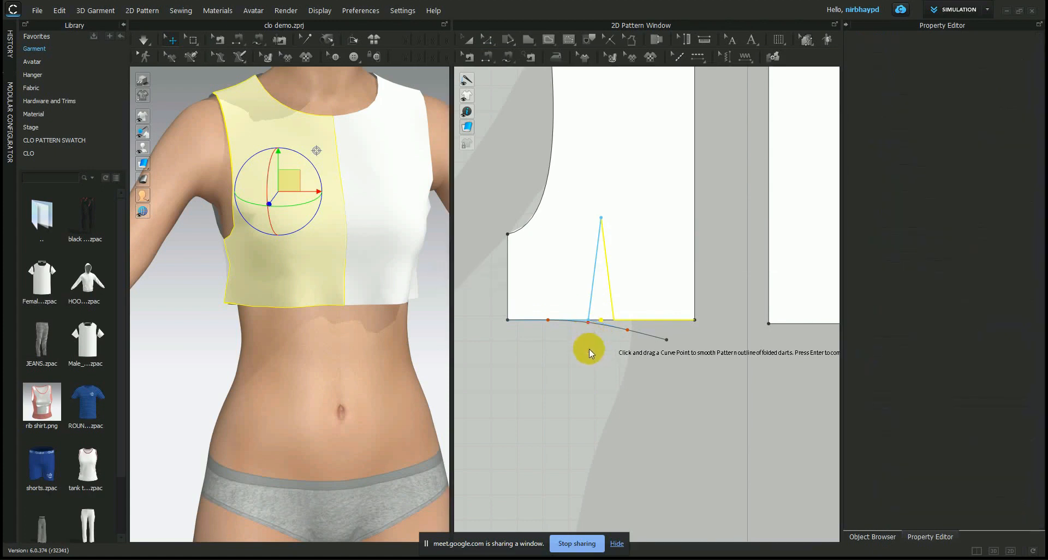
Step: Shift the tip of the dart on the wearer's right front piece toward the center front and slightly down, above the dart's inner leg
{"action": "scroll", "coordinate": [590, 359], "scroll_direction": "up", "scroll_amount": 1}
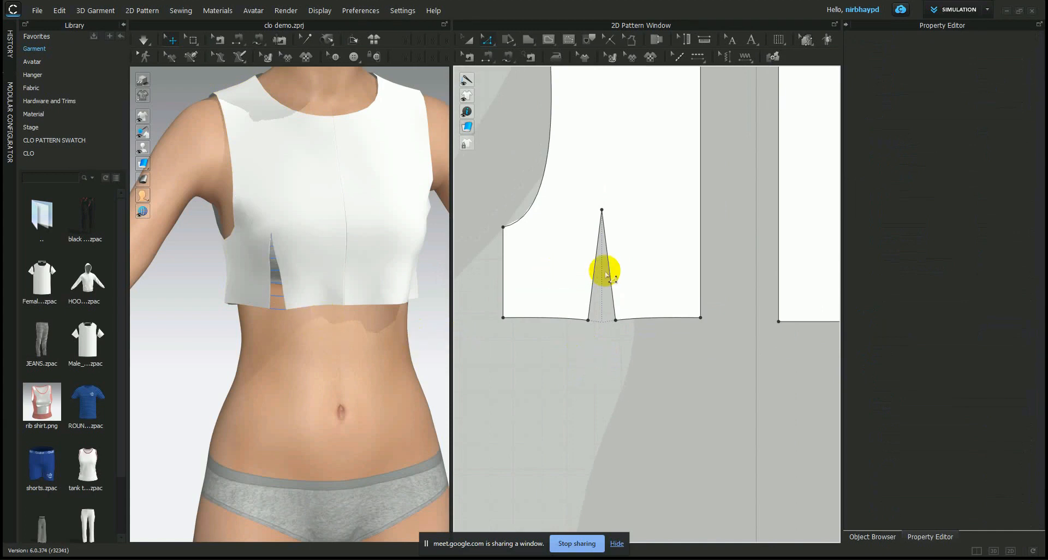
{"action": "middle_click_drag", "start_coordinate": [655, 283], "coordinate": [639, 300]}
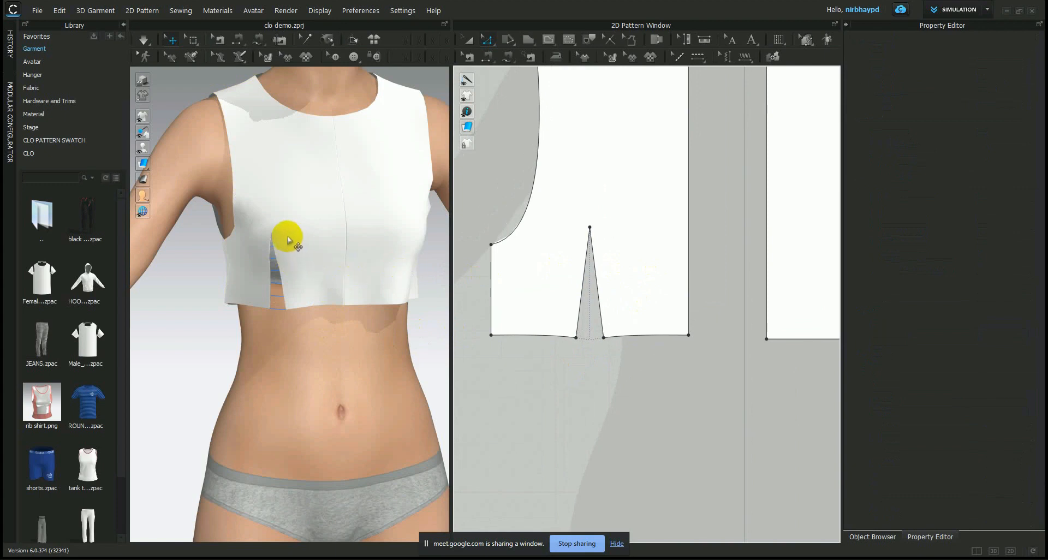
{"action": "left_click", "coordinate": [590, 226]}
{"action": "left_click_drag", "start_coordinate": [590, 226], "coordinate": [603, 236]}
{"action": "left_click", "coordinate": [602, 233]}
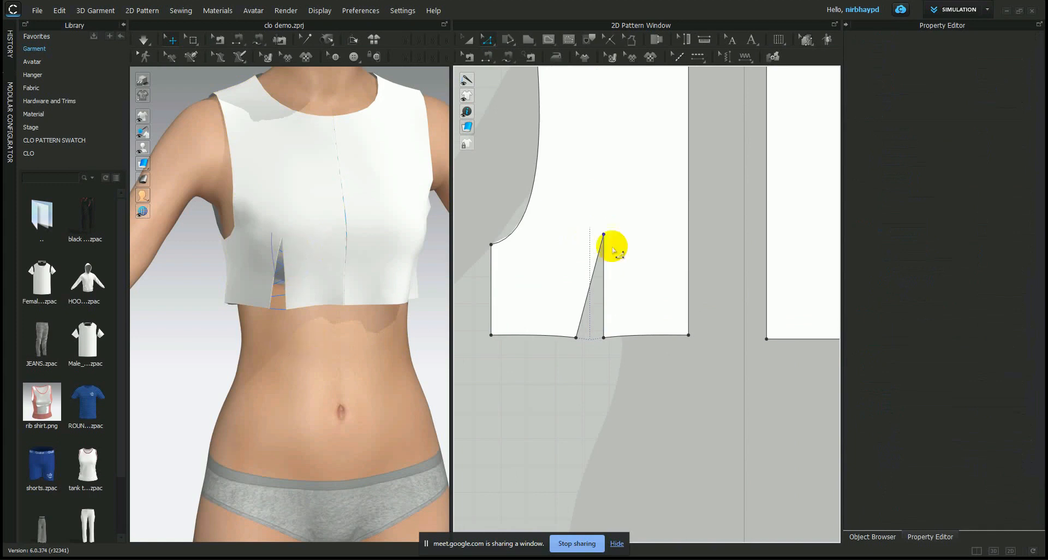
Step: Add a dart 1 in wide and 4 in long at the hem midpoint of the wearer's left front piece, accepting the default outline curve
{"action": "right_click_drag", "start_coordinate": [740, 260], "coordinate": [627, 285]}
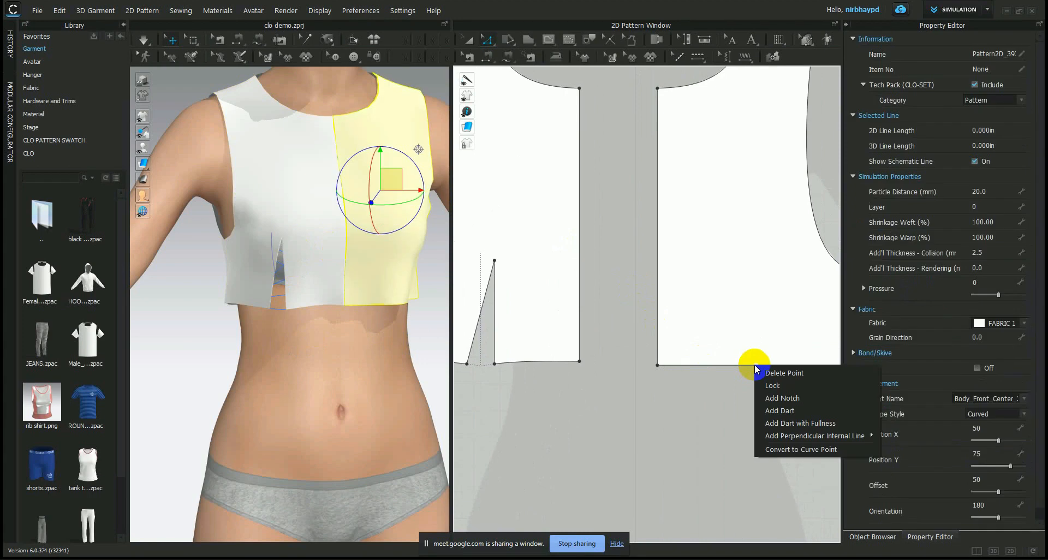
{"action": "left_click", "coordinate": [781, 411]}
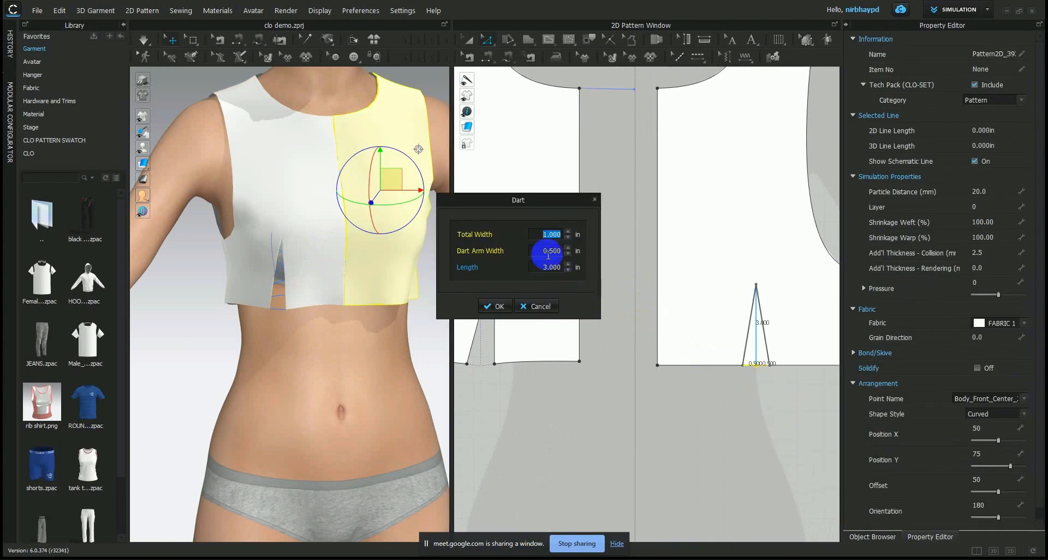
{"action": "left_click", "coordinate": [568, 264]}
{"action": "left_click", "coordinate": [568, 264]}
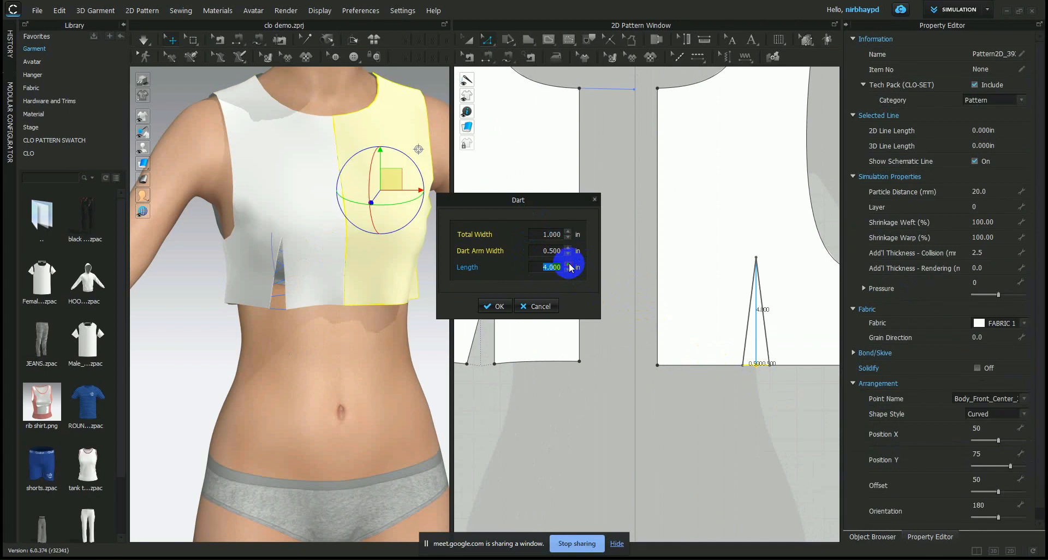
{"action": "left_click", "coordinate": [495, 306]}
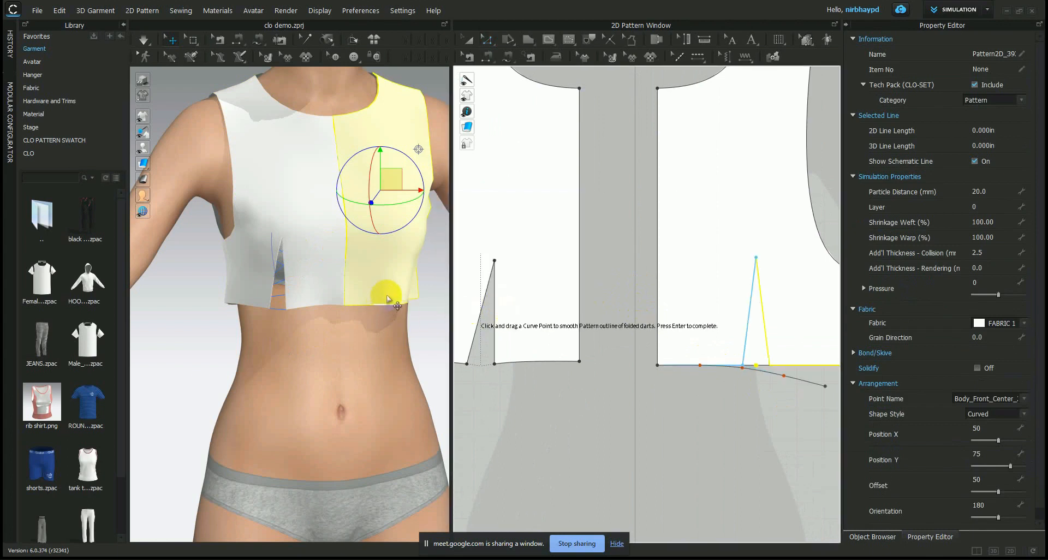
{"action": "key", "text": "Return"}
Step: Shift the tip of the dart on the wearer's left front piece slightly toward the center front
{"action": "right_click_drag", "start_coordinate": [336, 322], "coordinate": [315, 295]}
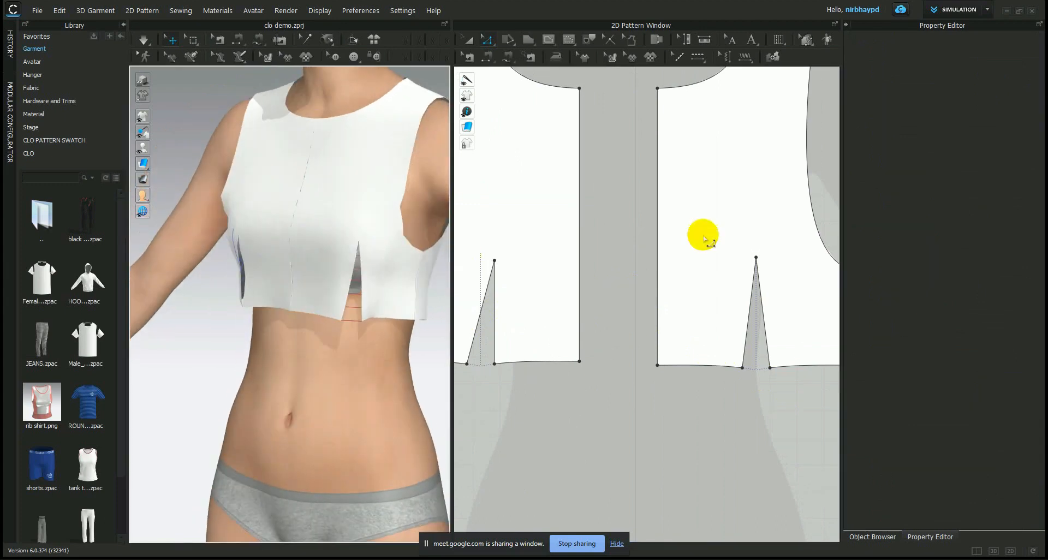
{"action": "left_click_drag", "start_coordinate": [756, 256], "coordinate": [747, 257]}
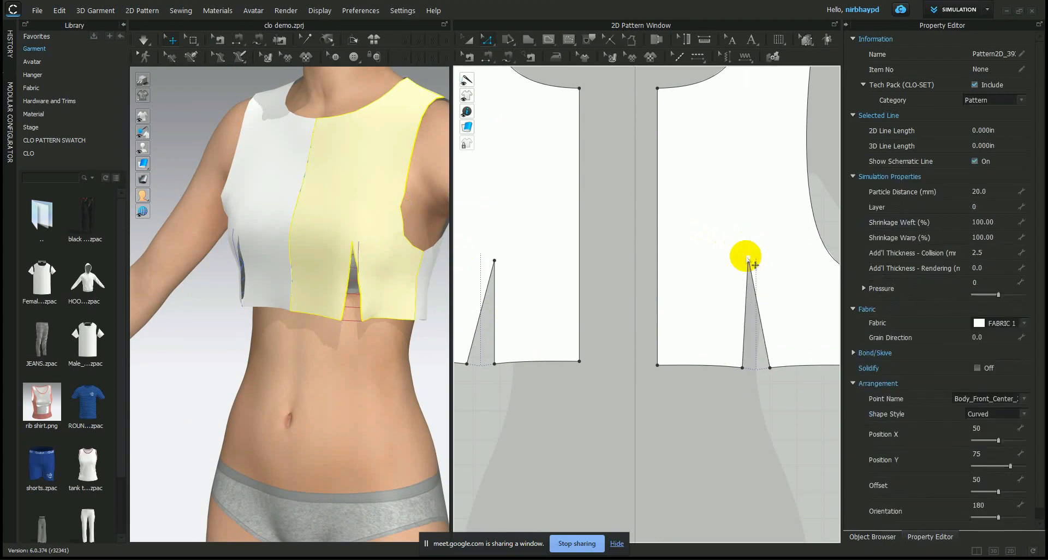
Step: Check both open front darts on the avatar and simulate the garment to close them
{"action": "right_click_drag", "start_coordinate": [375, 358], "coordinate": [430, 340]}
{"action": "scroll", "coordinate": [362, 327], "scroll_direction": "down", "scroll_amount": 4}
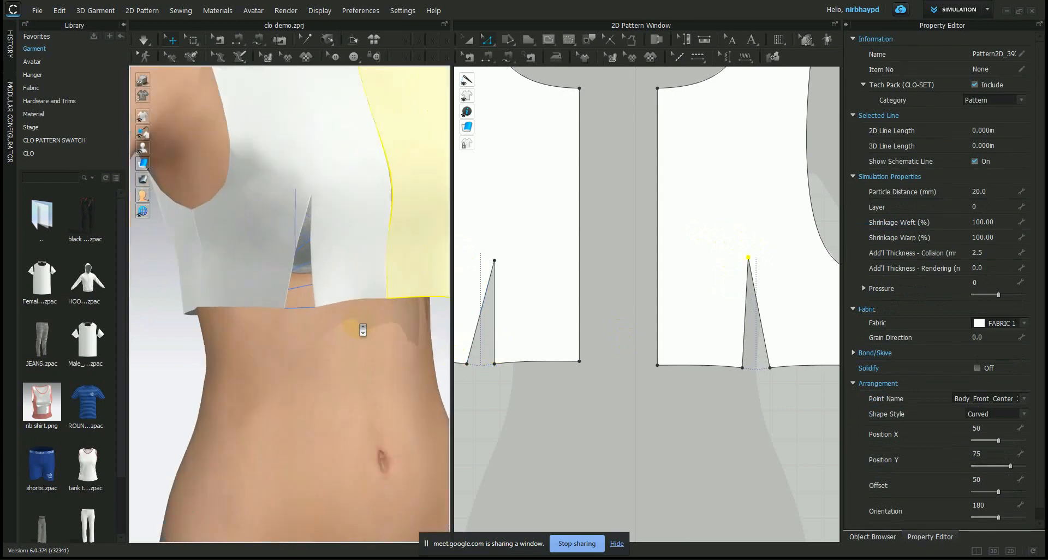
{"action": "left_click_drag", "start_coordinate": [307, 300], "coordinate": [314, 280]}
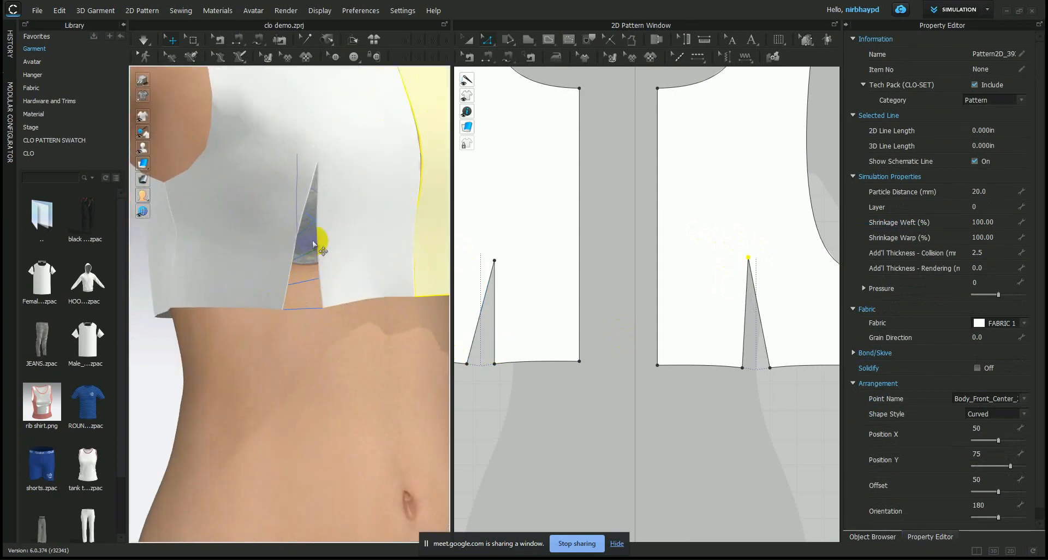
{"action": "scroll", "coordinate": [316, 297], "scroll_direction": "down", "scroll_amount": 5}
{"action": "right_click_drag", "start_coordinate": [343, 299], "coordinate": [356, 289]}
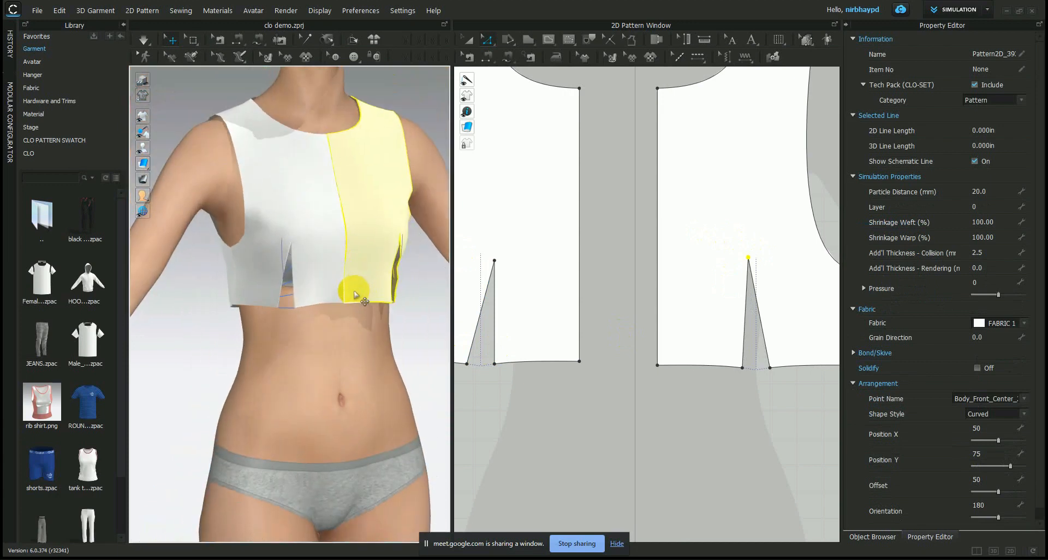
{"action": "key", "text": "space"}
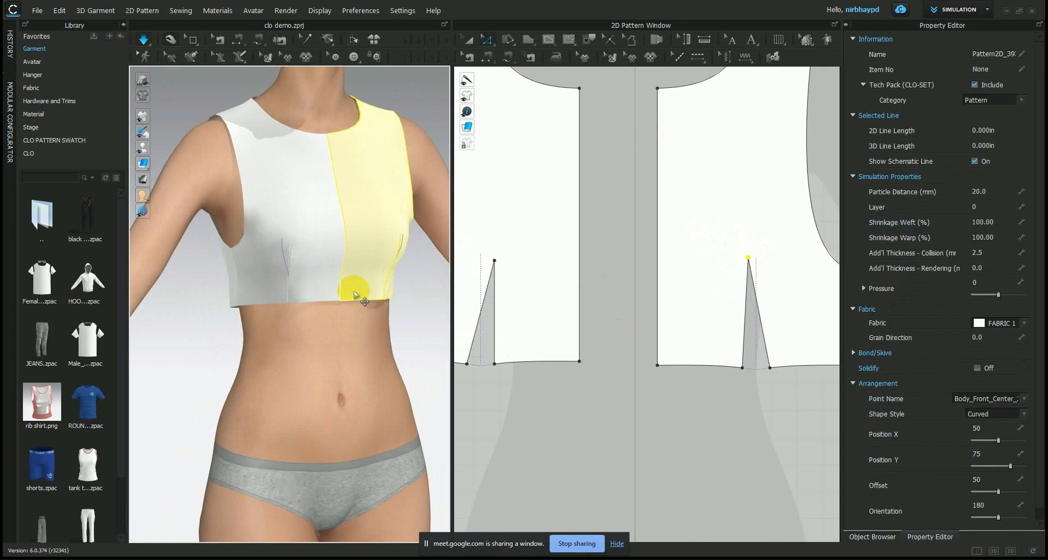
Step: Examine the simulated fit around the darts and armhole on the wearer's right side, locating a spot near the armhole in the pattern
{"action": "right_click_drag", "start_coordinate": [297, 347], "coordinate": [365, 345]}
{"action": "scroll", "coordinate": [371, 341], "scroll_direction": "up", "scroll_amount": 3}
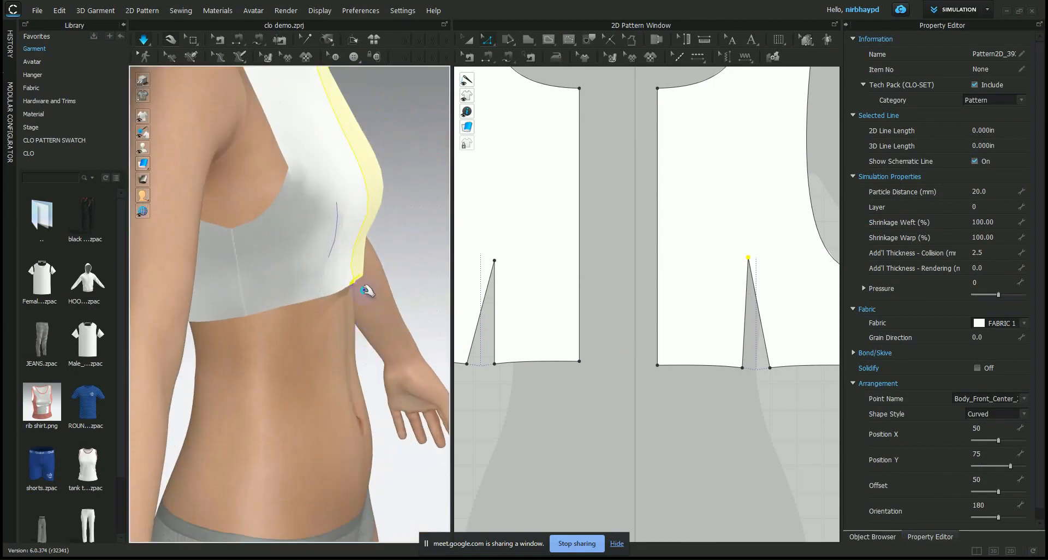
{"action": "right_click_drag", "start_coordinate": [364, 290], "coordinate": [337, 321]}
{"action": "scroll", "coordinate": [337, 321], "scroll_direction": "down", "scroll_amount": 2}
{"action": "scroll", "coordinate": [337, 309], "scroll_direction": "up", "scroll_amount": 2}
{"action": "left_click", "coordinate": [274, 189]}
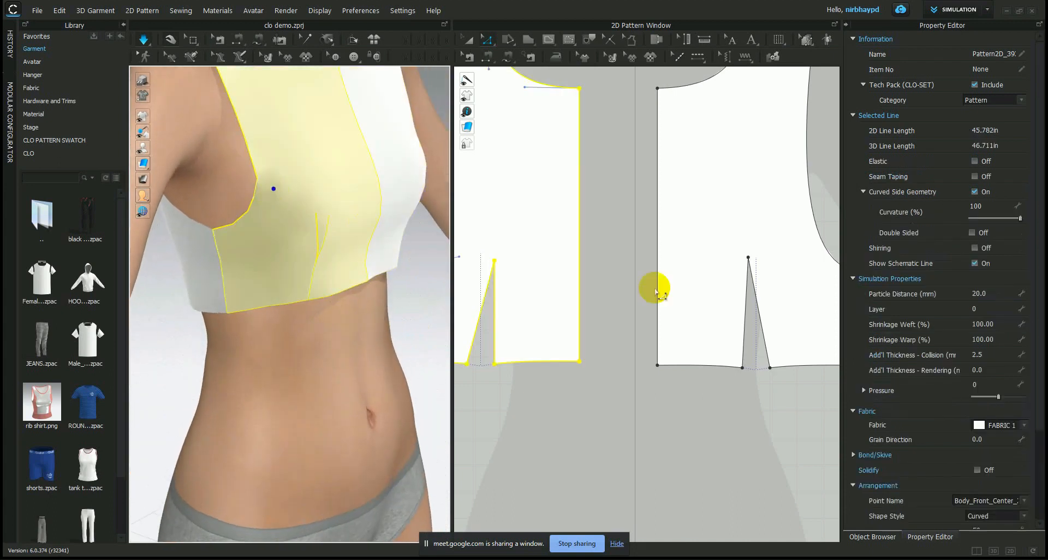
{"action": "scroll", "coordinate": [686, 300], "scroll_direction": "down", "scroll_amount": 2}
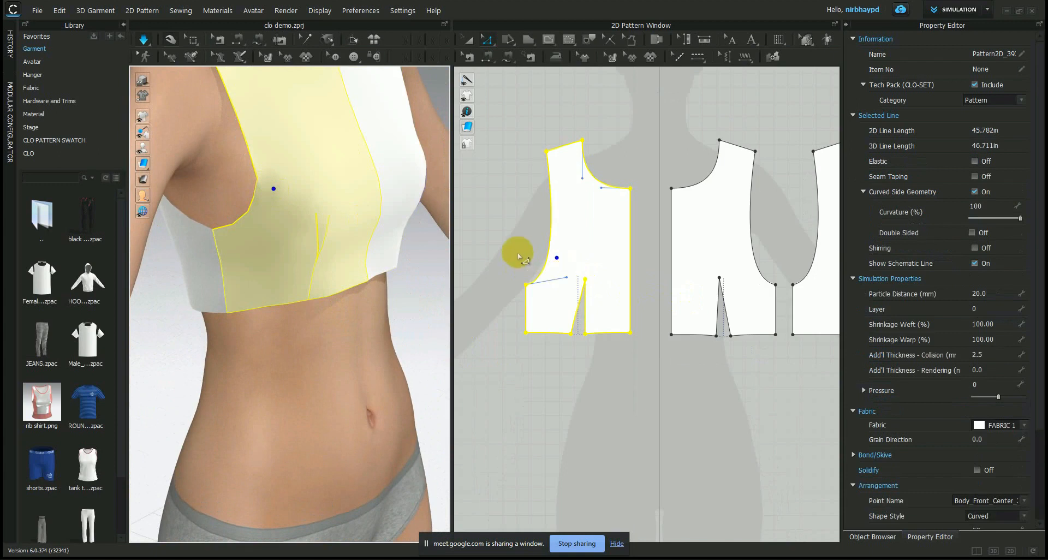
{"action": "left_click", "coordinate": [424, 250]}
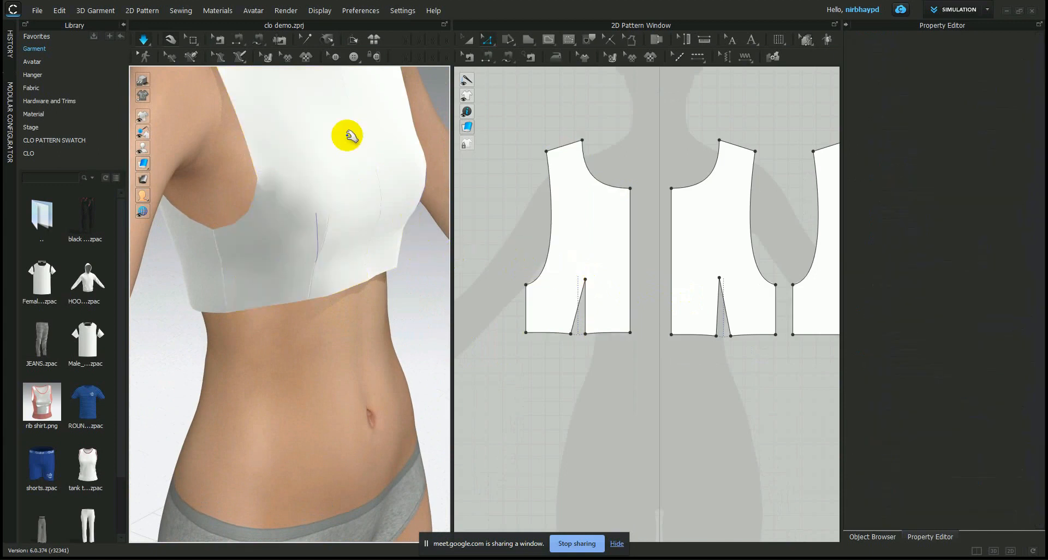
Step: Locate the lower armhole area on the wearer's right front piece and add a point on its armhole line about 2.73 in from the underarm corner
{"action": "left_click", "coordinate": [168, 42]}
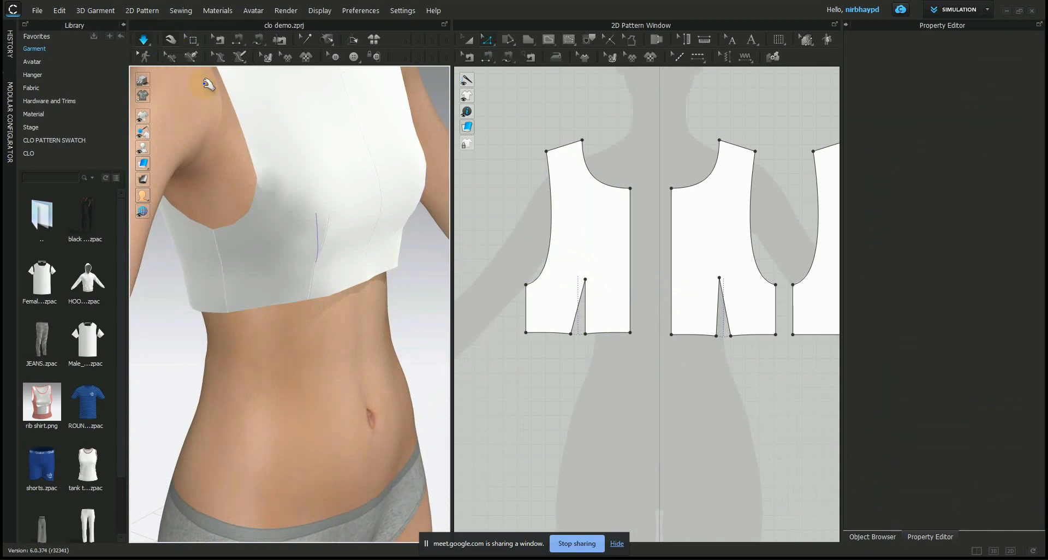
{"action": "right_click_drag", "start_coordinate": [269, 182], "coordinate": [349, 213]}
{"action": "left_click_drag", "start_coordinate": [389, 242], "coordinate": [396, 243]}
{"action": "right_click_drag", "start_coordinate": [396, 243], "coordinate": [360, 250]}
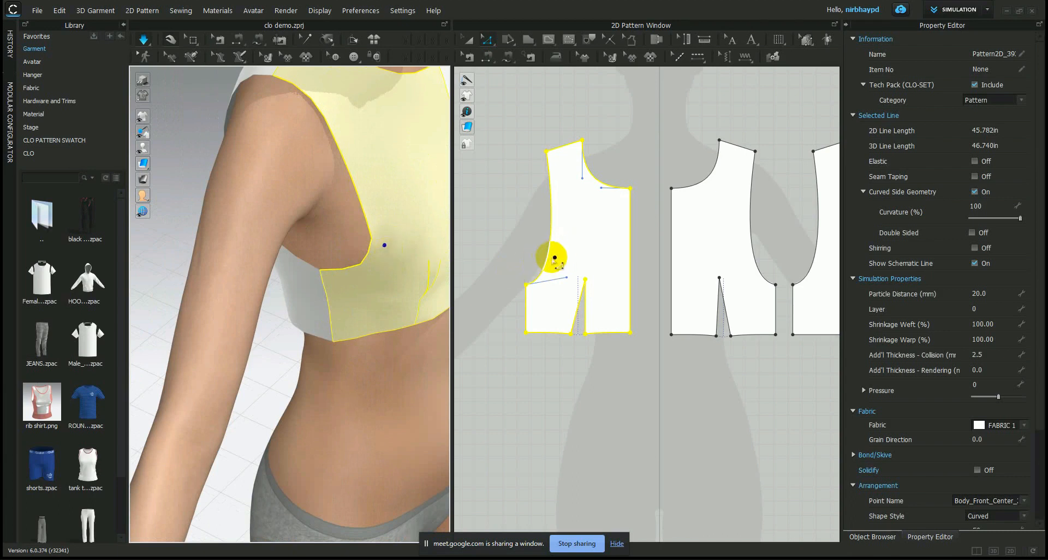
{"action": "scroll", "coordinate": [555, 257], "scroll_direction": "up", "scroll_amount": 4}
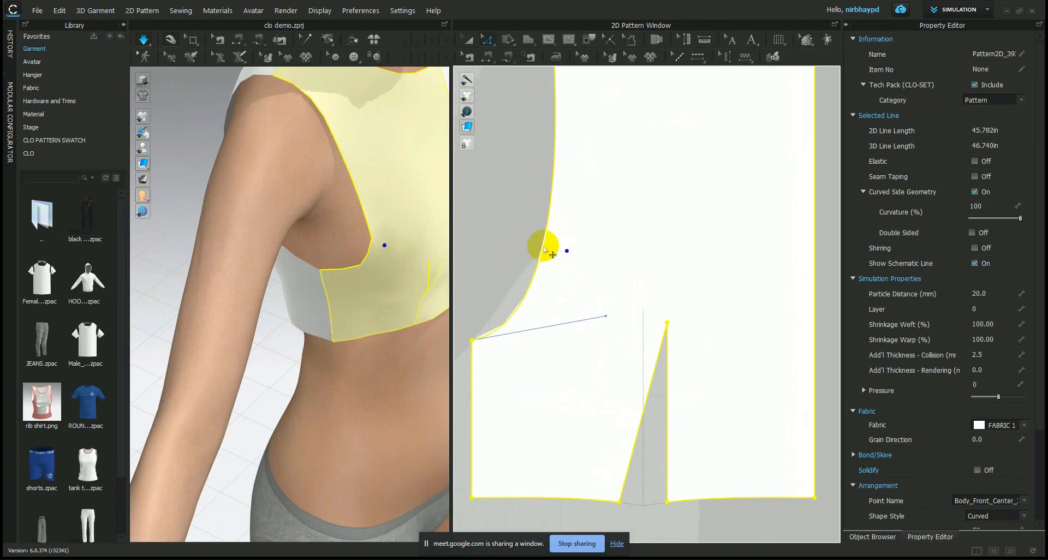
{"action": "left_click", "coordinate": [486, 41]}
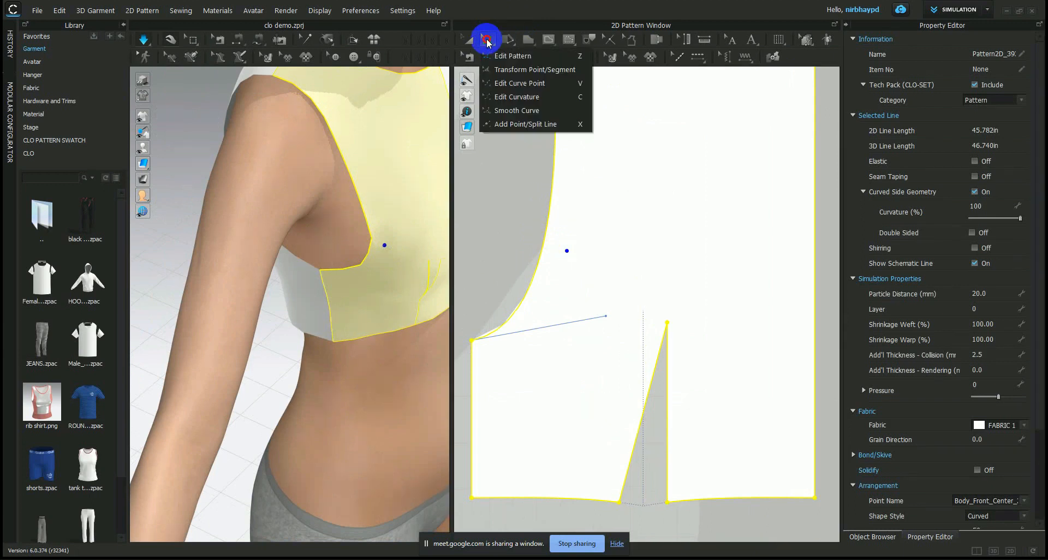
{"action": "left_click_drag", "start_coordinate": [487, 44], "coordinate": [525, 129]}
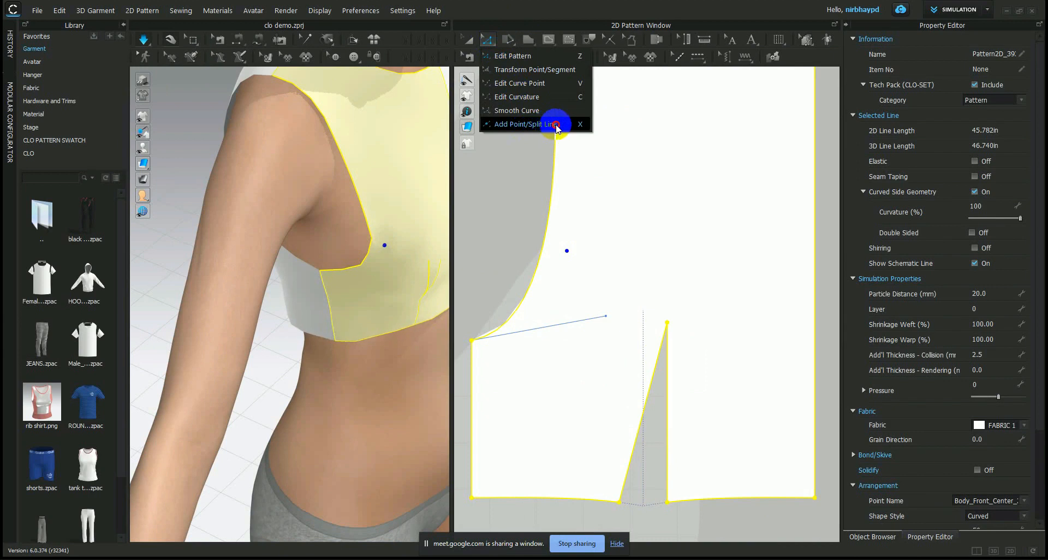
{"action": "left_click_drag", "start_coordinate": [557, 125], "coordinate": [567, 126]}
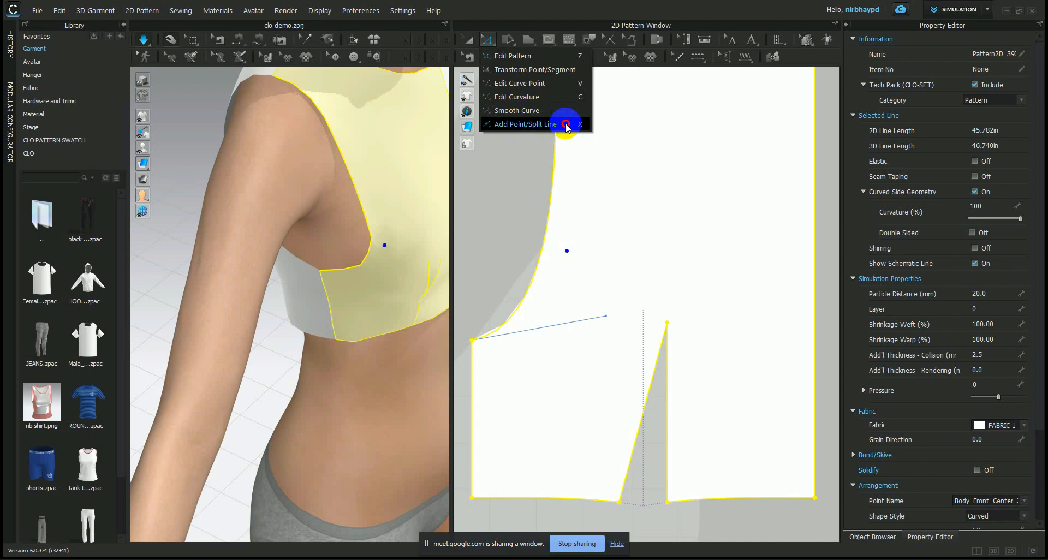
{"action": "left_click_drag", "start_coordinate": [567, 126], "coordinate": [567, 126]}
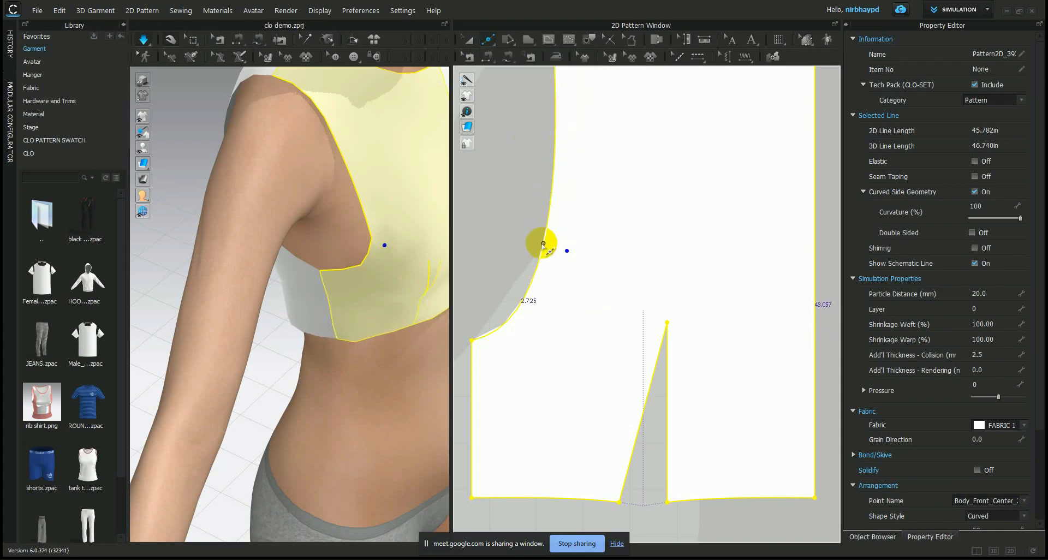
{"action": "left_click", "coordinate": [544, 243]}
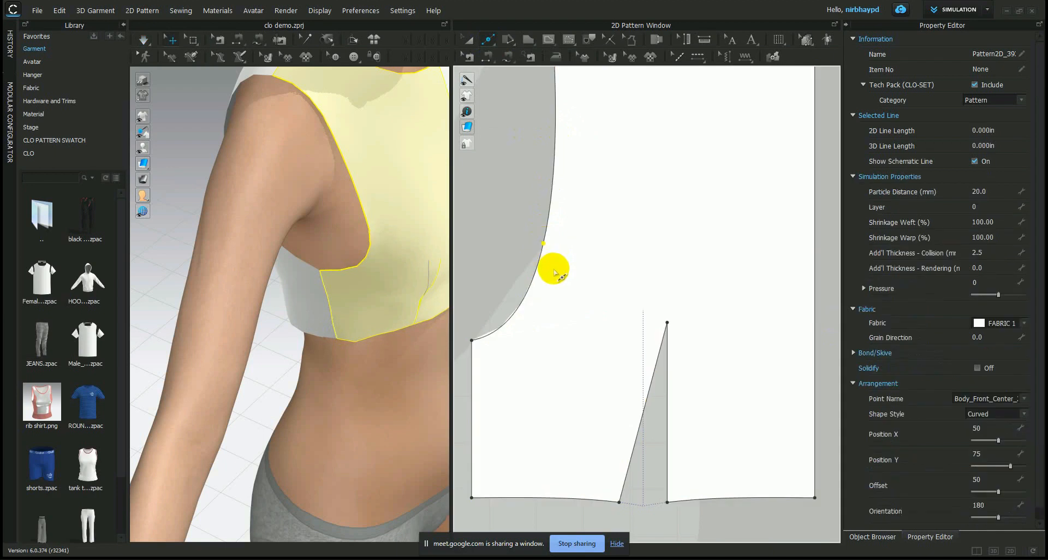
Step: Select the lower armhole segment of the wearer's right front piece with Edit Pattern to check its length
{"action": "scroll", "coordinate": [554, 271], "scroll_direction": "down", "scroll_amount": 5}
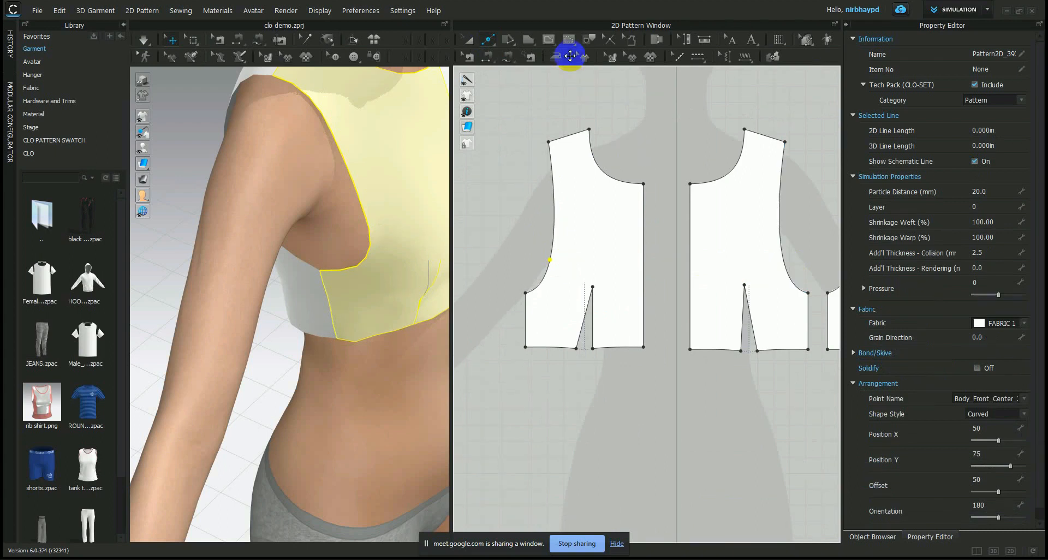
{"action": "left_click", "coordinate": [487, 40]}
{"action": "left_click", "coordinate": [508, 56]}
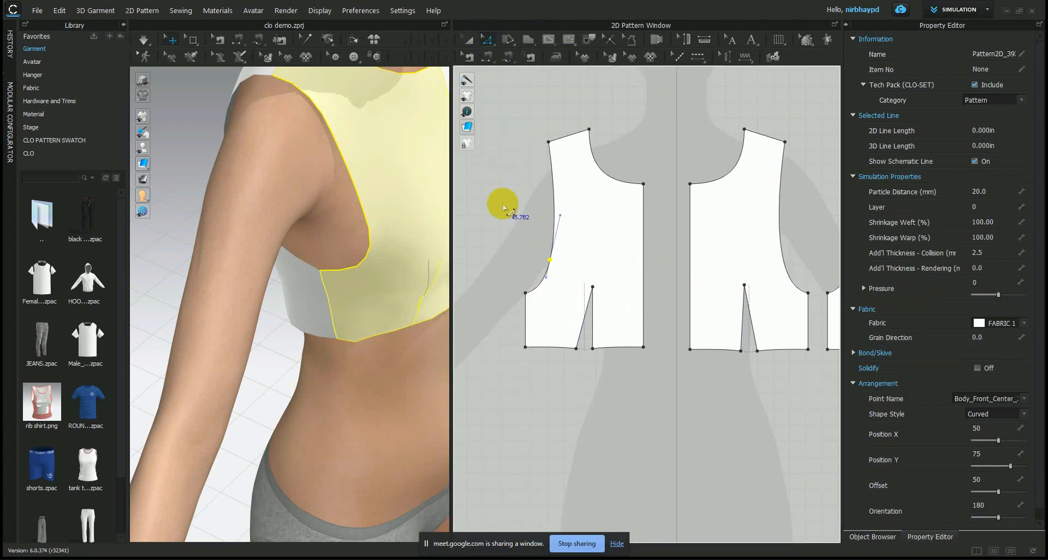
{"action": "left_click", "coordinate": [548, 273]}
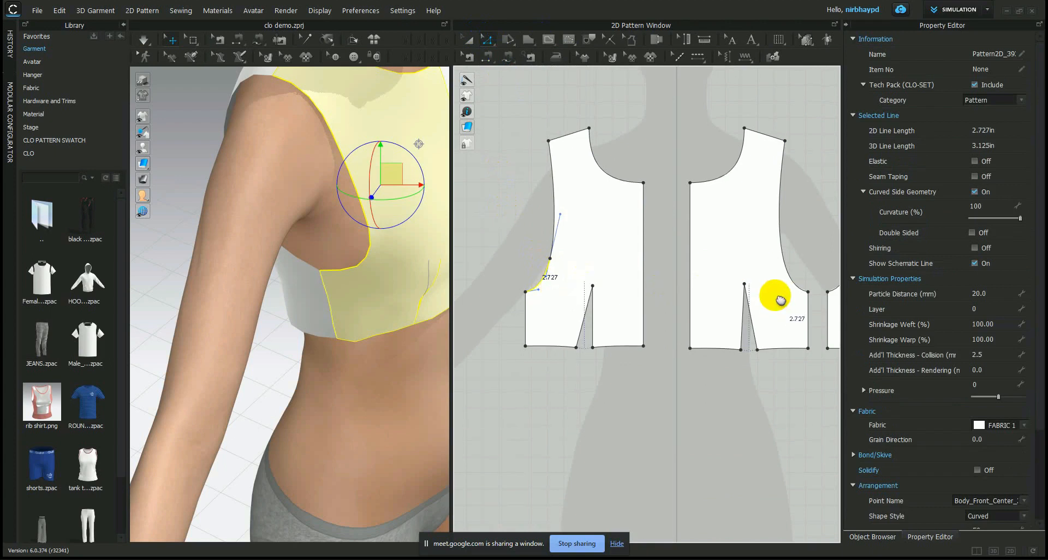
Step: Split the armhole line of the wearer's left front piece into two lines, with Line 1 at 2.727 in from the underarm corner
{"action": "scroll", "coordinate": [709, 297], "scroll_direction": "up", "scroll_amount": 4}
{"action": "scroll", "coordinate": [712, 299], "scroll_direction": "up", "scroll_amount": 3}
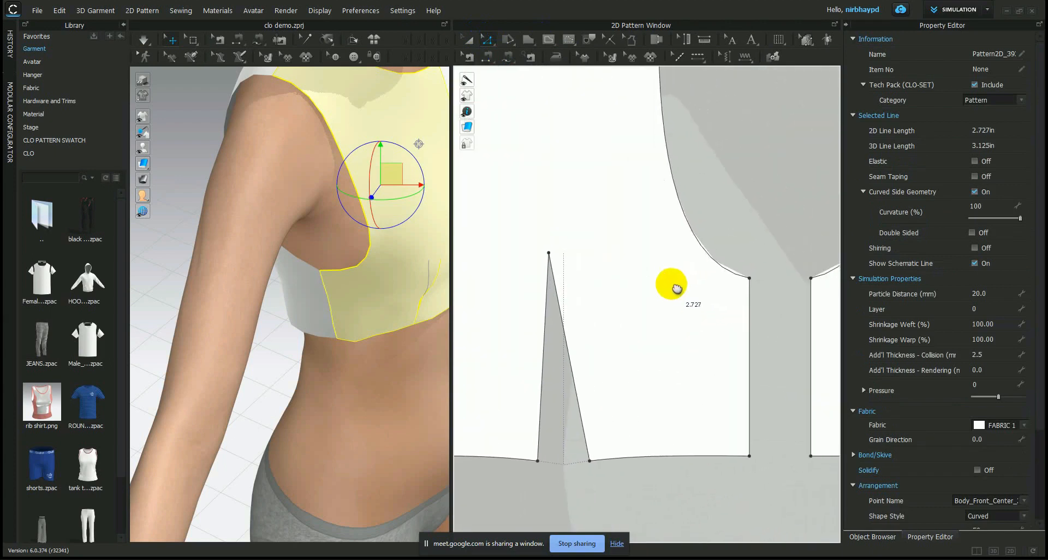
{"action": "left_click", "coordinate": [711, 282]}
{"action": "right_click", "coordinate": [710, 276]}
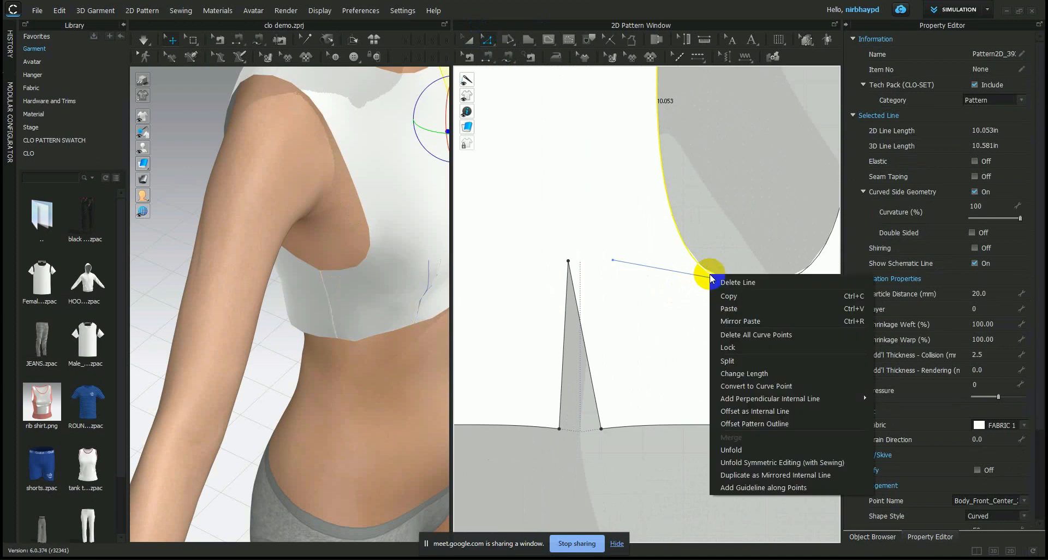
{"action": "left_click", "coordinate": [731, 360]}
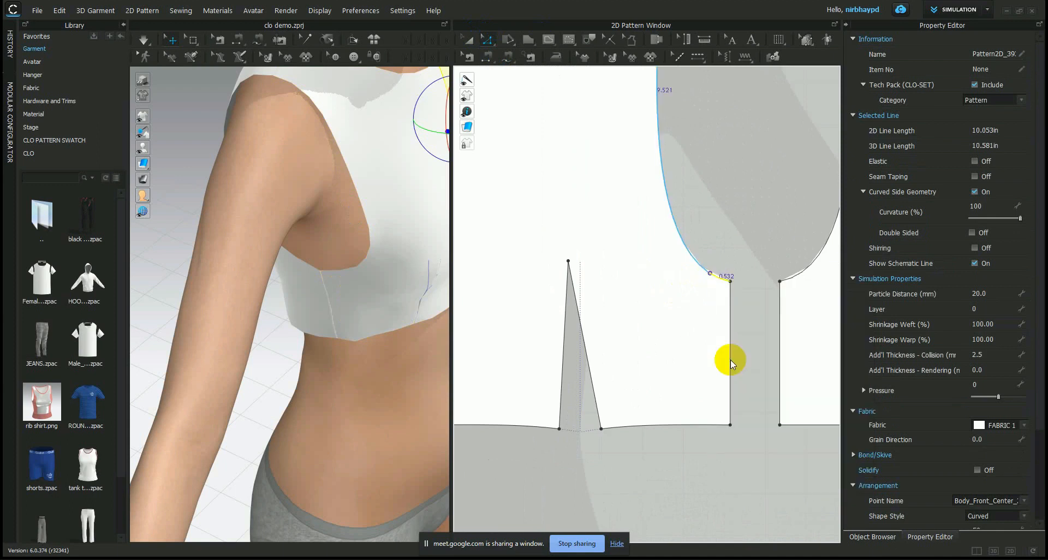
{"action": "left_click", "coordinate": [499, 191]}
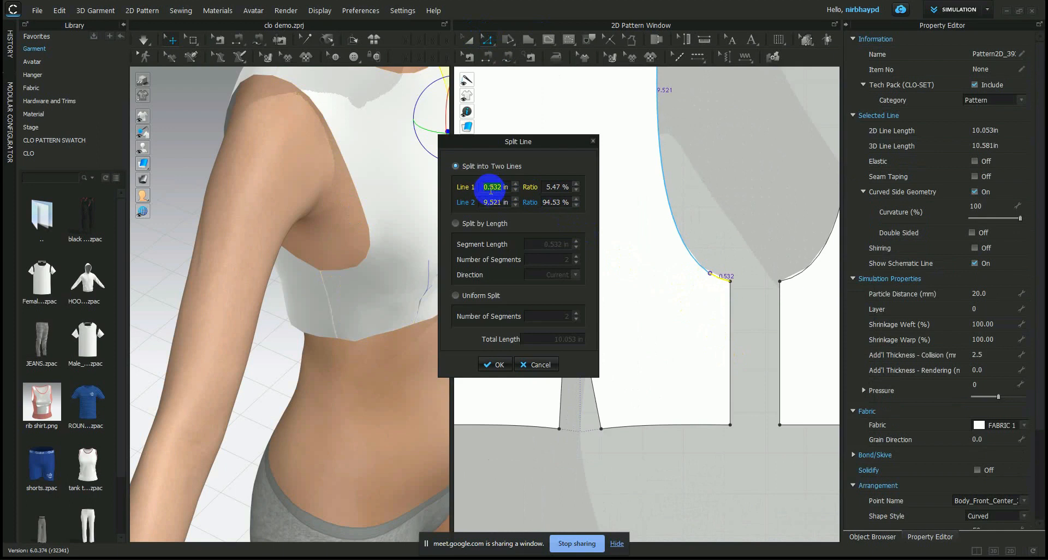
{"action": "type", "text": "2.727"}
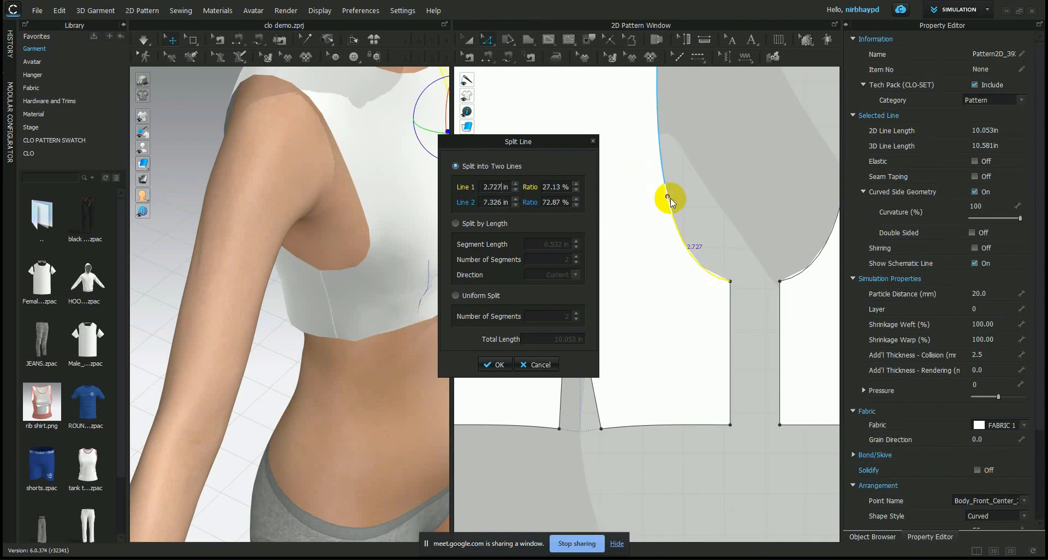
{"action": "left_click", "coordinate": [497, 361]}
{"action": "scroll", "coordinate": [623, 206], "scroll_direction": "up", "scroll_amount": 2}
{"action": "scroll", "coordinate": [625, 207], "scroll_direction": "down", "scroll_amount": 5}
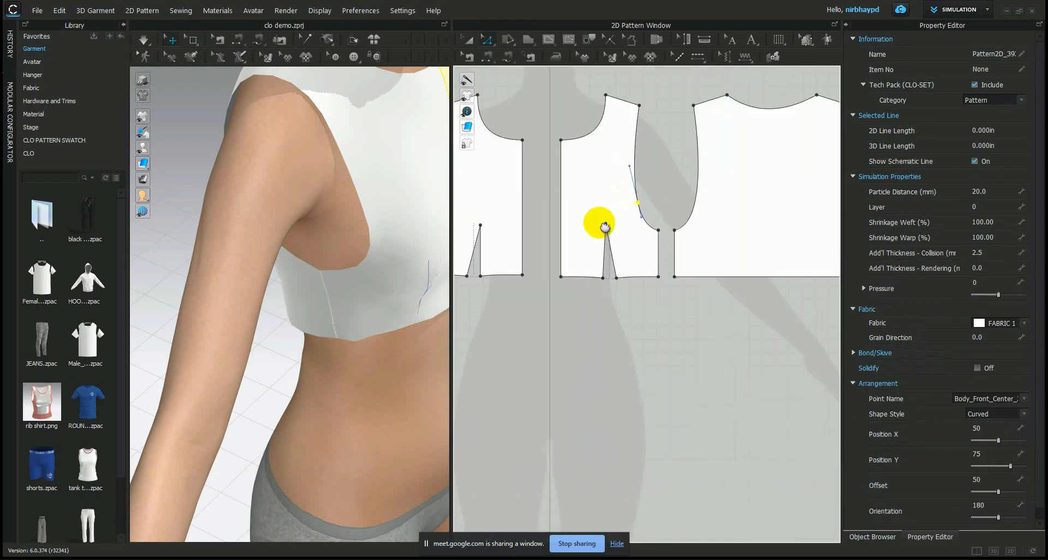
{"action": "middle_click_drag", "start_coordinate": [601, 224], "coordinate": [643, 229]}
{"action": "left_click", "coordinate": [590, 240]}
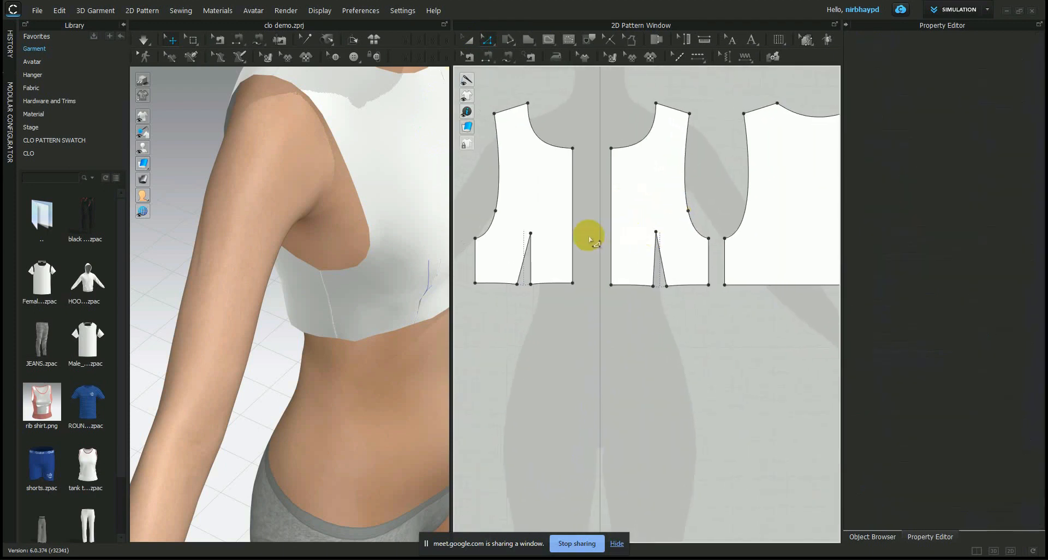
Step: Add a dart at the split point on the wearer's right front armhole, 0.5 in total width and 1.5 in long
{"action": "right_click", "coordinate": [496, 212]}
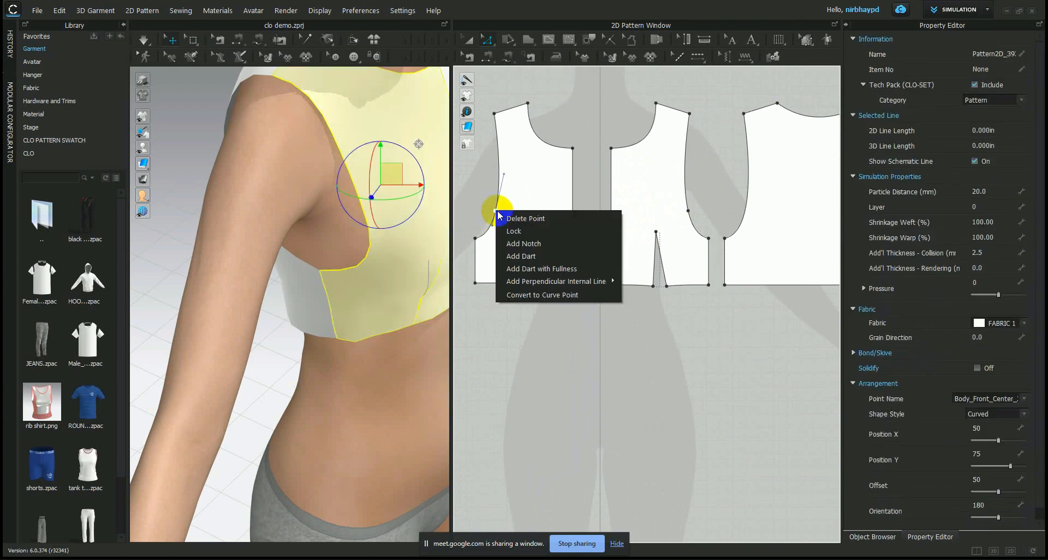
{"action": "left_click", "coordinate": [535, 254]}
{"action": "left_click_drag", "start_coordinate": [538, 201], "coordinate": [722, 169]}
{"action": "left_click", "coordinate": [751, 235]}
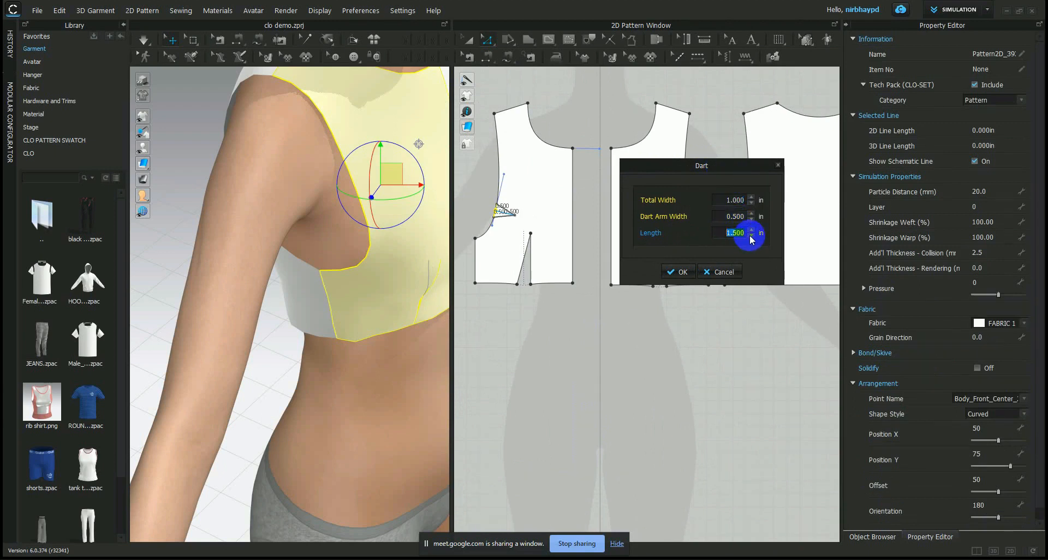
{"action": "left_click", "coordinate": [752, 204]}
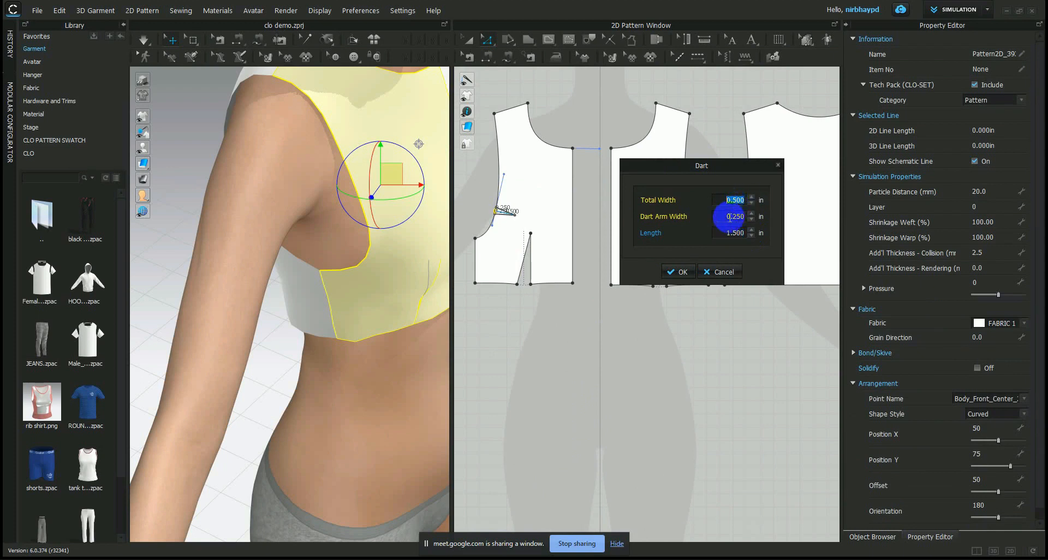
{"action": "left_click", "coordinate": [681, 272]}
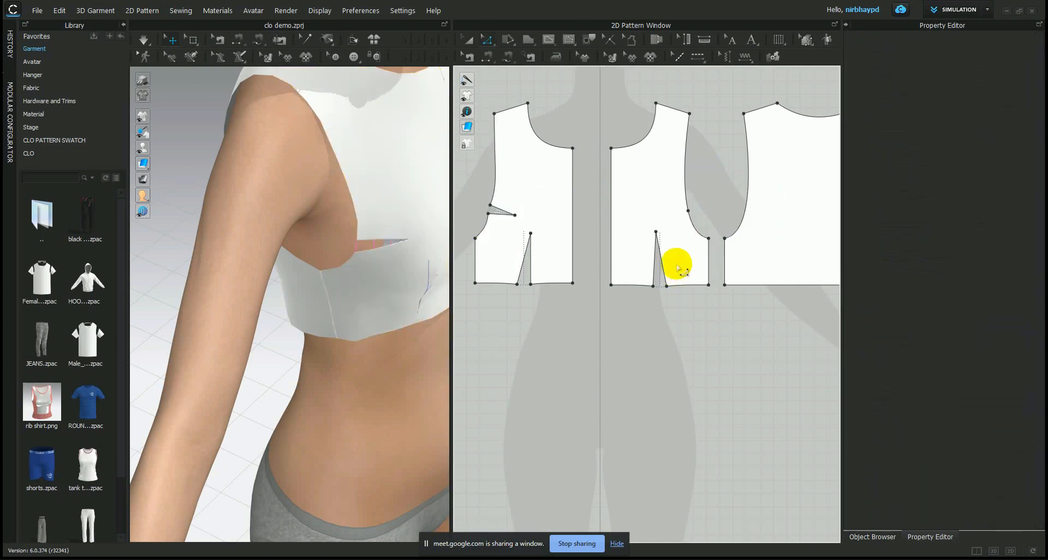
Step: Add a matching dart at the split point on the wearer's left front armhole, 0.5 in total width and 1.5 in long
{"action": "left_click", "coordinate": [688, 210]}
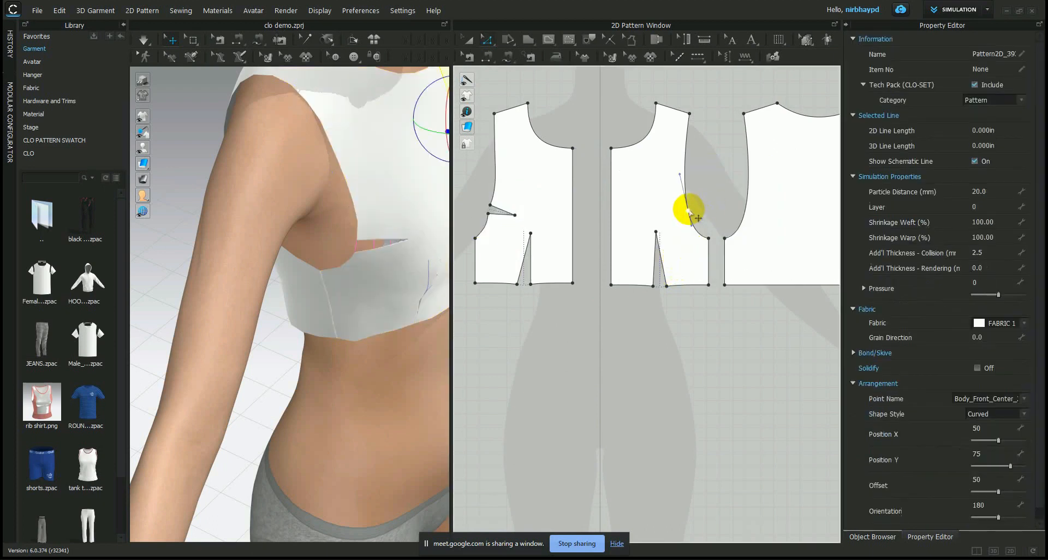
{"action": "right_click", "coordinate": [688, 211]}
{"action": "left_click", "coordinate": [715, 255]}
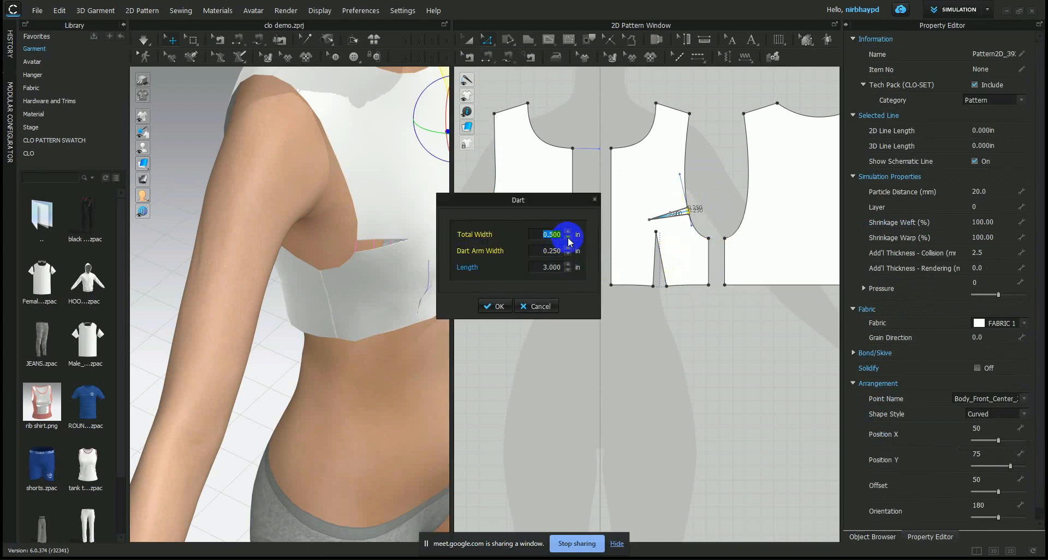
{"action": "left_click", "coordinate": [568, 270]}
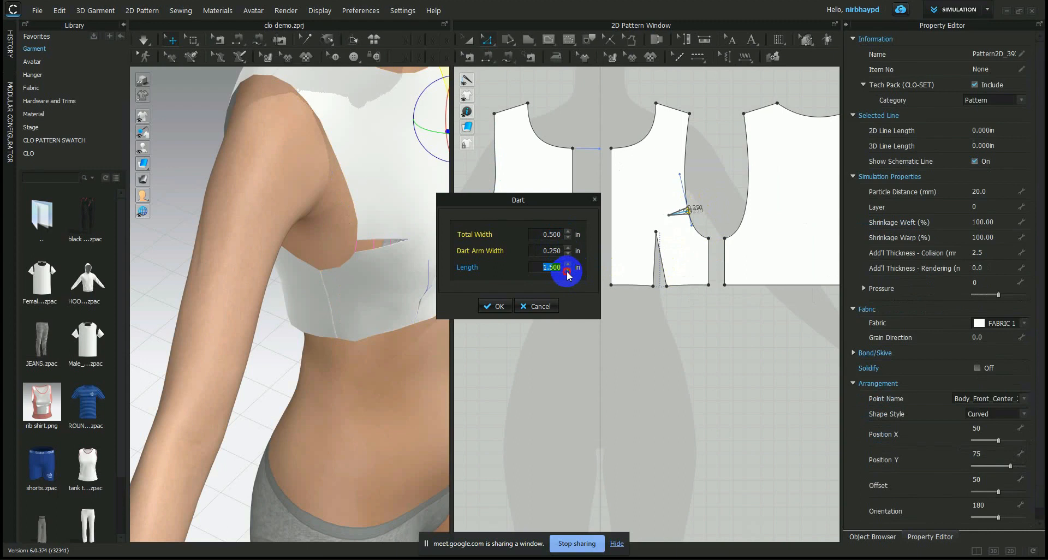
{"action": "left_click", "coordinate": [498, 307]}
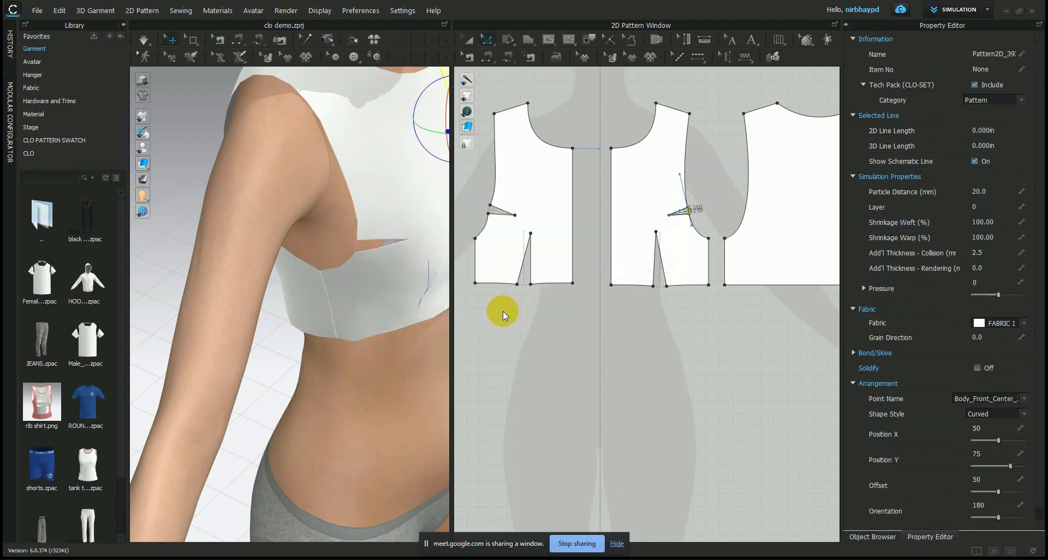
{"action": "key", "text": "Return"}
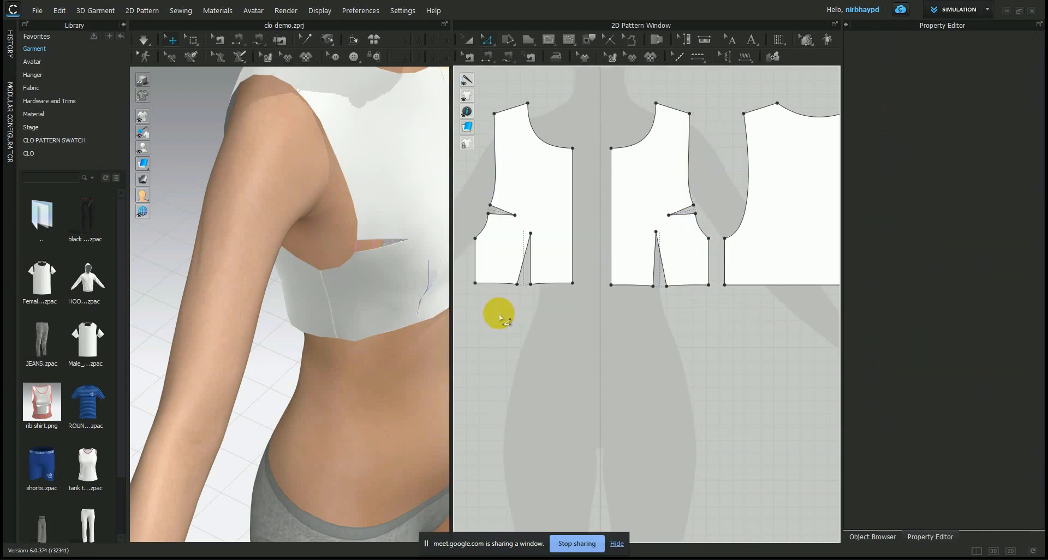
Step: Simulate the garment to close the armhole darts and check the fit from the front
{"action": "key", "text": "space"}
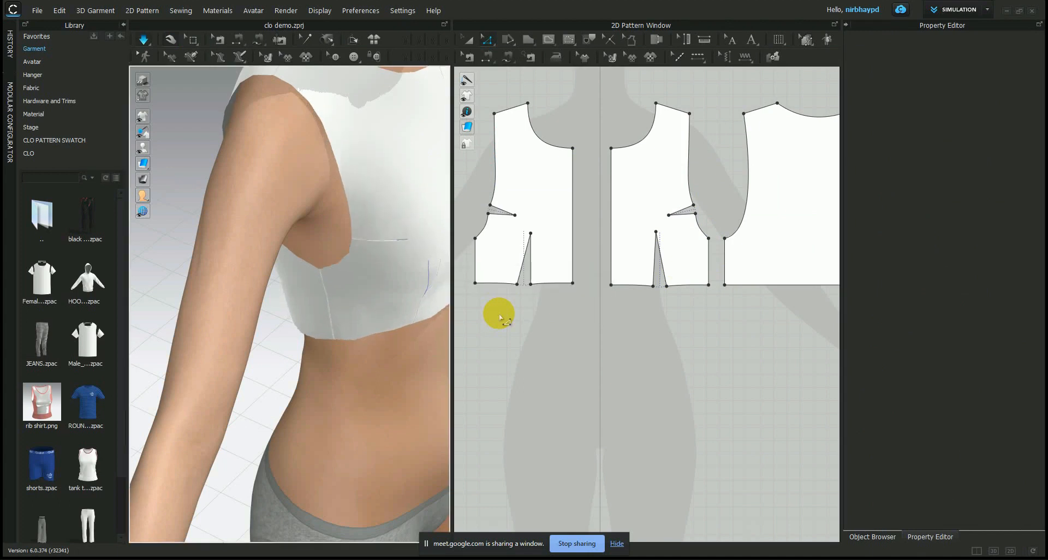
{"action": "right_click_drag", "start_coordinate": [401, 300], "coordinate": [269, 286]}
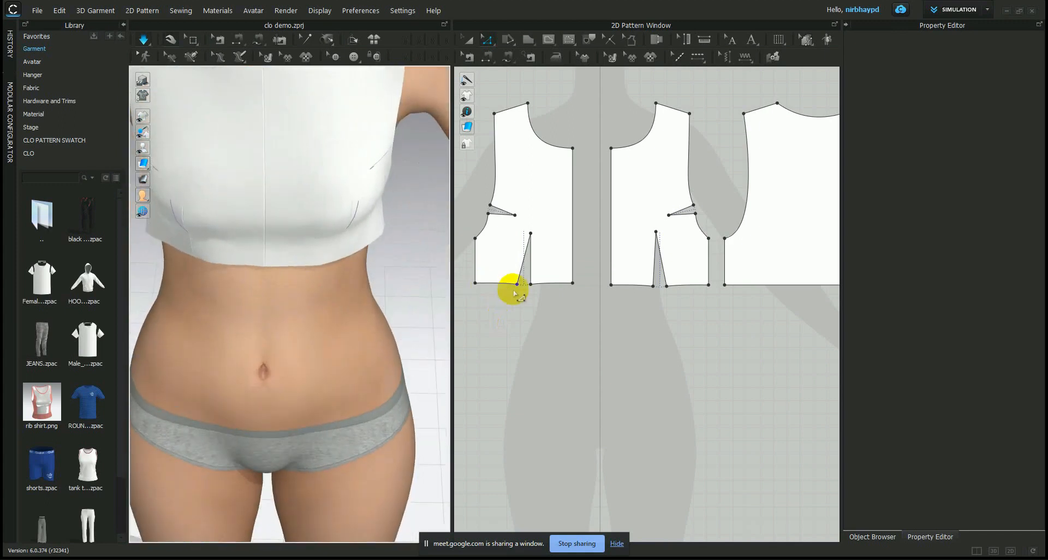
{"action": "left_click", "coordinate": [491, 304]}
{"action": "scroll", "coordinate": [344, 307], "scroll_direction": "down", "scroll_amount": 4}
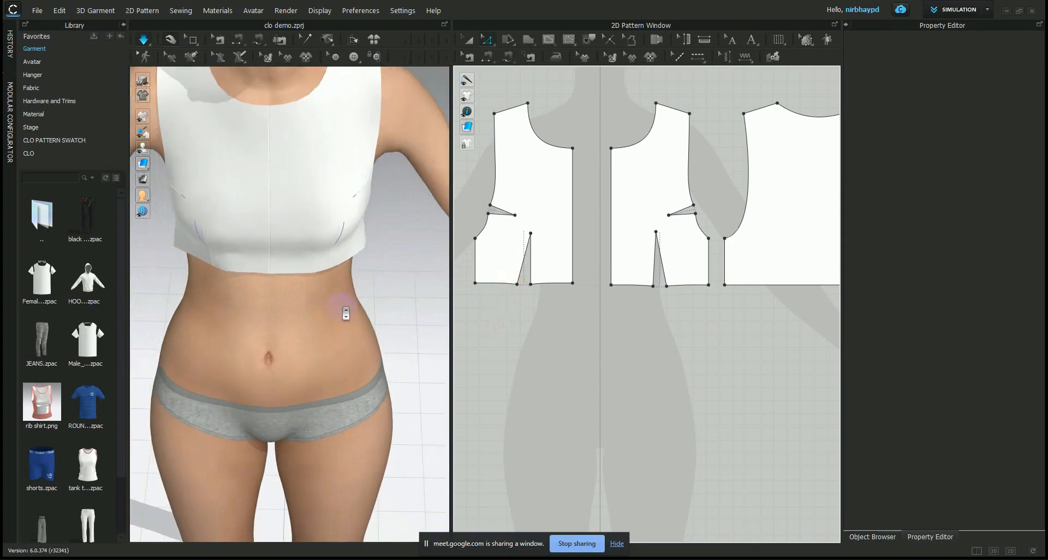
{"action": "right_click_drag", "start_coordinate": [332, 308], "coordinate": [344, 280]}
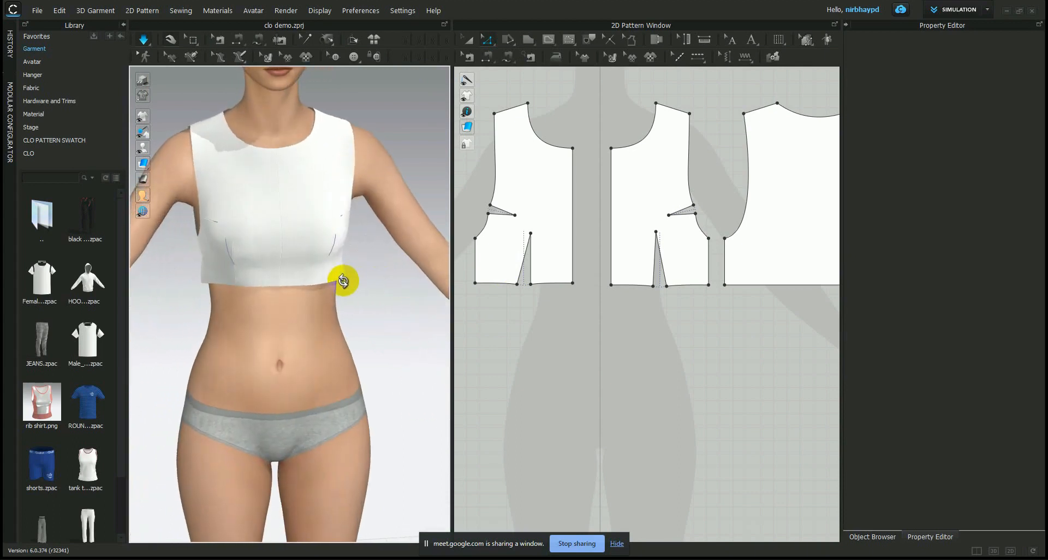
{"action": "scroll", "coordinate": [577, 323], "scroll_direction": "down", "scroll_amount": 3}
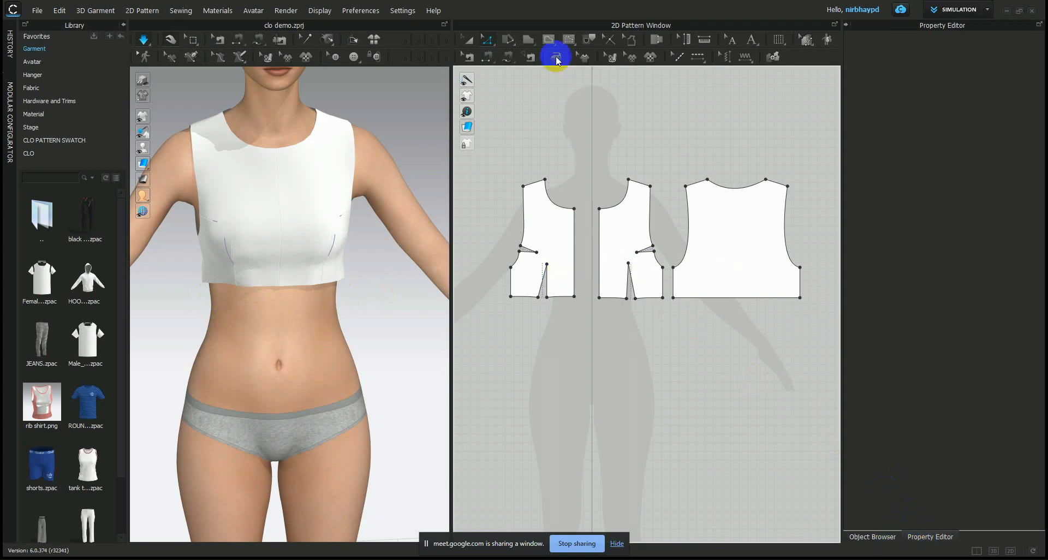
Step: Select the wearer's right front piece with Transform Pattern and examine its line lengths in the properties and around the hem
{"action": "left_click", "coordinate": [469, 42]}
{"action": "left_click", "coordinate": [534, 244]}
{"action": "left_click", "coordinate": [926, 534]}
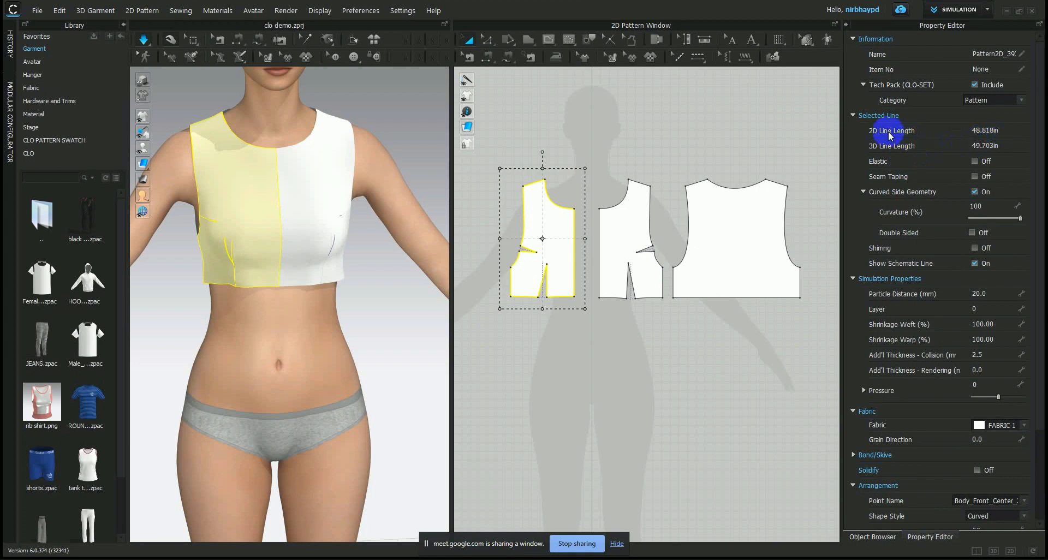
{"action": "left_click", "coordinate": [477, 319]}
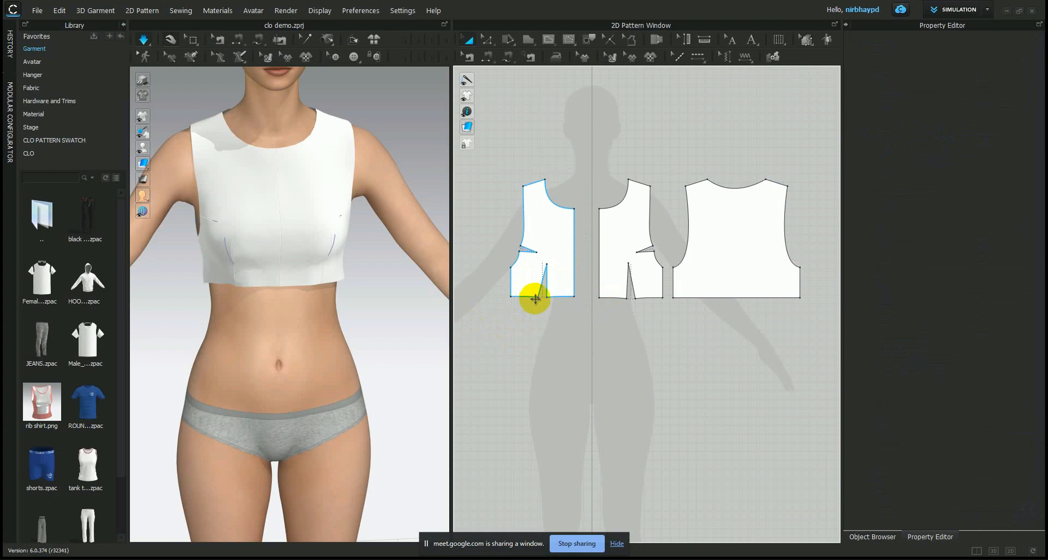
{"action": "left_click", "coordinate": [281, 269]}
{"action": "left_click", "coordinate": [230, 285]}
{"action": "left_click", "coordinate": [223, 278]}
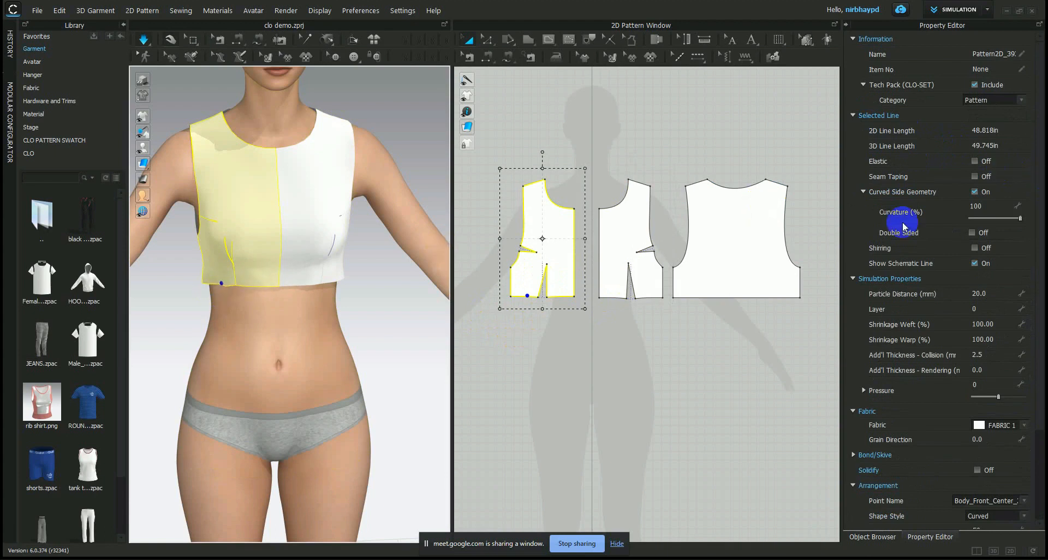
{"action": "left_click", "coordinate": [675, 354]}
{"action": "left_click", "coordinate": [568, 275]}
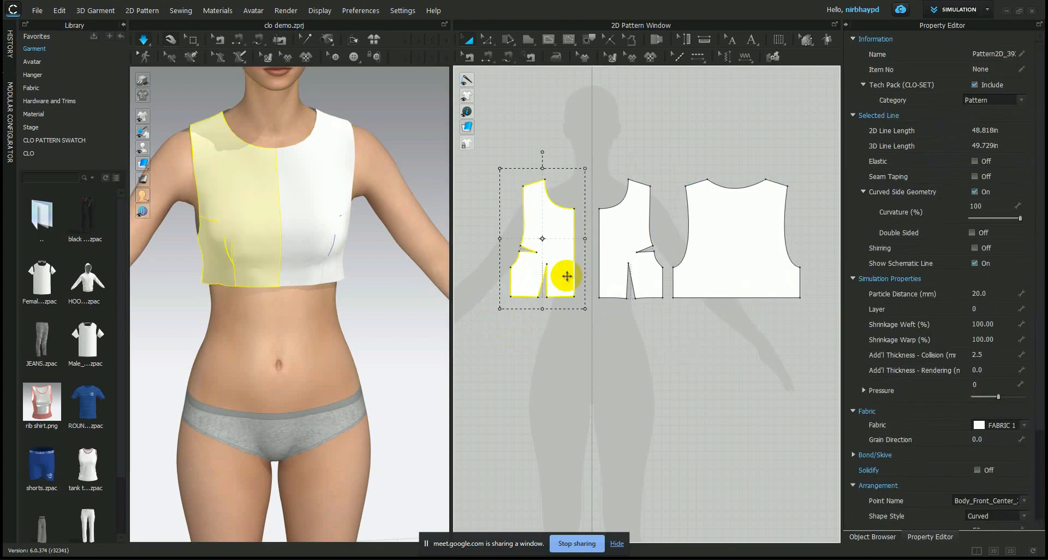
{"action": "scroll", "coordinate": [565, 275], "scroll_direction": "up", "scroll_amount": 5}
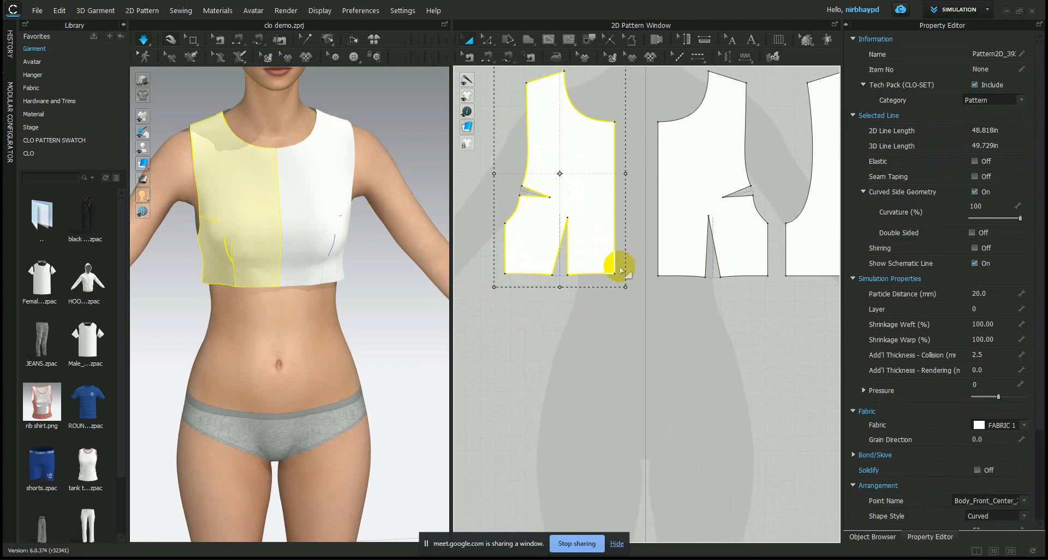
{"action": "scroll", "coordinate": [650, 273], "scroll_direction": "down", "scroll_amount": 1}
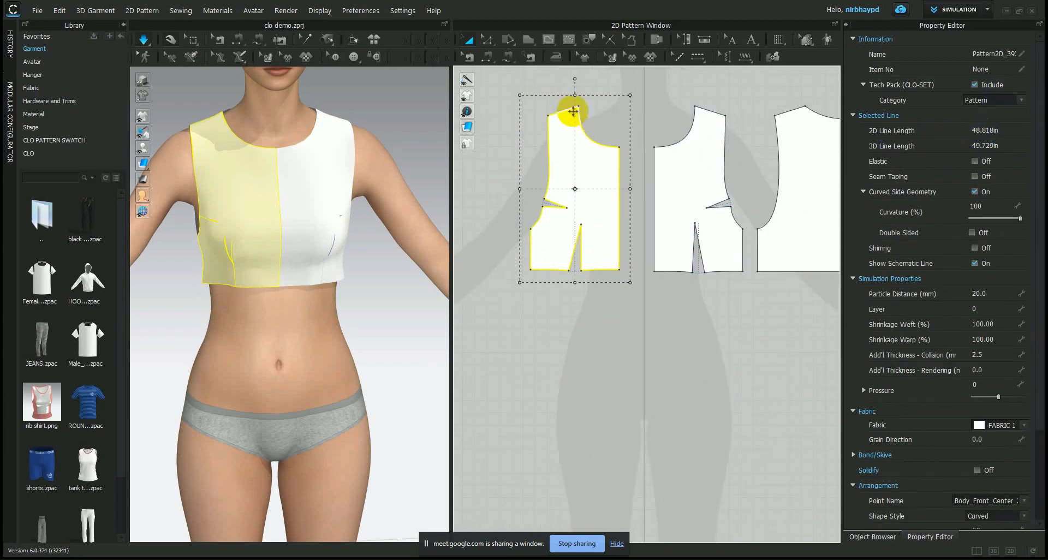
Step: Select the four front hem segments beside the waist darts with Edit Pattern to measure their combined length
{"action": "left_click", "coordinate": [485, 41]}
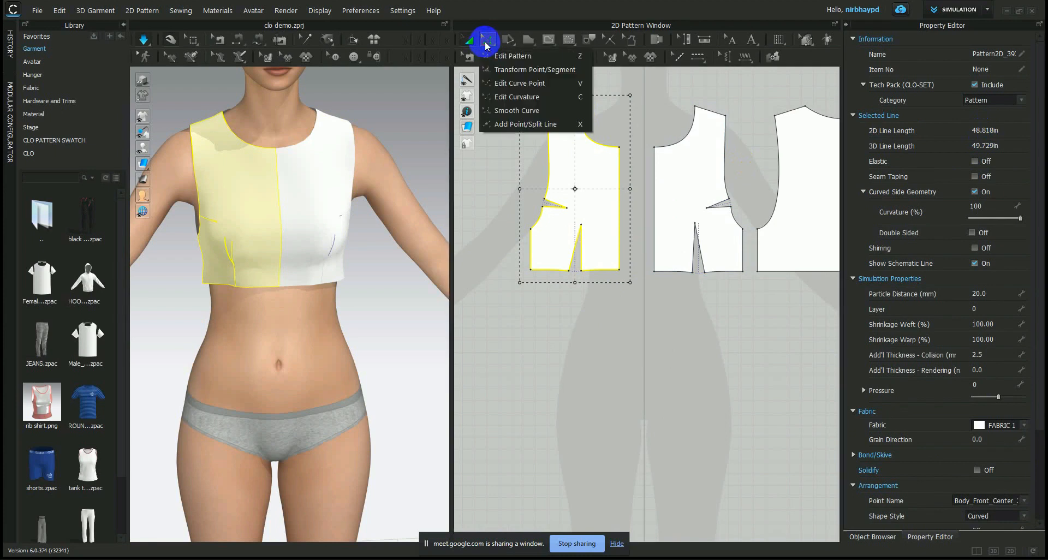
{"action": "left_click", "coordinate": [485, 41]}
{"action": "left_click", "coordinate": [495, 52]}
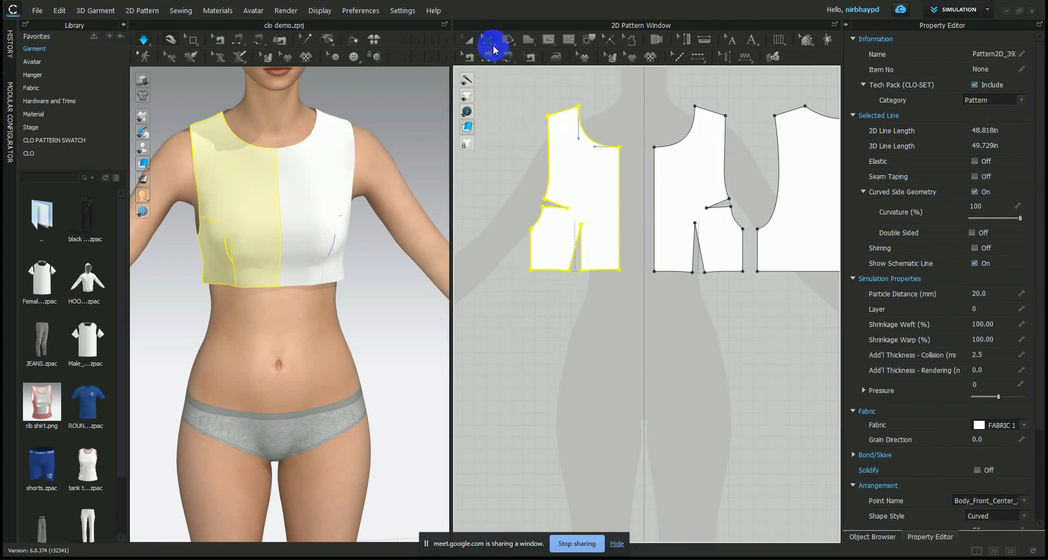
{"action": "left_click", "coordinate": [545, 282]}
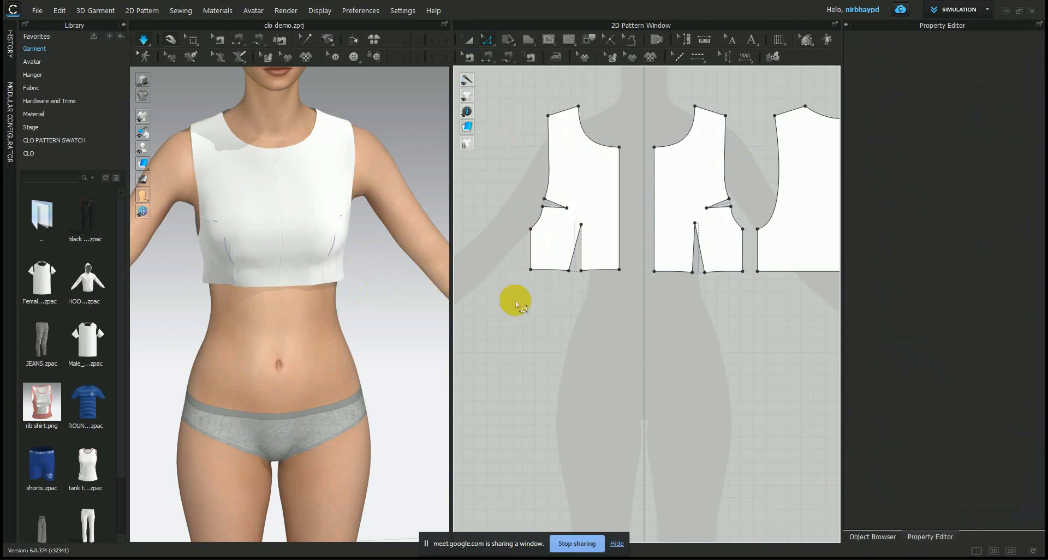
{"action": "left_click", "coordinate": [550, 272]}
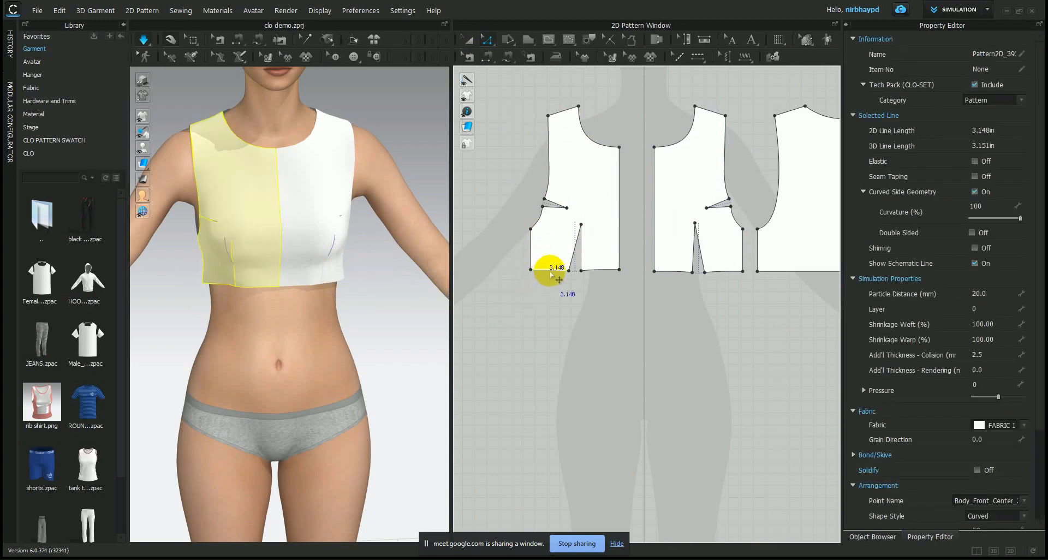
{"action": "left_click", "coordinate": [600, 269], "text": "shift"}
{"action": "left_click", "coordinate": [667, 272], "text": "shift"}
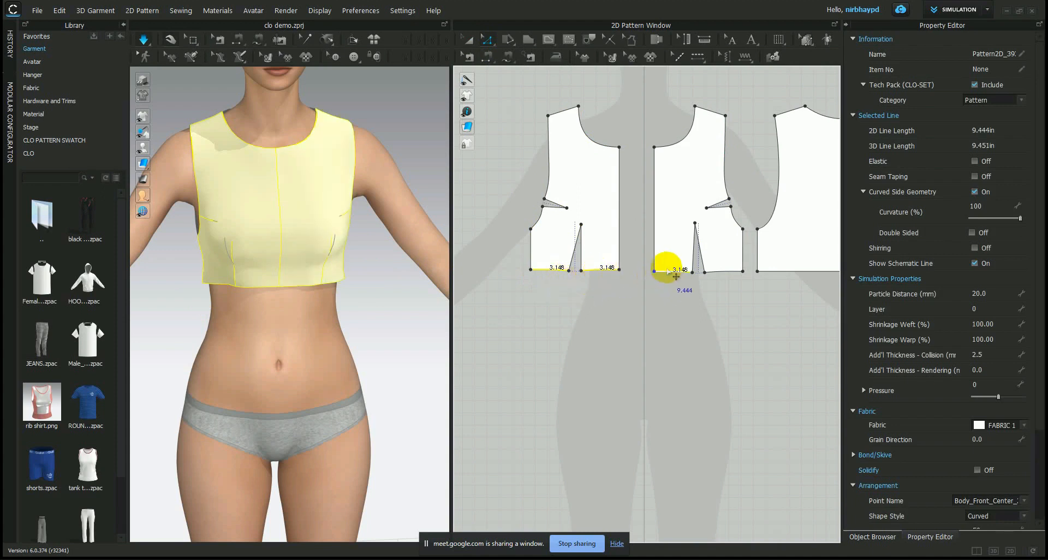
{"action": "left_click", "coordinate": [722, 271], "text": "shift"}
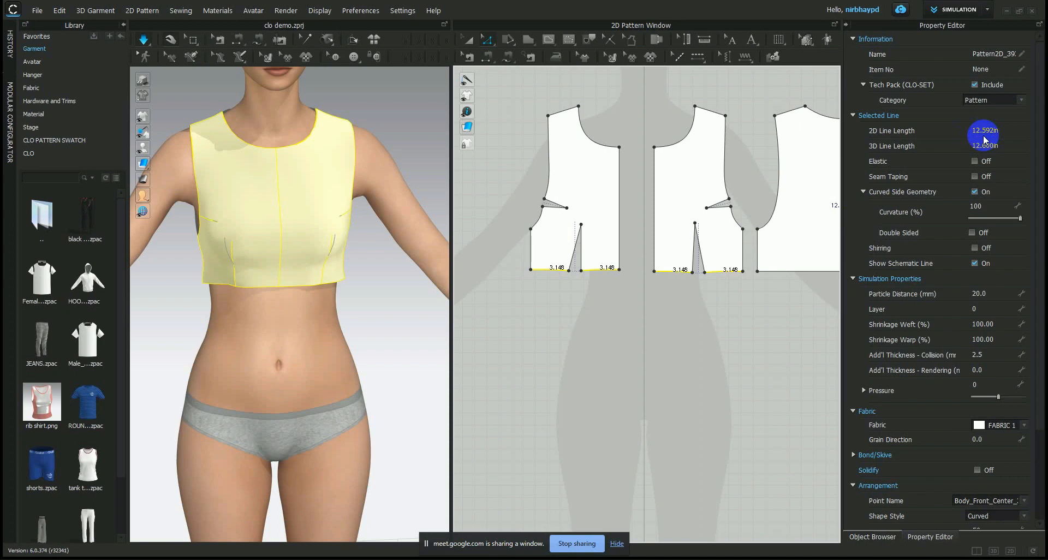
Step: Create a rectangle pattern 12.6 in wide and 1.5 in high below the front pieces
{"action": "left_click", "coordinate": [527, 44]}
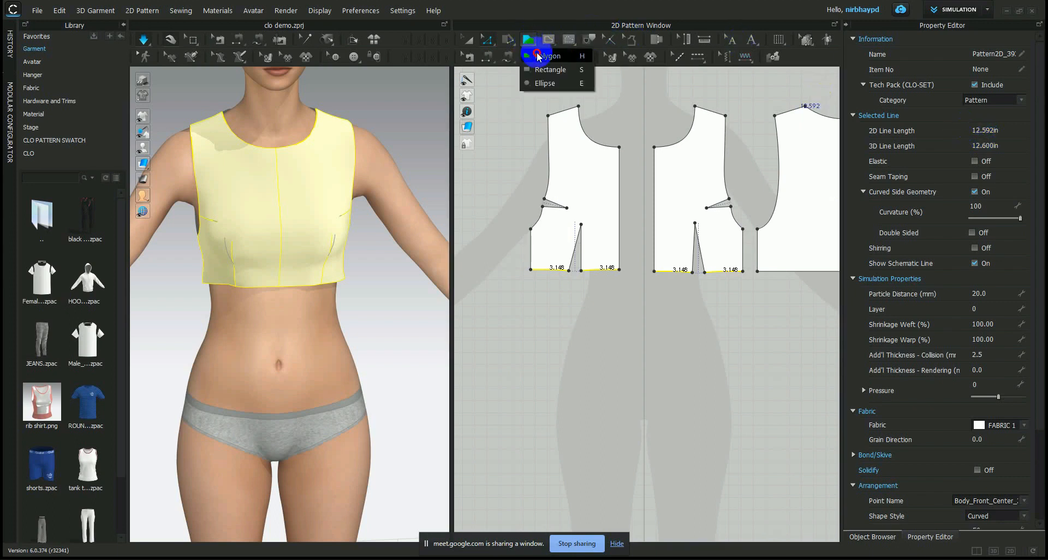
{"action": "left_click", "coordinate": [547, 69]}
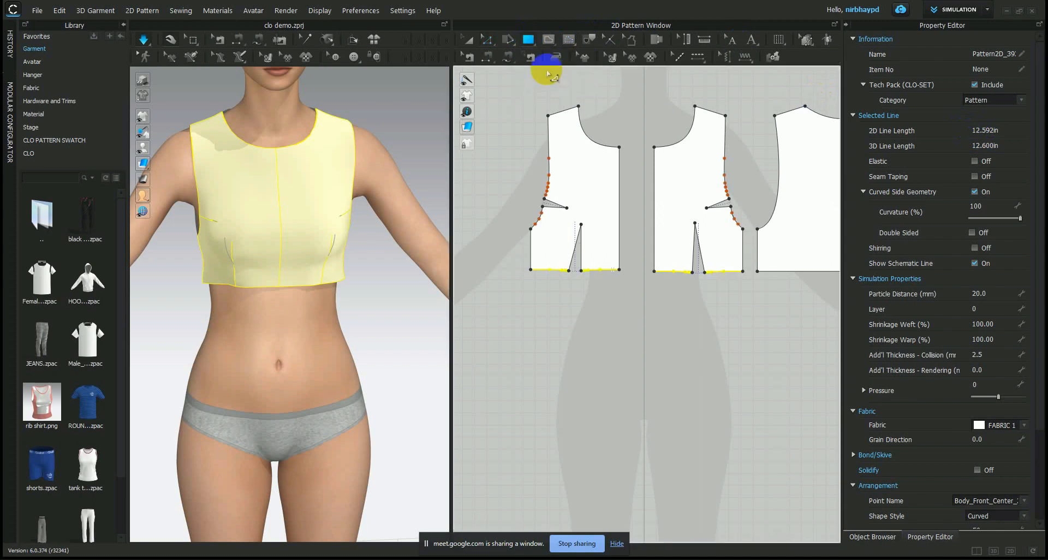
{"action": "left_click", "coordinate": [570, 308]}
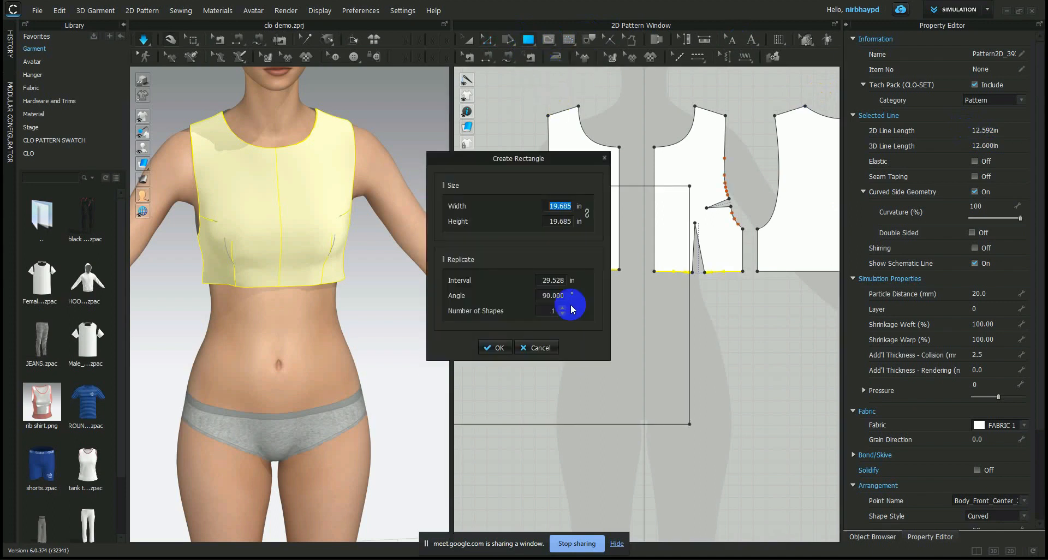
{"action": "type", "text": "1"}
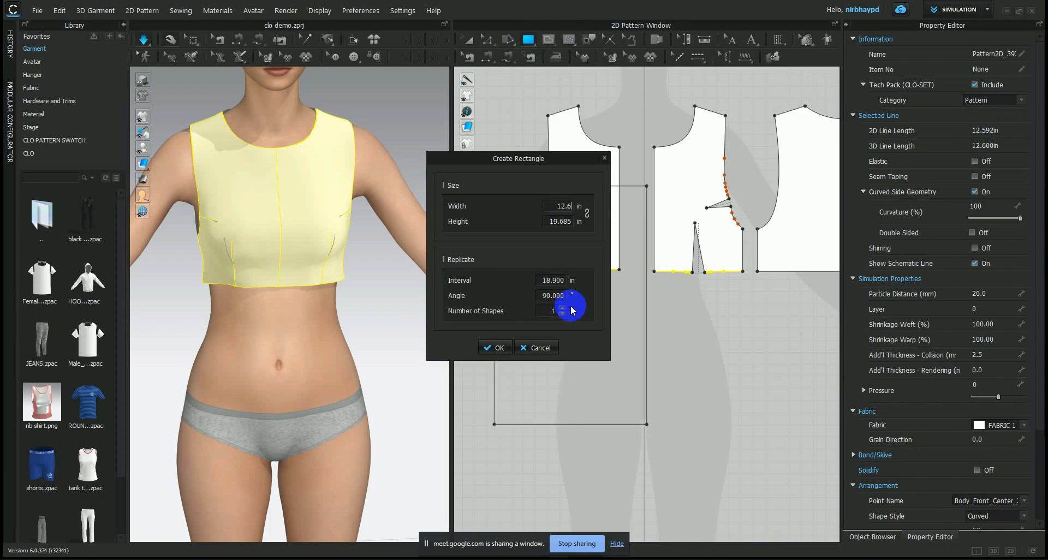
{"action": "type", "text": "2.6"}
{"action": "left_click", "coordinate": [565, 221]}
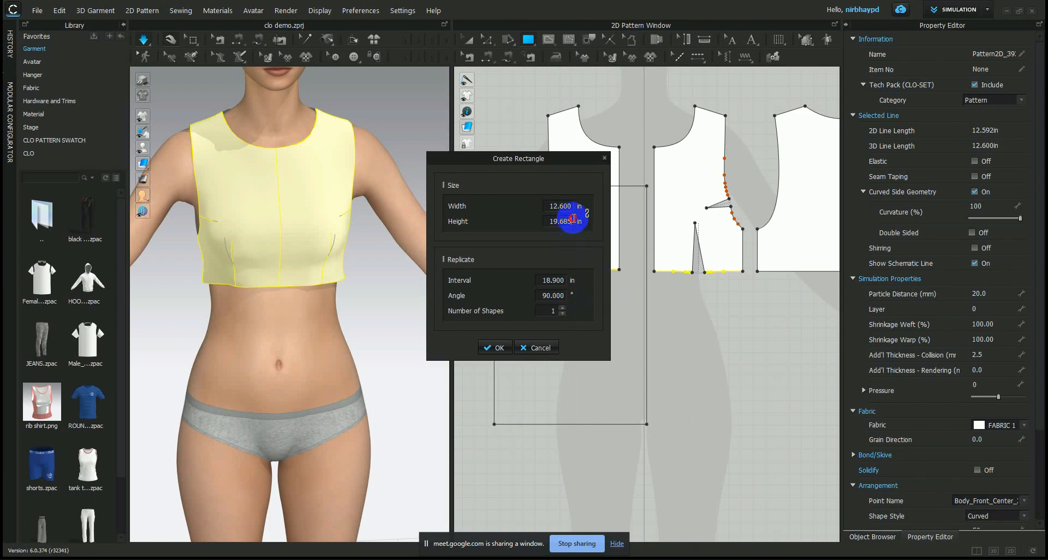
{"action": "left_click", "coordinate": [547, 226]}
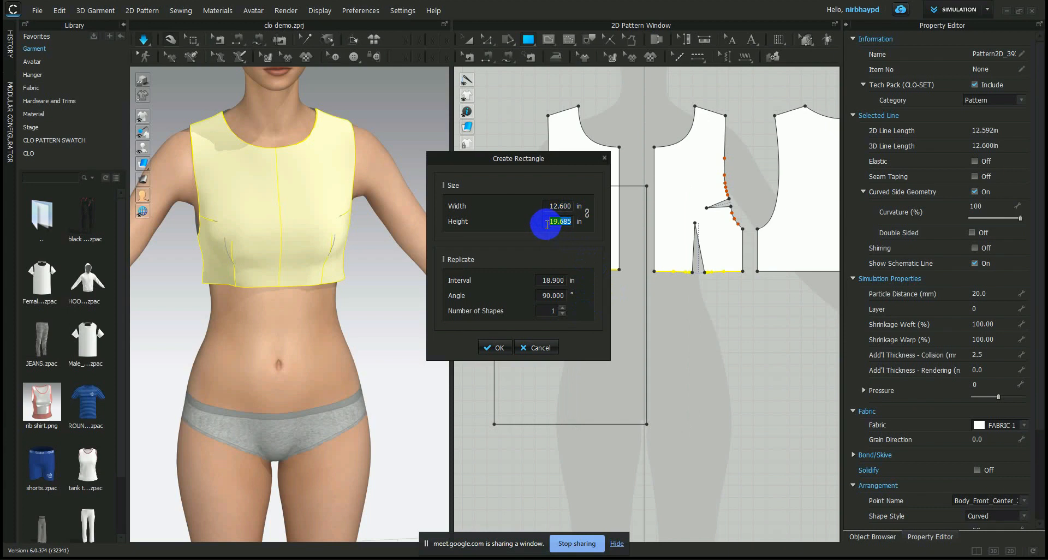
{"action": "type", "text": "2"}
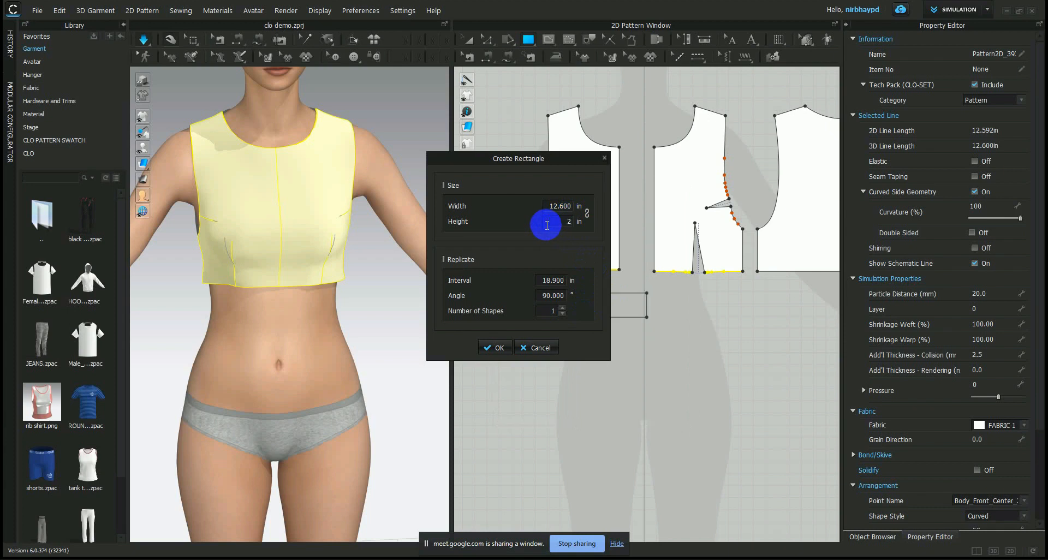
{"action": "left_click", "coordinate": [573, 222]}
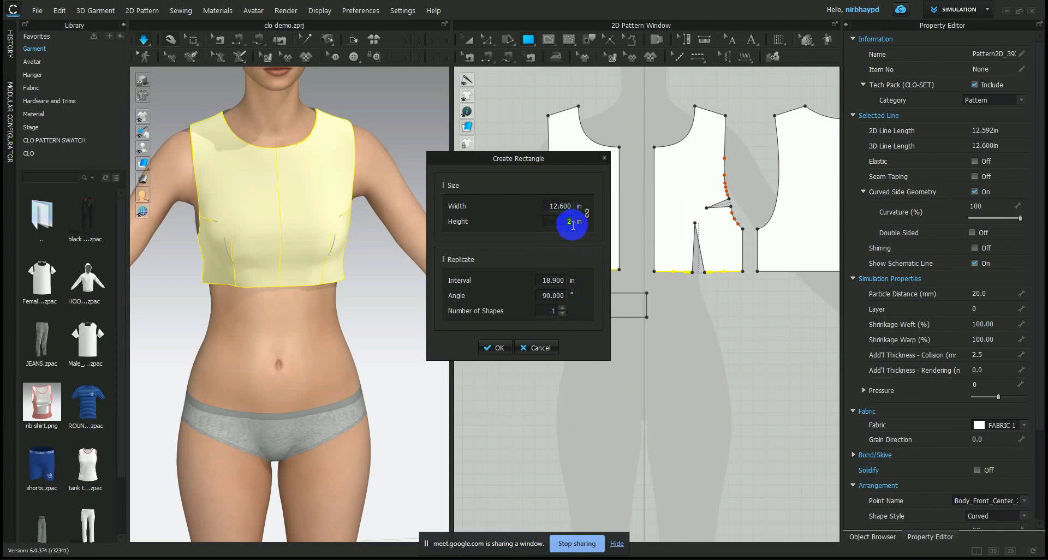
{"action": "type", "text": "1.5"}
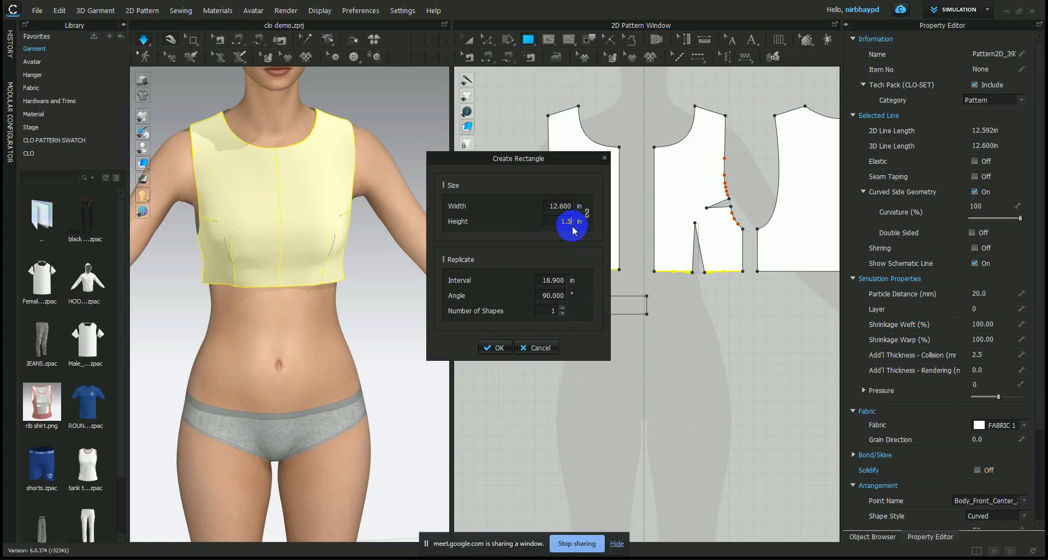
{"action": "left_click", "coordinate": [496, 348]}
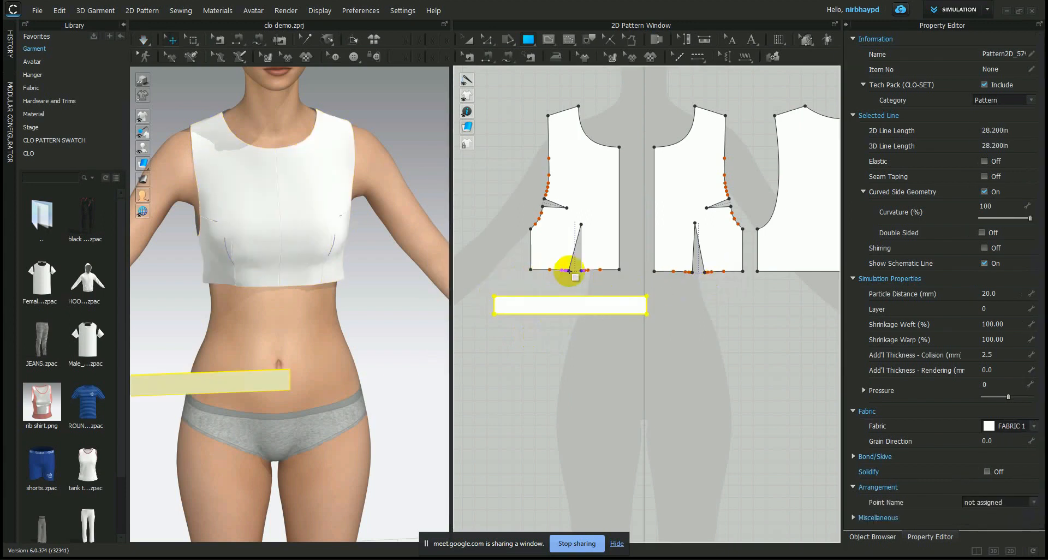
Step: Move the front band across beneath the gap between the two front pieces with Transform Pattern and simulate briefly
{"action": "left_click", "coordinate": [468, 40]}
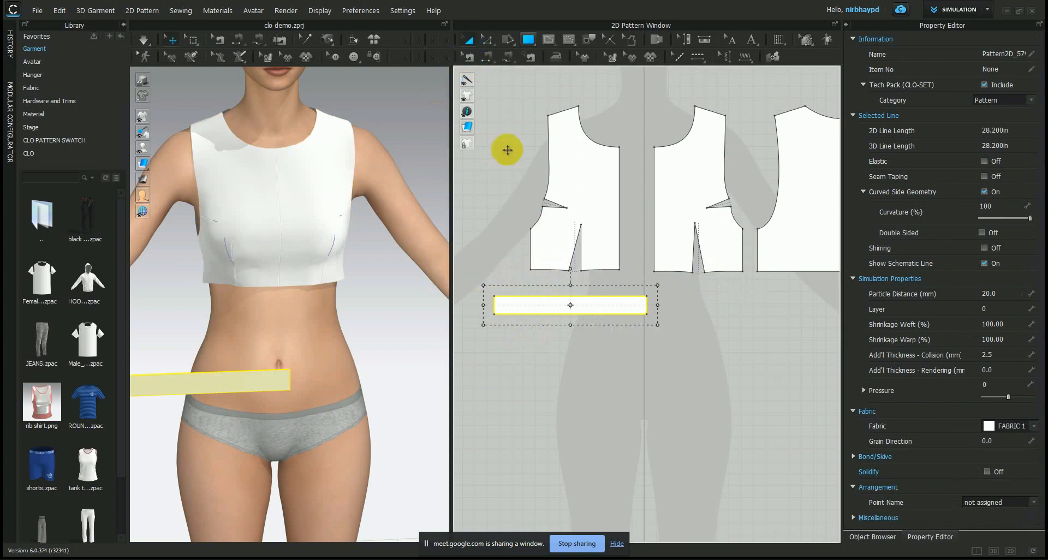
{"action": "left_click_drag", "start_coordinate": [599, 300], "coordinate": [645, 308]}
{"action": "left_click", "coordinate": [733, 345]}
{"action": "key", "text": "space"}
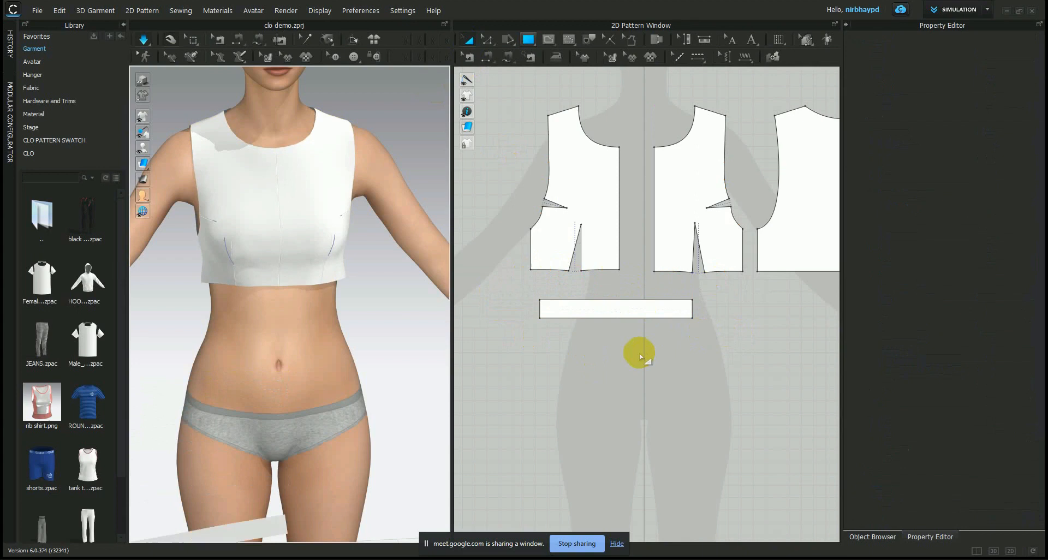
Step: Select the back piece's hem line with Edit Pattern to measure its length
{"action": "middle_click_drag", "start_coordinate": [688, 363], "coordinate": [538, 375]}
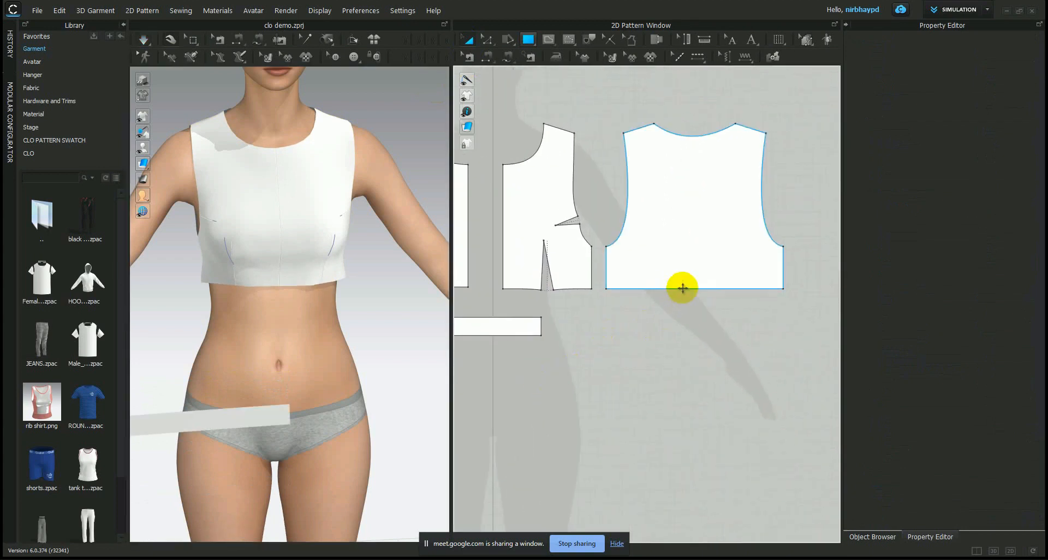
{"action": "left_click", "coordinate": [486, 40]}
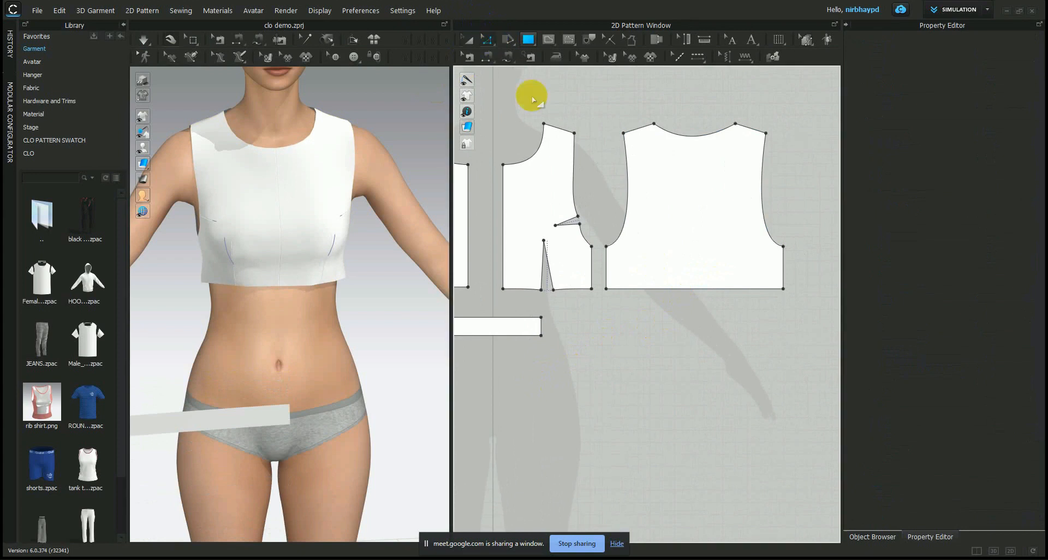
{"action": "left_click", "coordinate": [690, 289]}
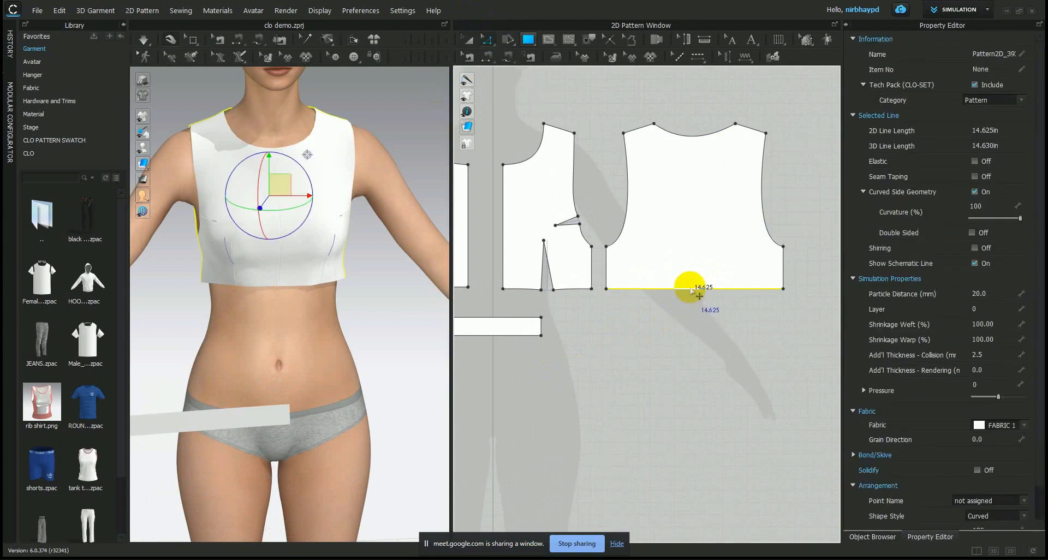
Step: Create a rectangle pattern 14.625 in wide and 1.5 in high below the back piece
{"action": "left_click", "coordinate": [531, 57]}
{"action": "left_click", "coordinate": [675, 331]}
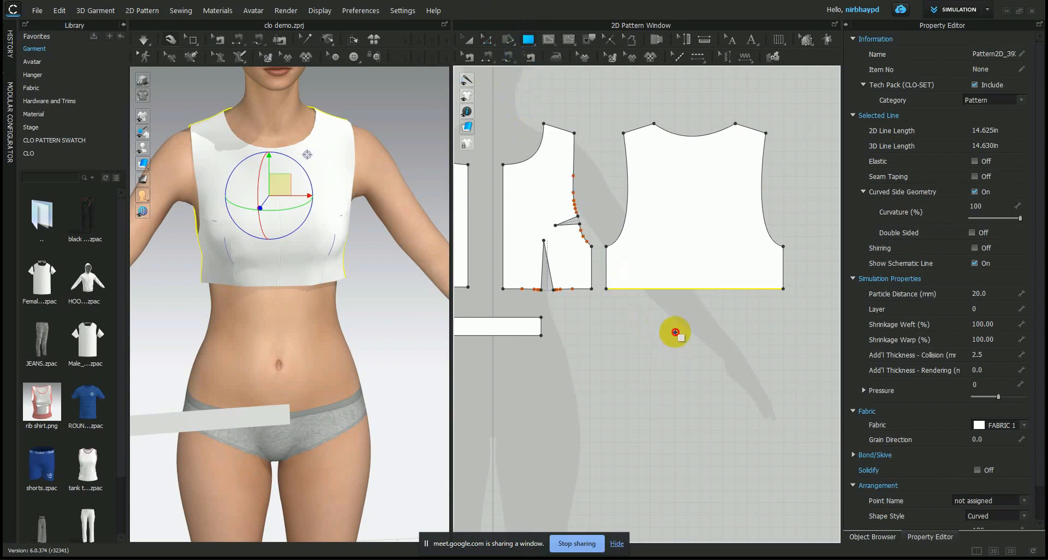
{"action": "type", "text": "1"}
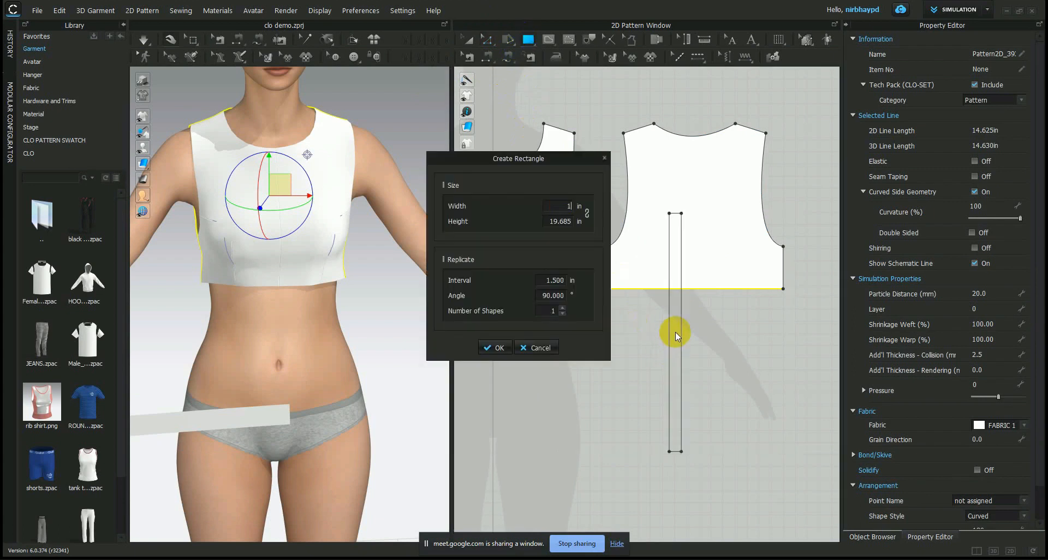
{"action": "type", "text": "4.625"}
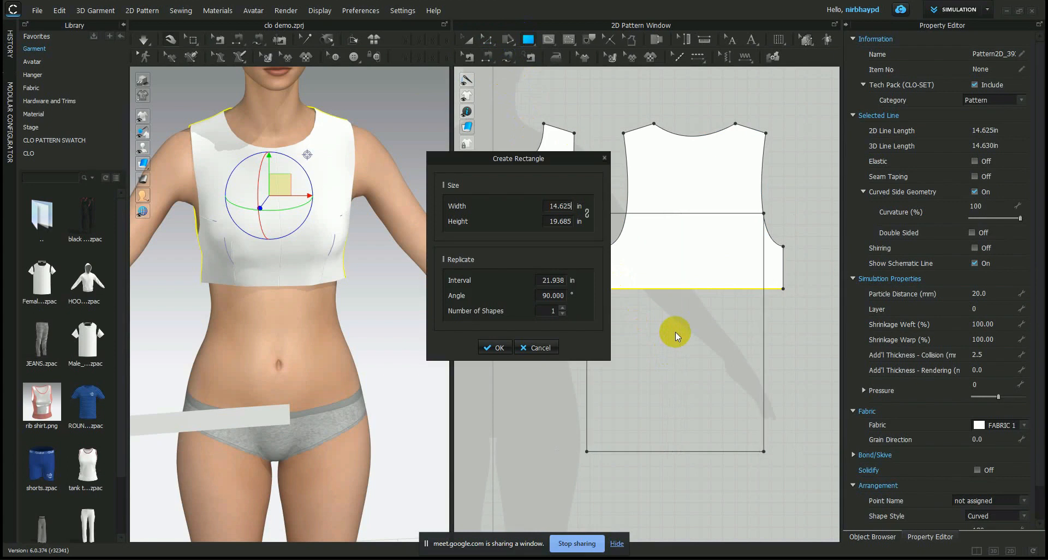
{"action": "key", "text": "Tab"}
{"action": "type", "text": "1.5"}
{"action": "key", "text": "Return"}
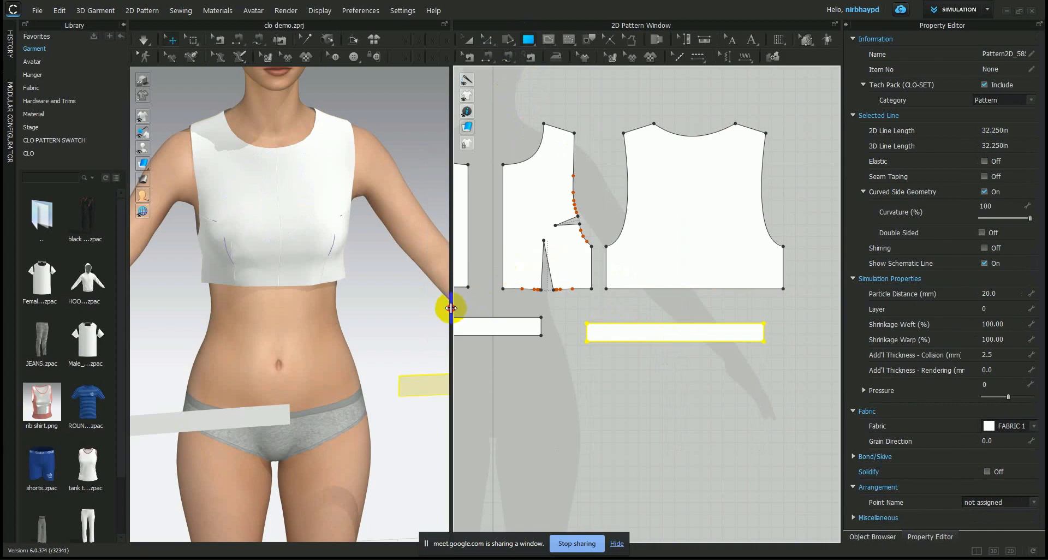
Step: Enlarge the 2D pattern workspace and move the back band directly beneath the back piece, aligned with its hem
{"action": "left_click_drag", "start_coordinate": [451, 301], "coordinate": [358, 281]}
{"action": "left_click", "coordinate": [364, 40]}
{"action": "left_click_drag", "start_coordinate": [584, 344], "coordinate": [609, 332]}
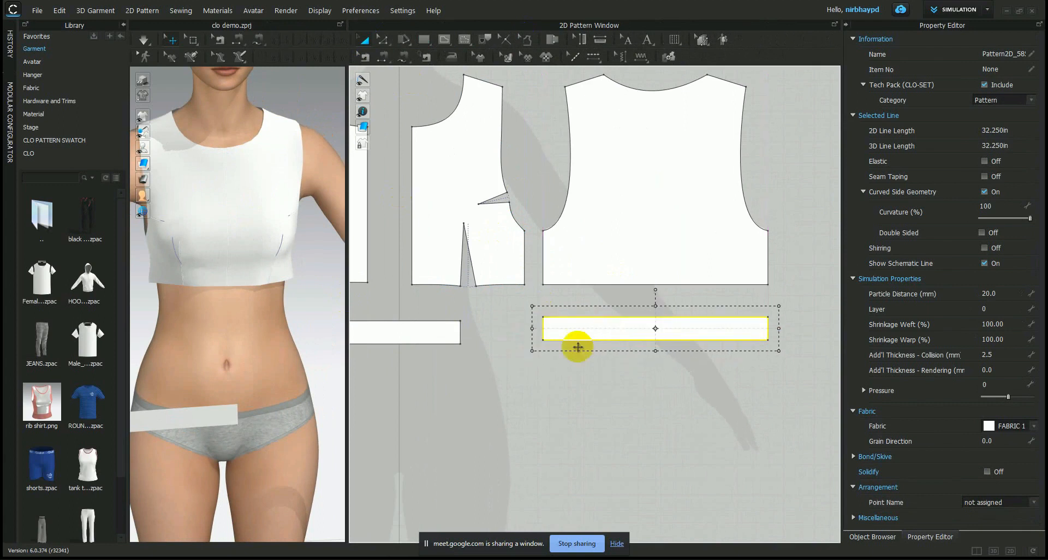
{"action": "right_click_drag", "start_coordinate": [544, 356], "coordinate": [665, 328]}
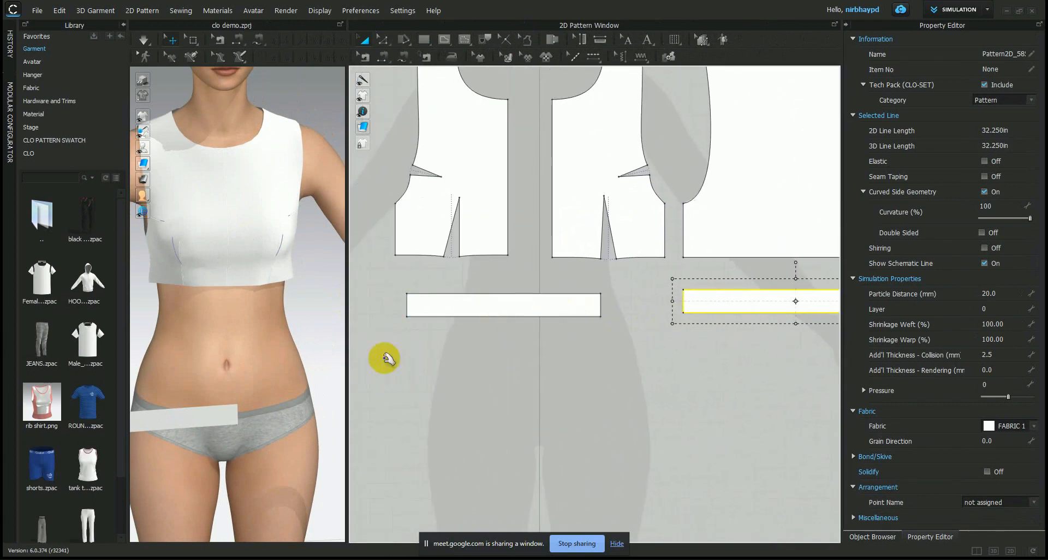
{"action": "middle_click_drag", "start_coordinate": [294, 343], "coordinate": [424, 322]}
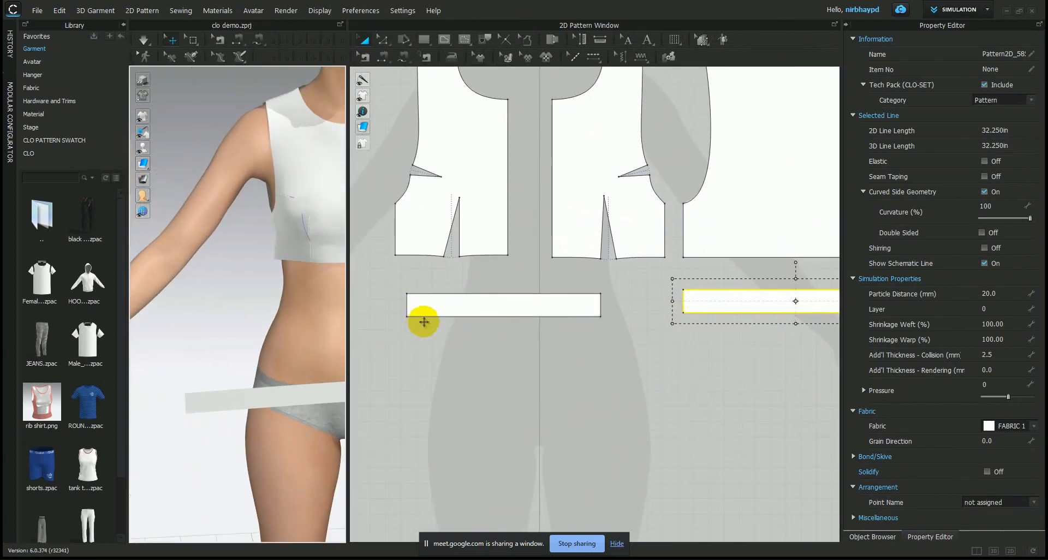
{"action": "left_click", "coordinate": [467, 311]}
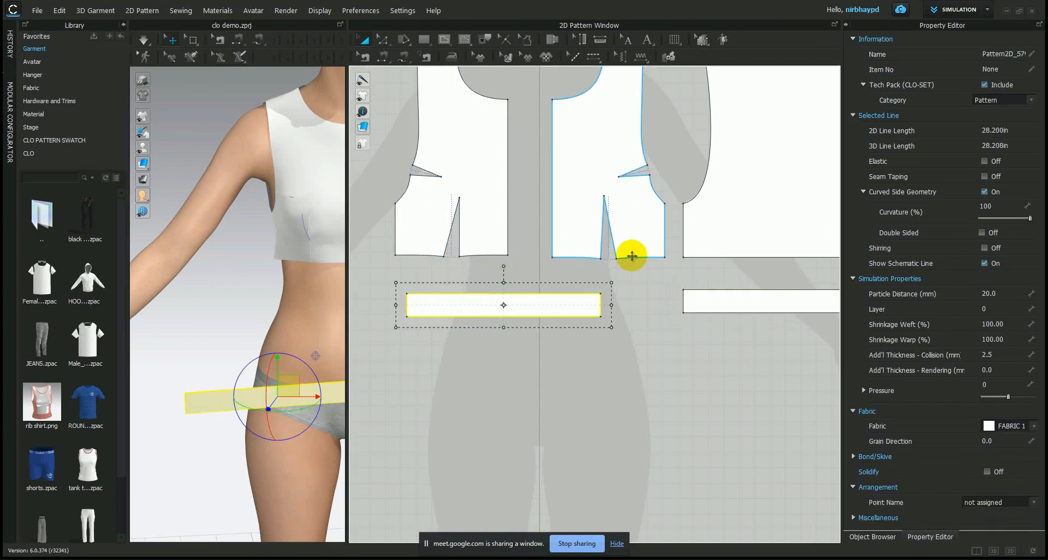
{"action": "left_click", "coordinate": [383, 39]}
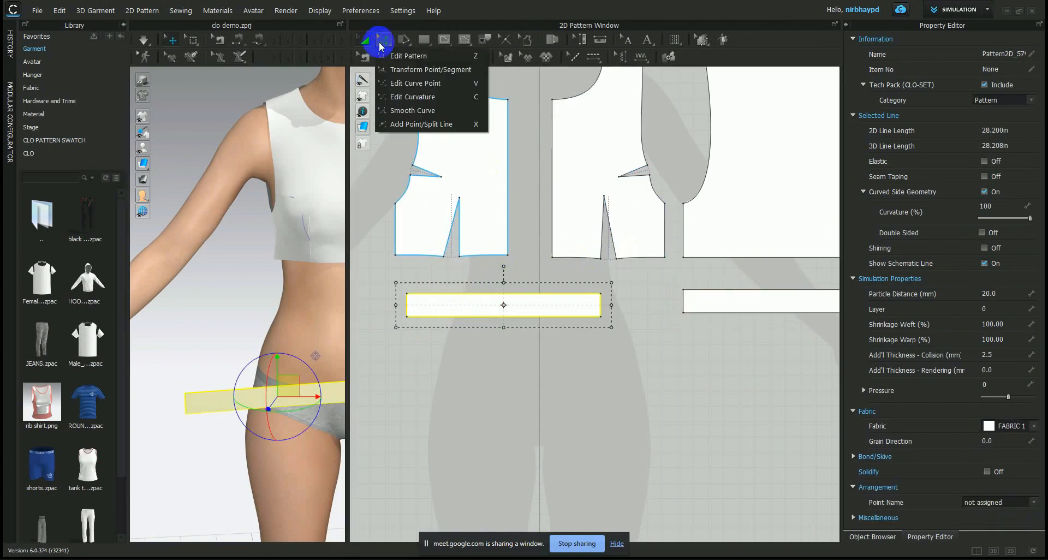
{"action": "left_click", "coordinate": [494, 375]}
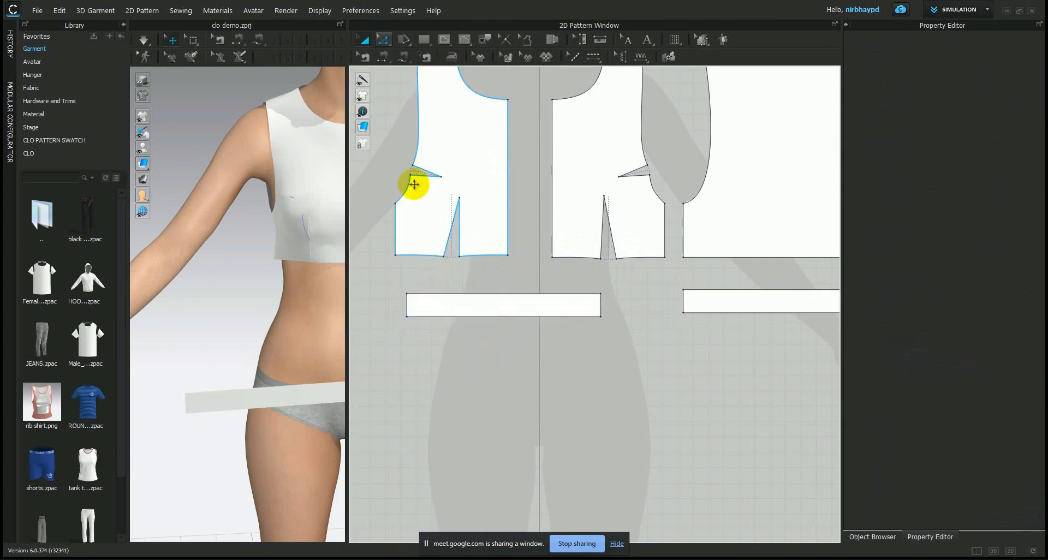
{"action": "left_click", "coordinate": [383, 56]}
{"action": "left_click", "coordinate": [478, 295]}
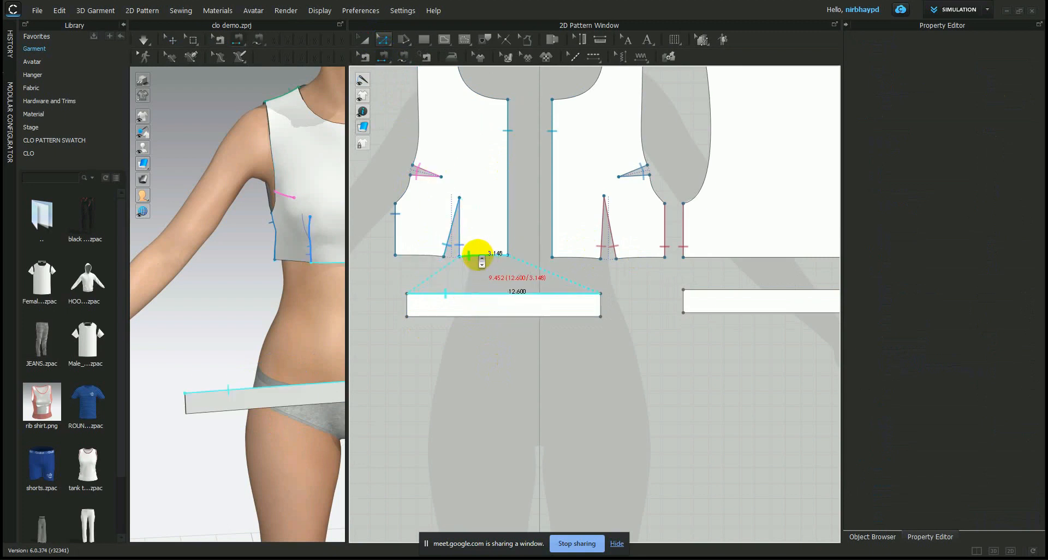
{"action": "scroll", "coordinate": [470, 254], "scroll_direction": "up", "scroll_amount": 4}
{"action": "scroll", "coordinate": [468, 254], "scroll_direction": "down", "scroll_amount": 2}
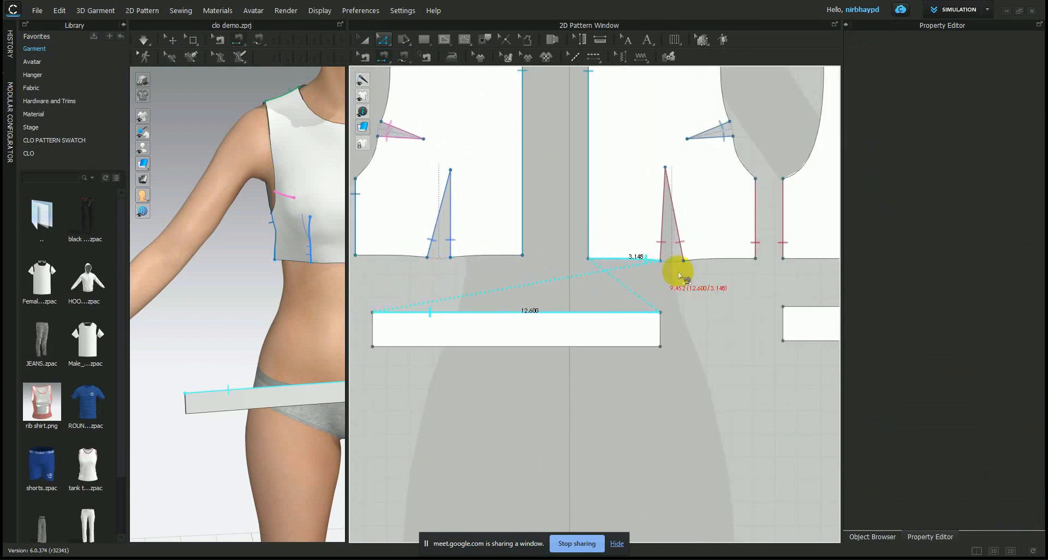
{"action": "key", "text": "Escape"}
Step: Divide the front band's upper edge into 4 equal segments using Uniform Split
{"action": "left_click_drag", "start_coordinate": [385, 40], "coordinate": [425, 69]}
{"action": "left_click", "coordinate": [504, 311]}
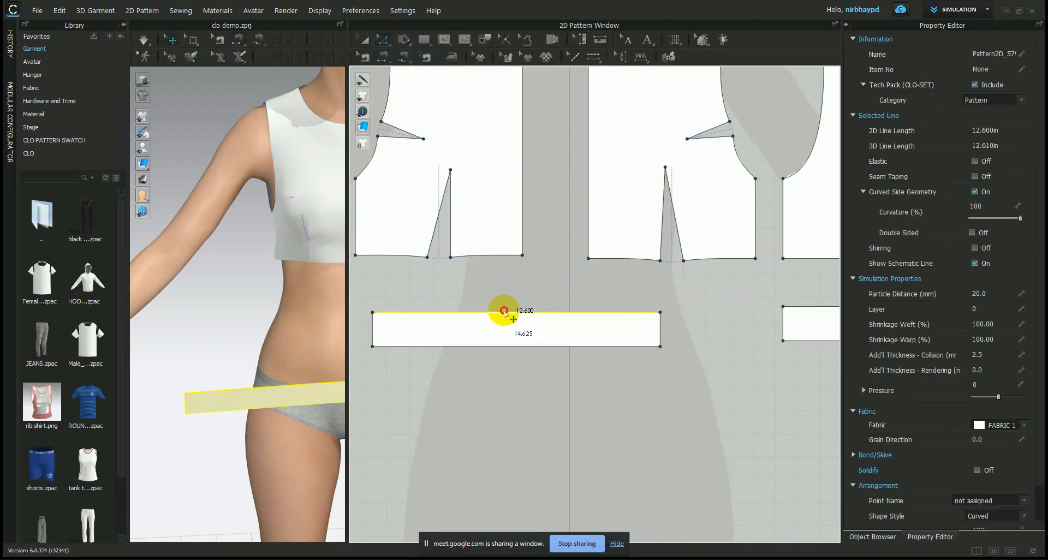
{"action": "right_click", "coordinate": [504, 312]}
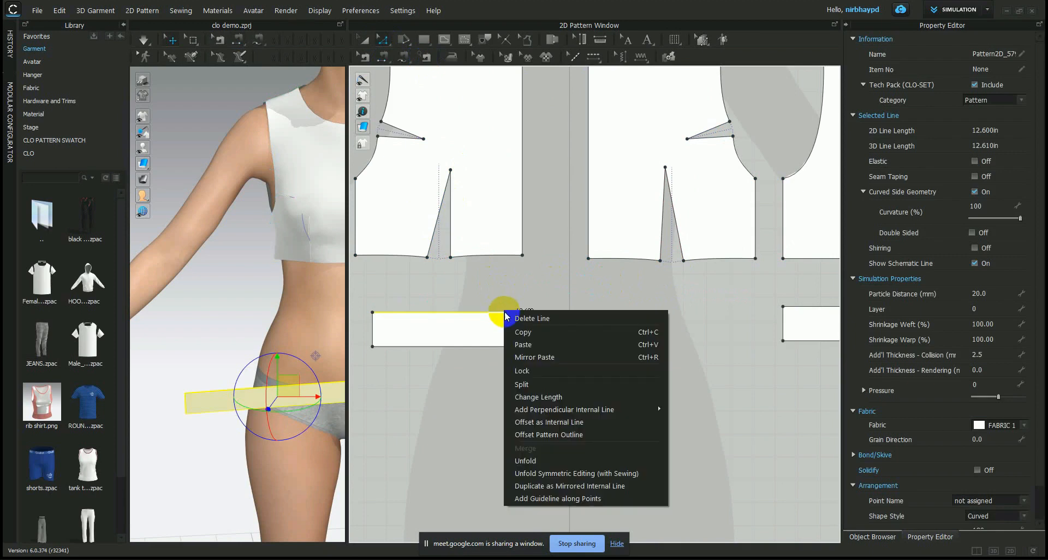
{"action": "left_click", "coordinate": [542, 383]}
{"action": "left_click_drag", "start_coordinate": [496, 145], "coordinate": [716, 154]}
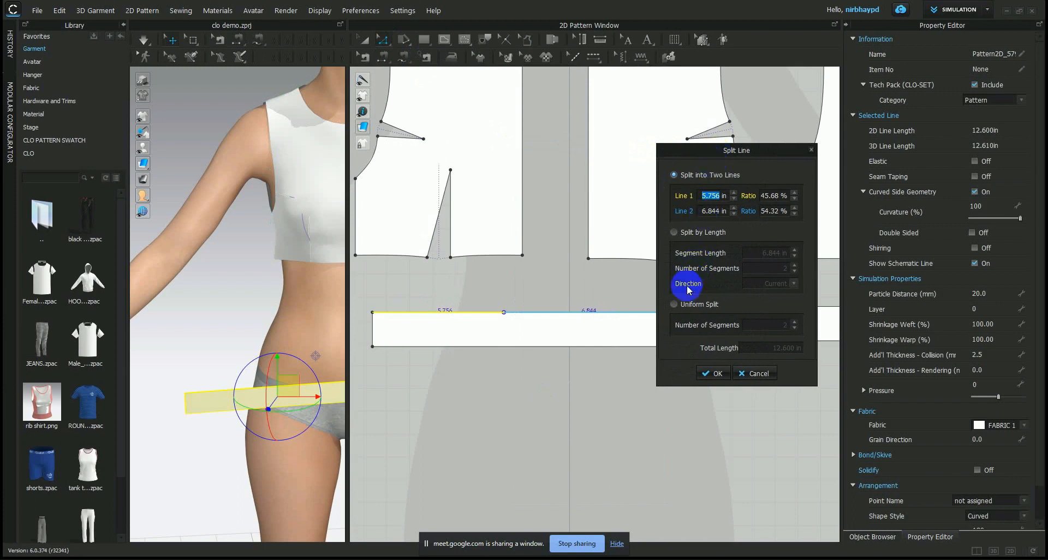
{"action": "left_click", "coordinate": [693, 303]}
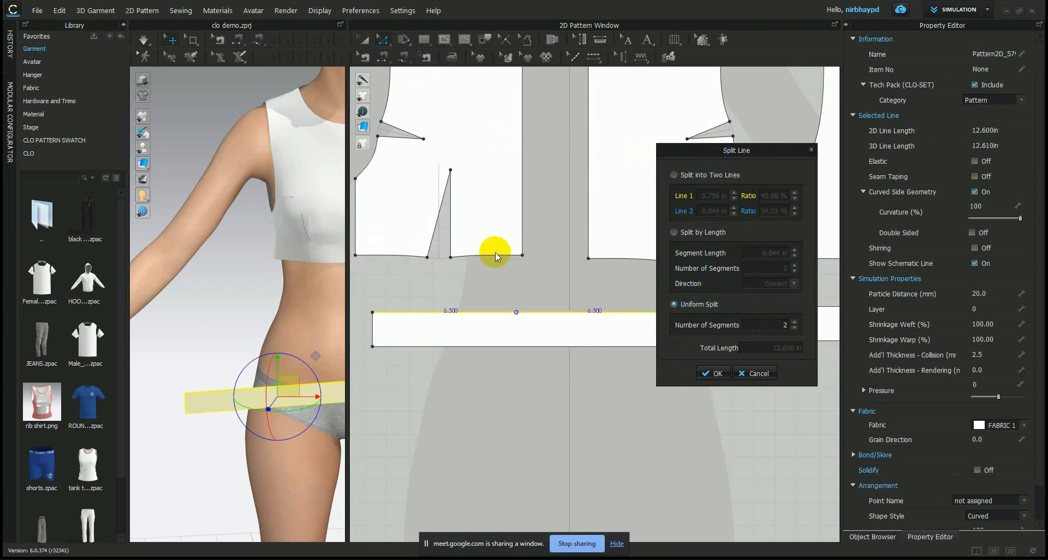
{"action": "left_click", "coordinate": [778, 321]}
{"action": "left_click", "coordinate": [711, 205]}
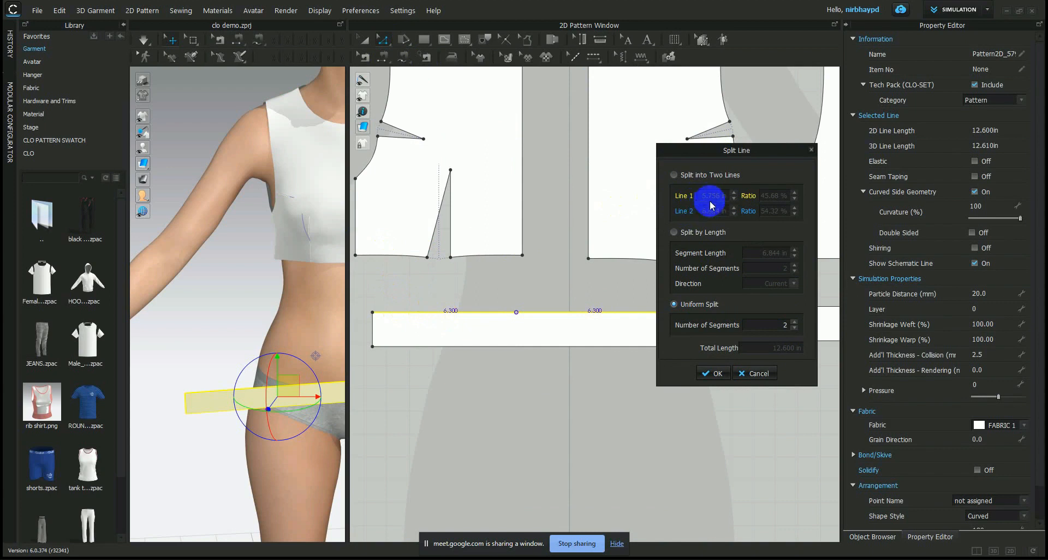
{"action": "left_click", "coordinate": [794, 322]}
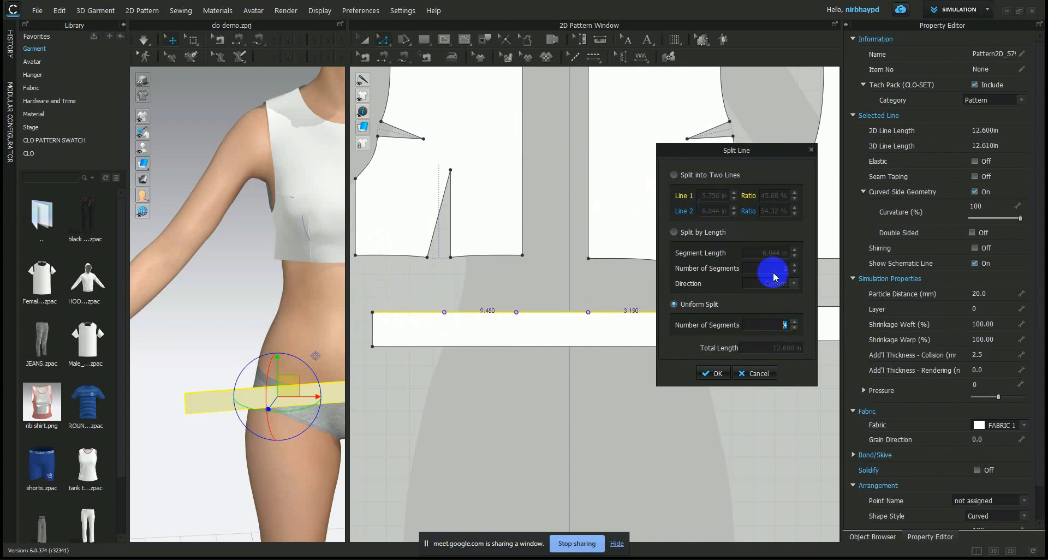
{"action": "left_click_drag", "start_coordinate": [729, 151], "coordinate": [690, 346]}
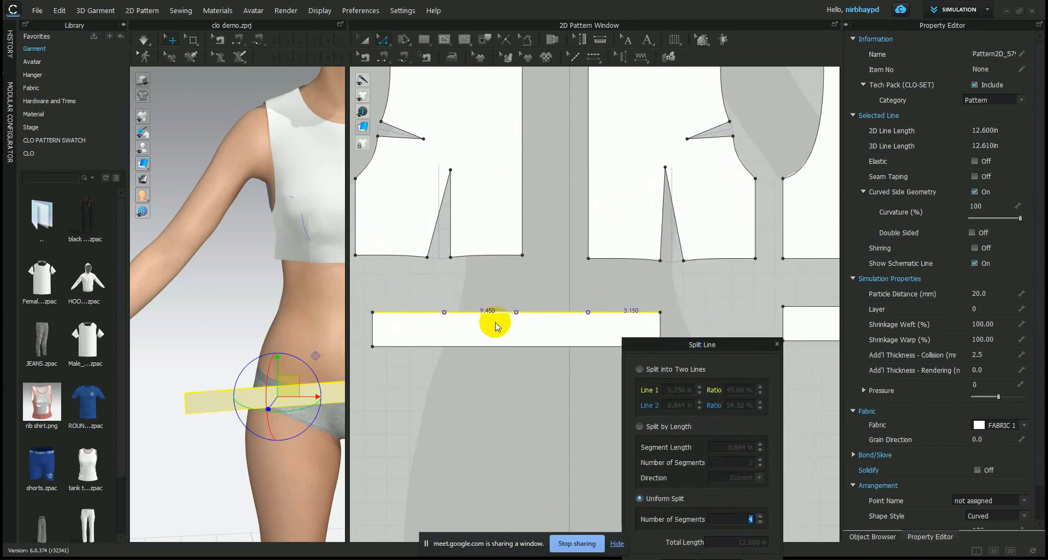
{"action": "left_click_drag", "start_coordinate": [686, 346], "coordinate": [674, 151]}
{"action": "left_click", "coordinate": [667, 373]}
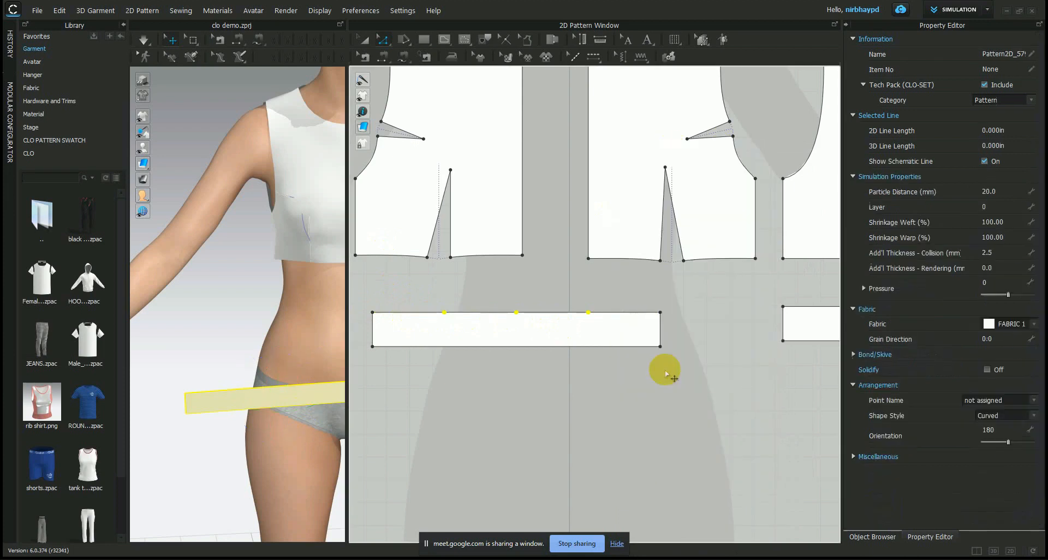
Step: Compare the length of the front band's first upper segment with the front piece's outer hem segment
{"action": "left_click", "coordinate": [569, 379]}
{"action": "left_click", "coordinate": [419, 313]}
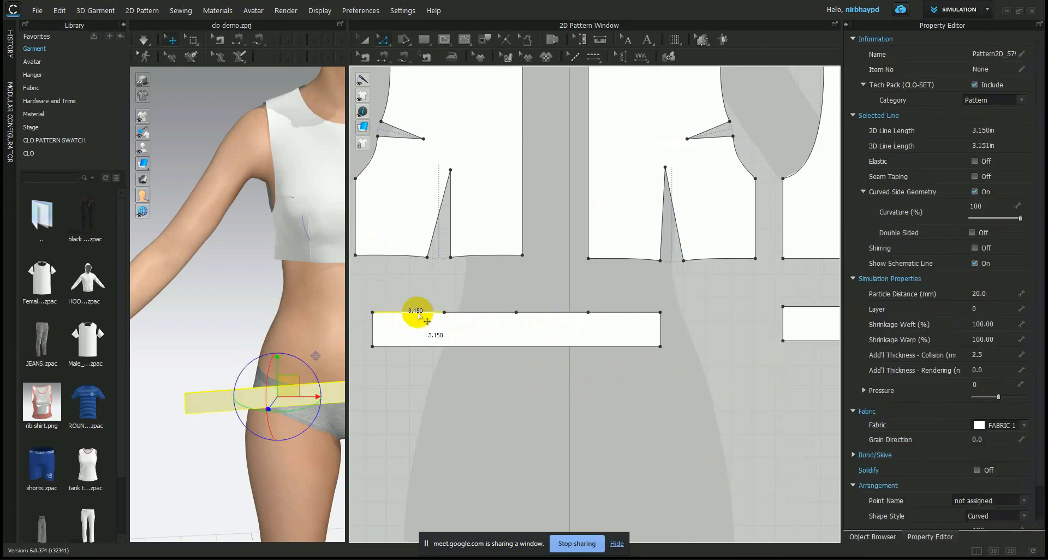
{"action": "left_click", "coordinate": [396, 257]}
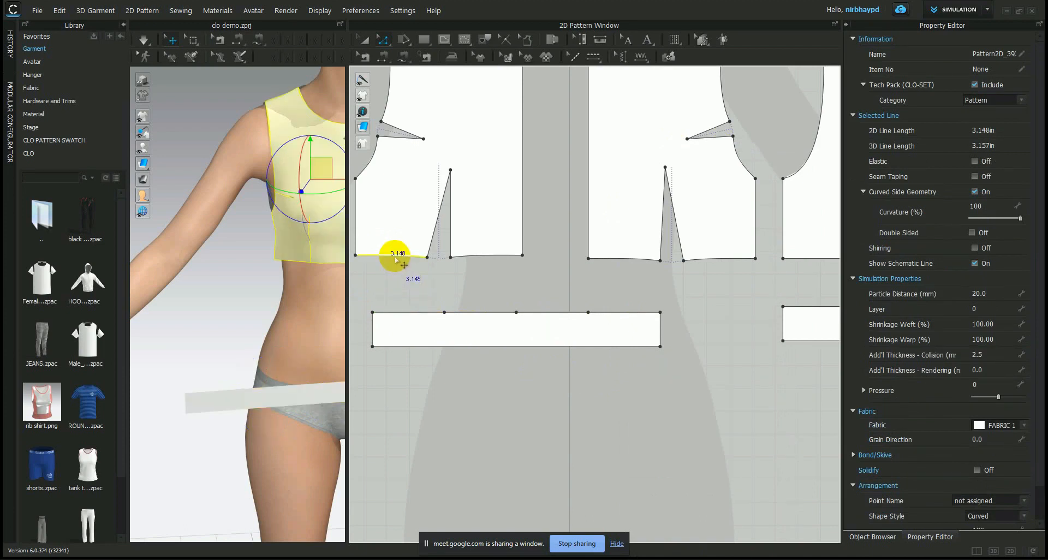
{"action": "left_click", "coordinate": [425, 286]}
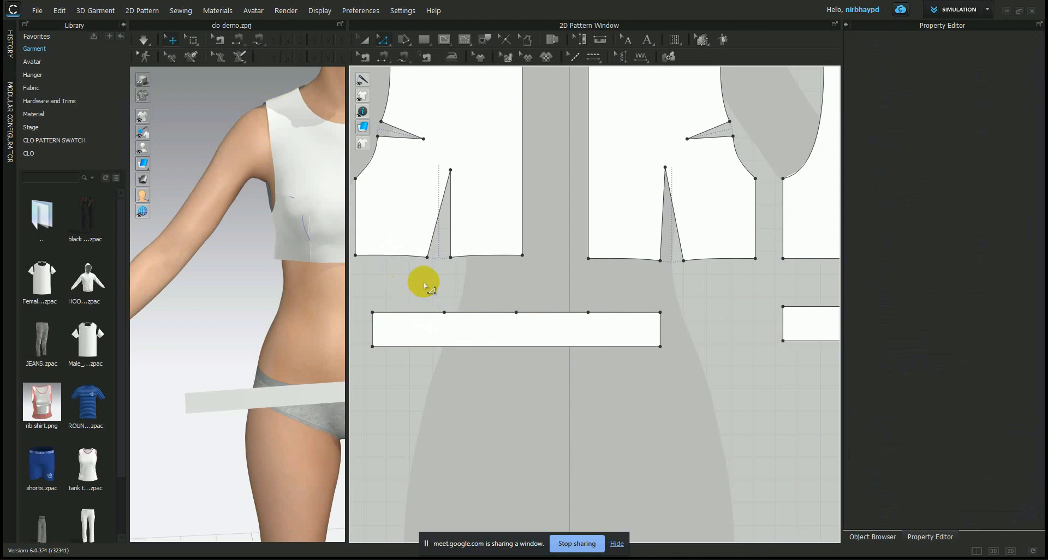
{"action": "scroll", "coordinate": [426, 286], "scroll_direction": "up", "scroll_amount": 2}
{"action": "scroll", "coordinate": [444, 270], "scroll_direction": "down", "scroll_amount": 5}
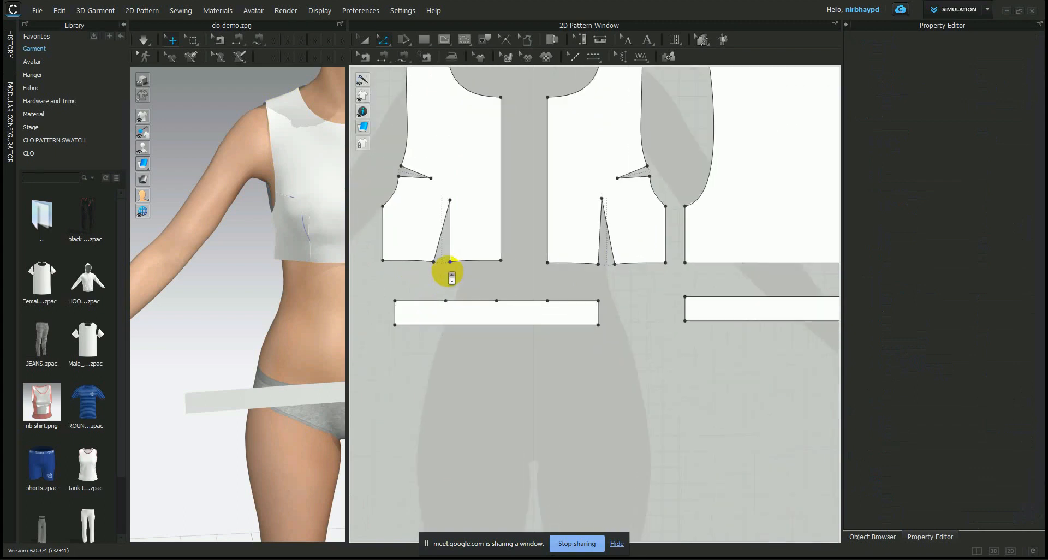
Step: Enlarge the 3D workspace, show the arrangement points and place the front band on the centre-front point just below the top's hem
{"action": "left_click_drag", "start_coordinate": [352, 292], "coordinate": [687, 314]}
{"action": "middle_click_drag", "start_coordinate": [551, 304], "coordinate": [395, 270]}
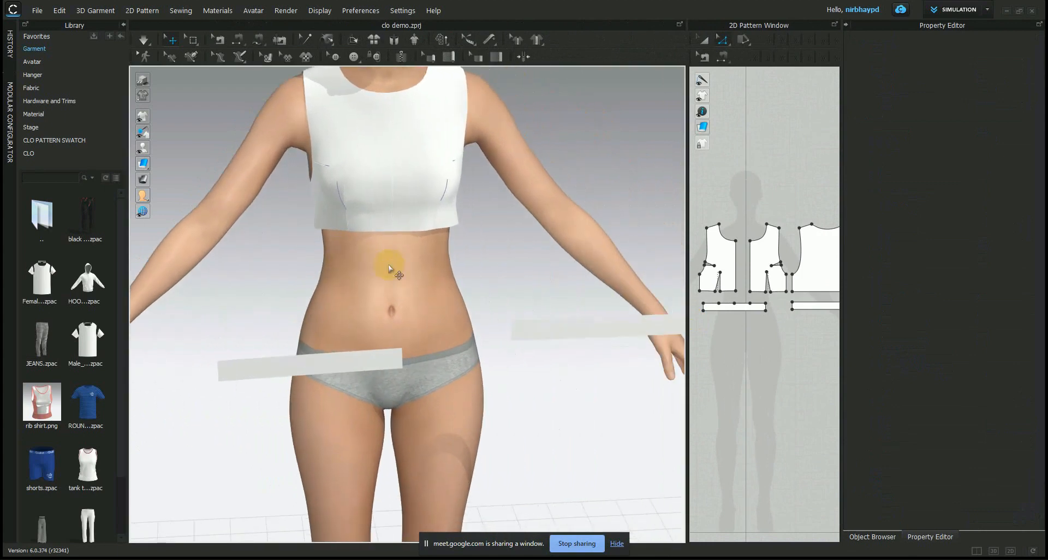
{"action": "mouse_move", "coordinate": [145, 146]}
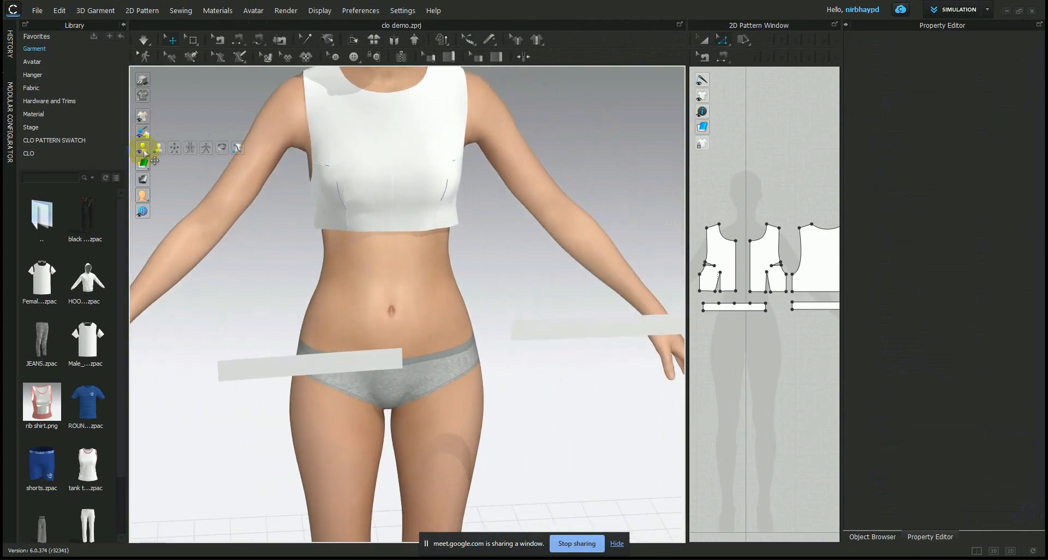
{"action": "left_click", "coordinate": [174, 152]}
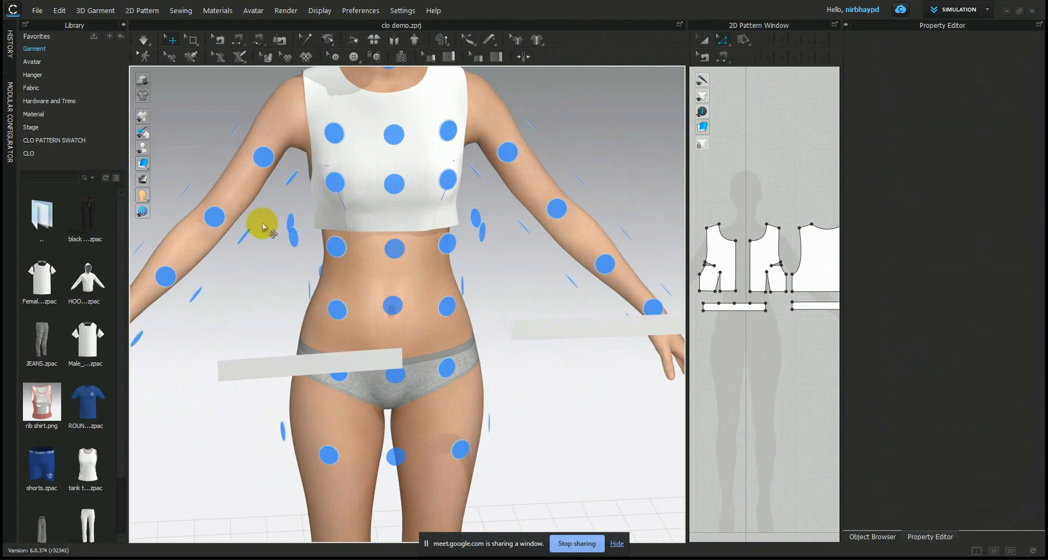
{"action": "left_click", "coordinate": [302, 363]}
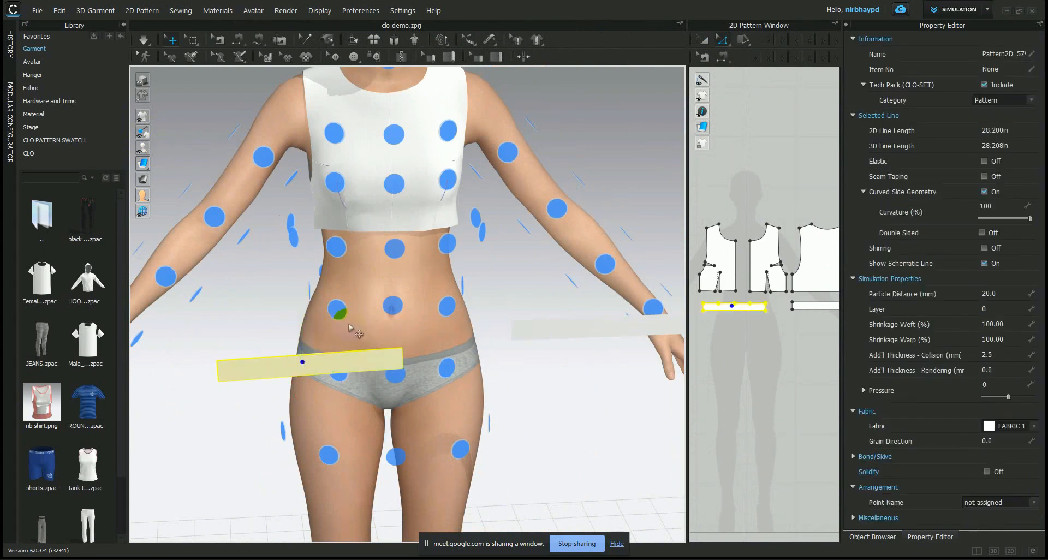
{"action": "left_click", "coordinate": [392, 257]}
Step: Place the back band on the Body_Back_Center_3 arrangement point and lower it below the top's back hem
{"action": "right_click_drag", "start_coordinate": [262, 282], "coordinate": [480, 264]}
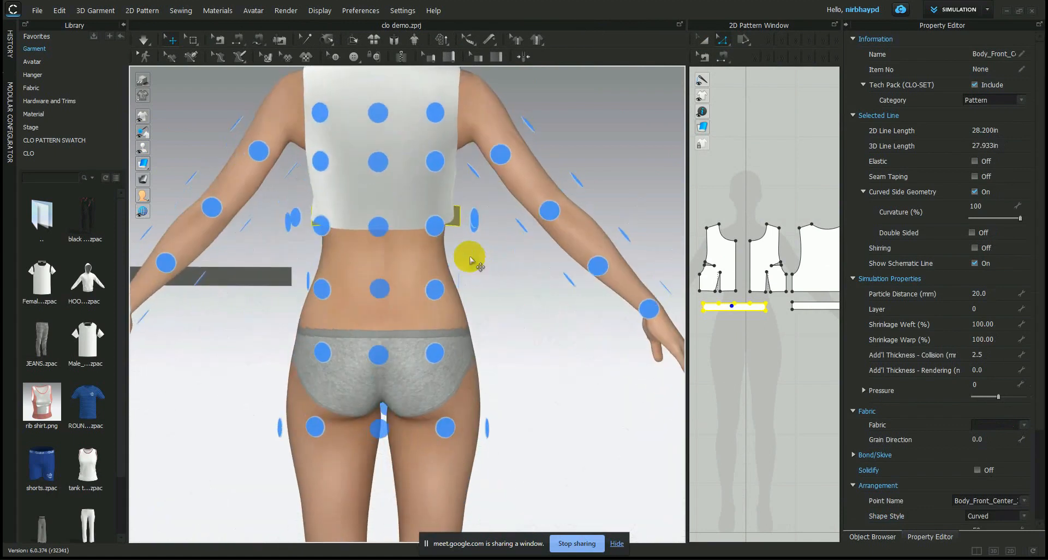
{"action": "left_click", "coordinate": [285, 274]}
{"action": "left_click", "coordinate": [378, 226]}
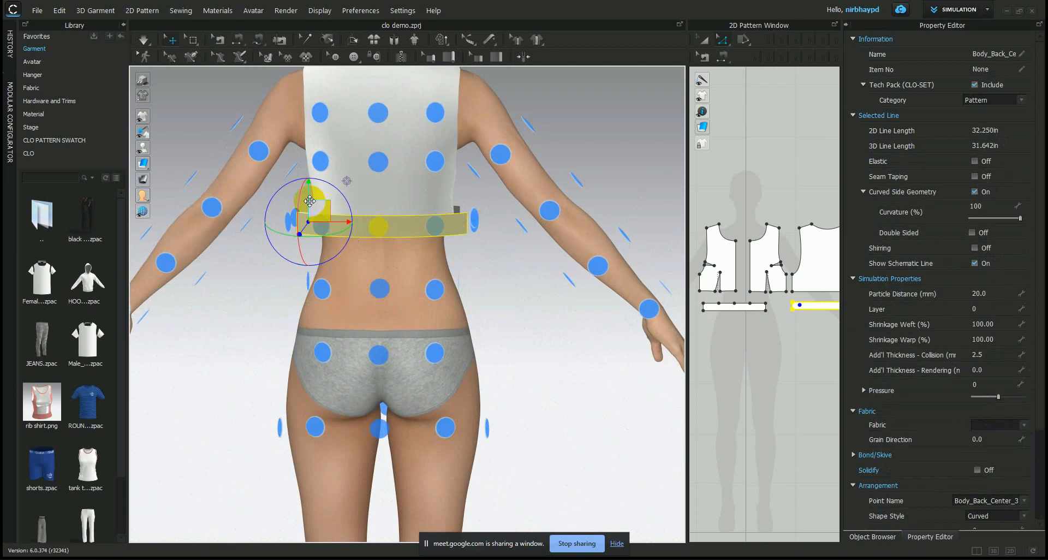
{"action": "left_click_drag", "start_coordinate": [309, 196], "coordinate": [310, 217]}
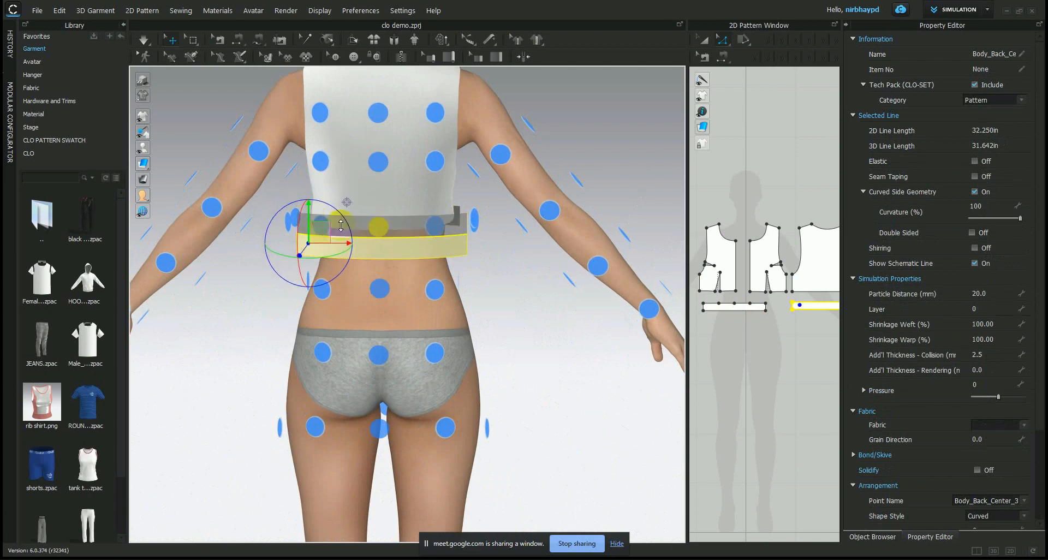
Step: Lower the front band in 3D to just below the front hem, level with the back band, and hide the arrangement points
{"action": "right_click_drag", "start_coordinate": [499, 280], "coordinate": [277, 281]}
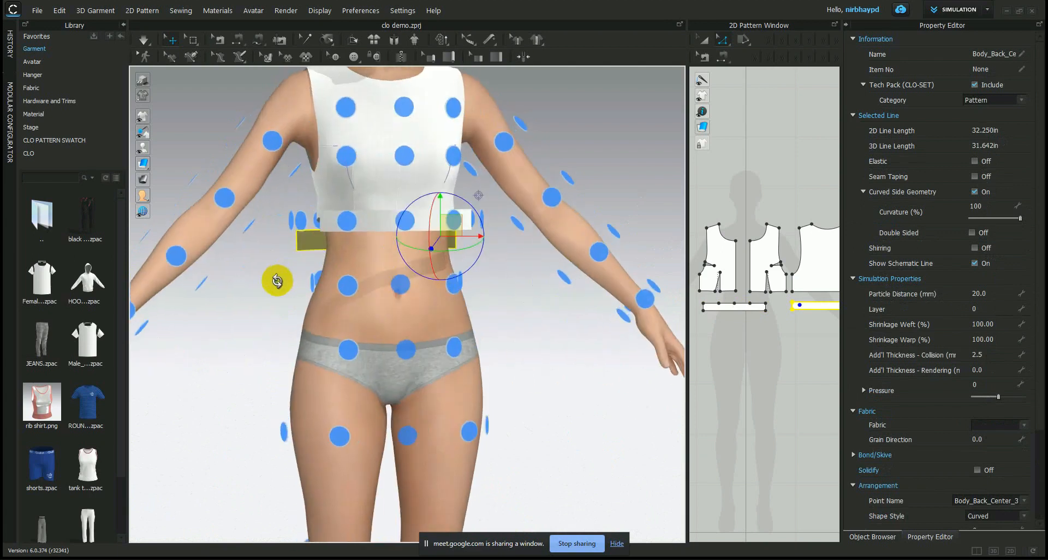
{"action": "left_click", "coordinate": [405, 221]}
{"action": "left_click_drag", "start_coordinate": [416, 197], "coordinate": [417, 221]}
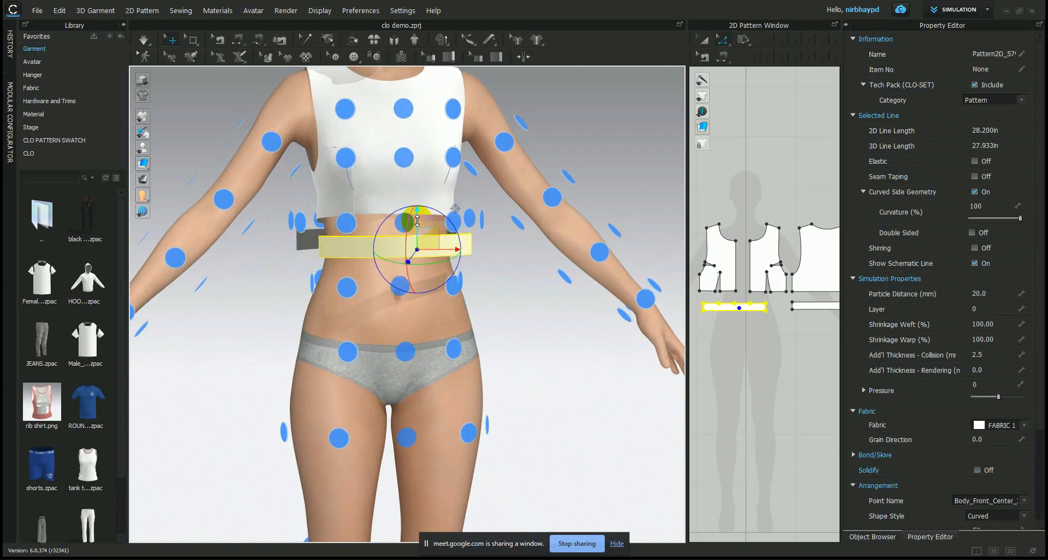
{"action": "left_click", "coordinate": [163, 153]}
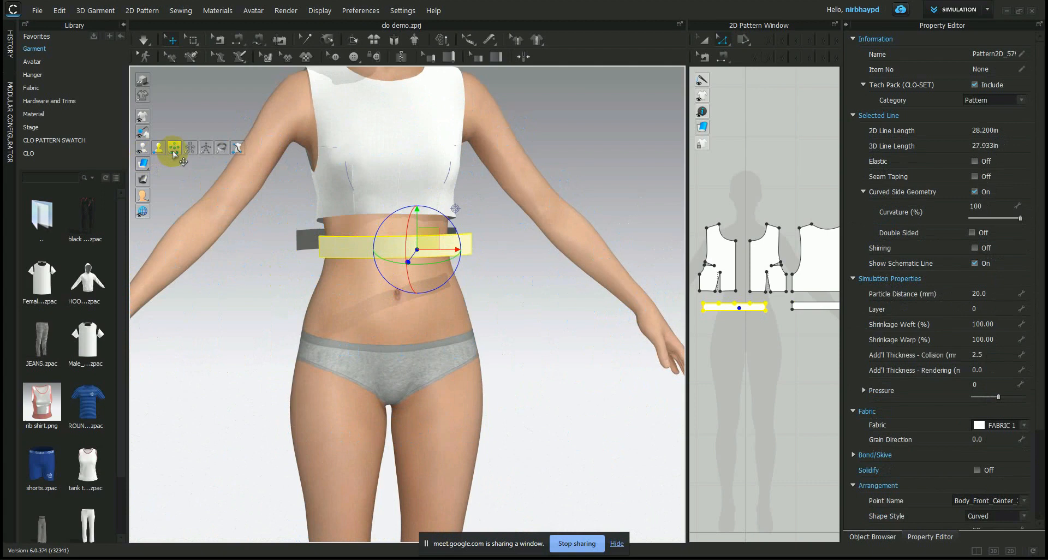
Step: Widen the 2D workspace and use Segment Sewing to join the avatar's right outer front hem segment to the front band's first upper segment
{"action": "scroll", "coordinate": [270, 251], "scroll_direction": "up", "scroll_amount": 5}
{"action": "right_click_drag", "start_coordinate": [285, 229], "coordinate": [306, 271]}
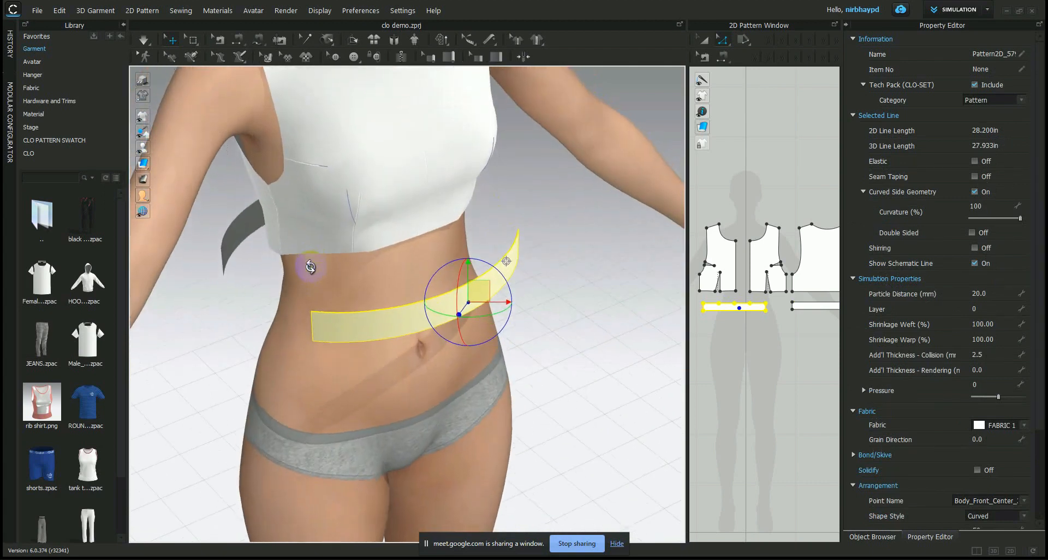
{"action": "left_click", "coordinate": [261, 266]}
{"action": "left_click", "coordinate": [702, 61]}
{"action": "left_click_drag", "start_coordinate": [687, 106], "coordinate": [577, 110]}
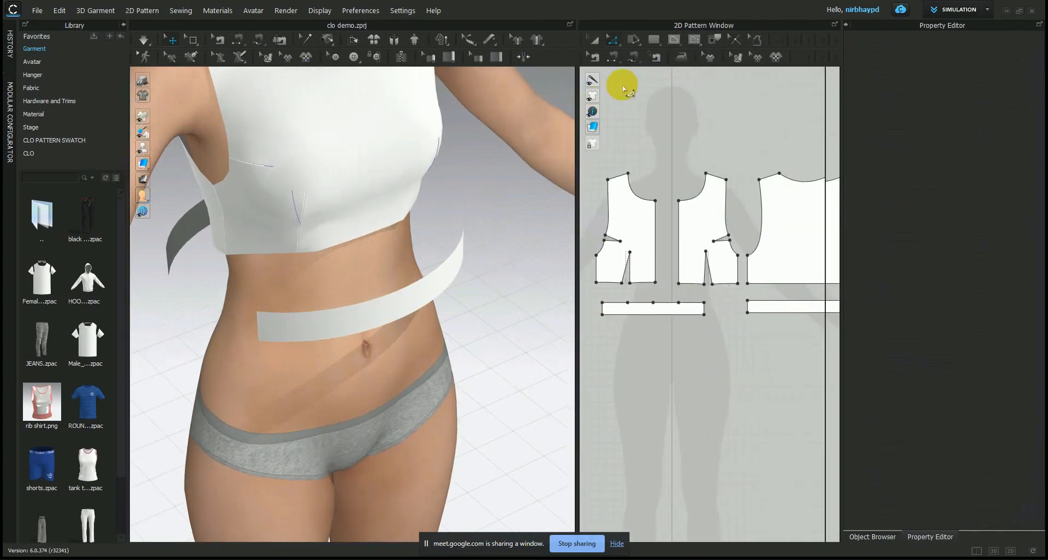
{"action": "left_click", "coordinate": [613, 57]}
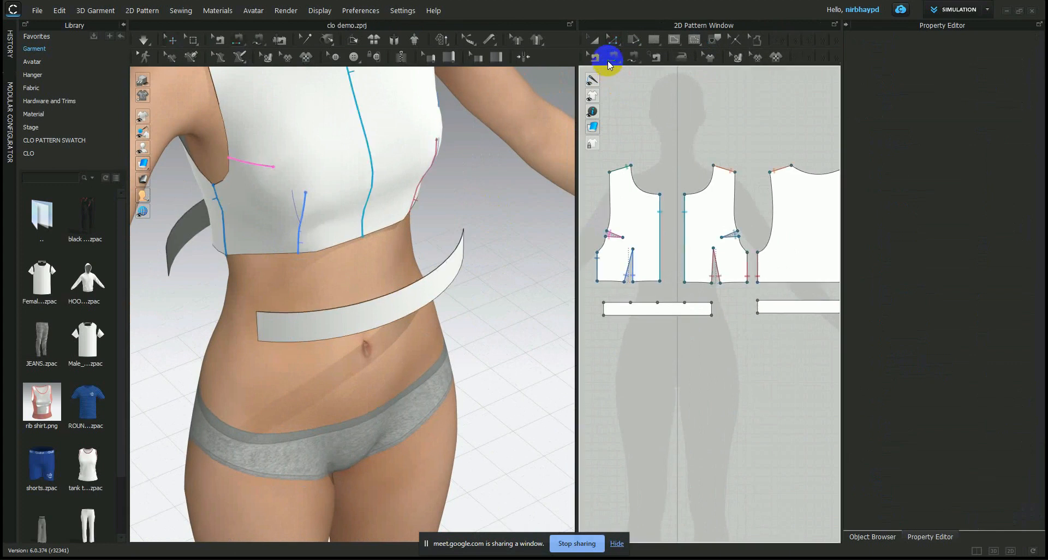
{"action": "left_click", "coordinate": [266, 254]}
{"action": "left_click", "coordinate": [293, 313]}
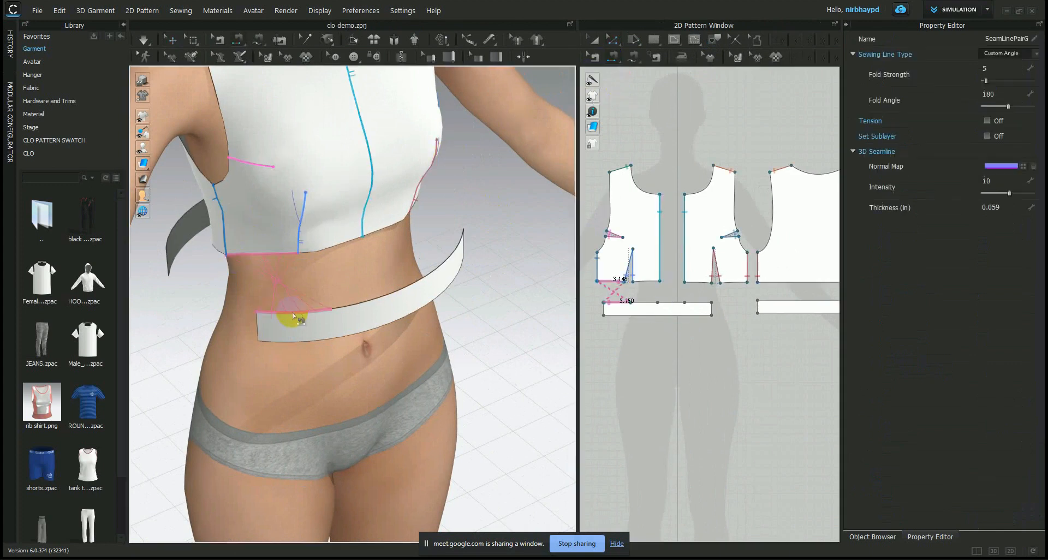
Step: Sew the right front's hem segment between dart and centre front to the band's second segment, reversing the seam direction
{"action": "left_click", "coordinate": [334, 247]}
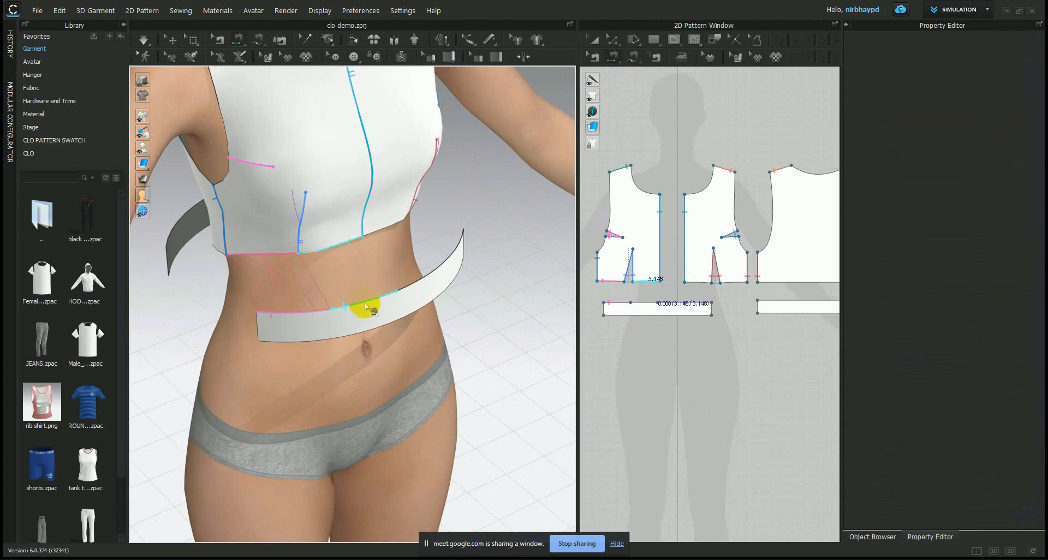
{"action": "left_click", "coordinate": [366, 307]}
{"action": "key", "text": "ctrl+b"}
{"action": "left_click", "coordinate": [429, 280]}
{"action": "right_click_drag", "start_coordinate": [431, 281], "coordinate": [373, 283]}
Step: Sew the left front's two hem segments to the band's third and fourth upper segments, reversing the seam direction where it crosses
{"action": "left_click", "coordinate": [340, 251]}
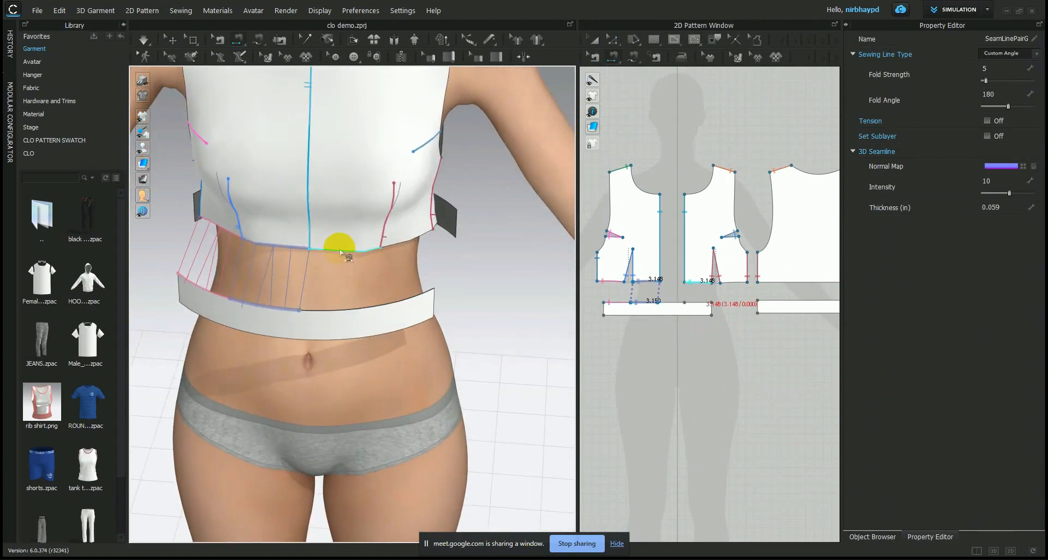
{"action": "left_click", "coordinate": [346, 313]}
{"action": "key", "text": "ctrl+b"}
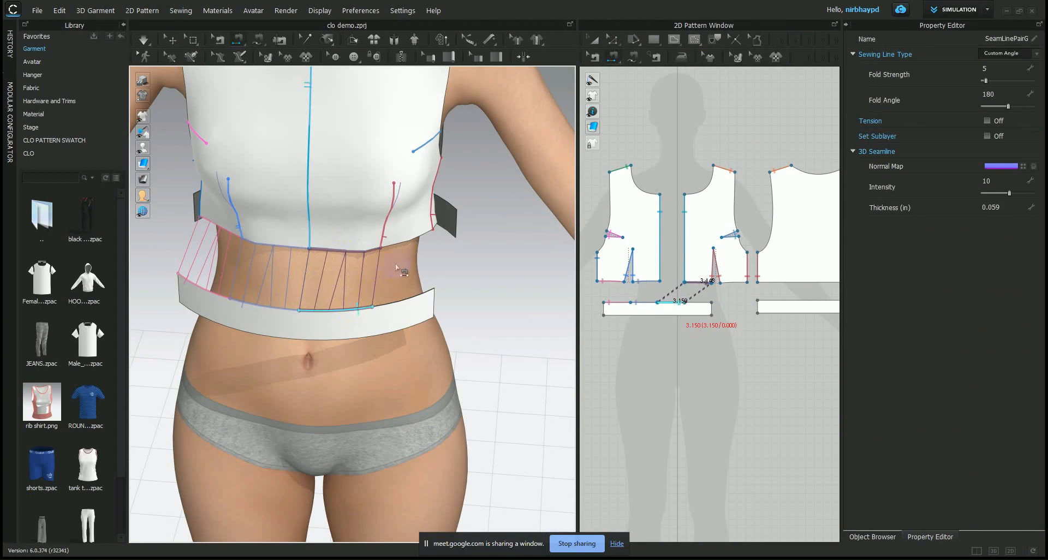
{"action": "left_click", "coordinate": [405, 241]}
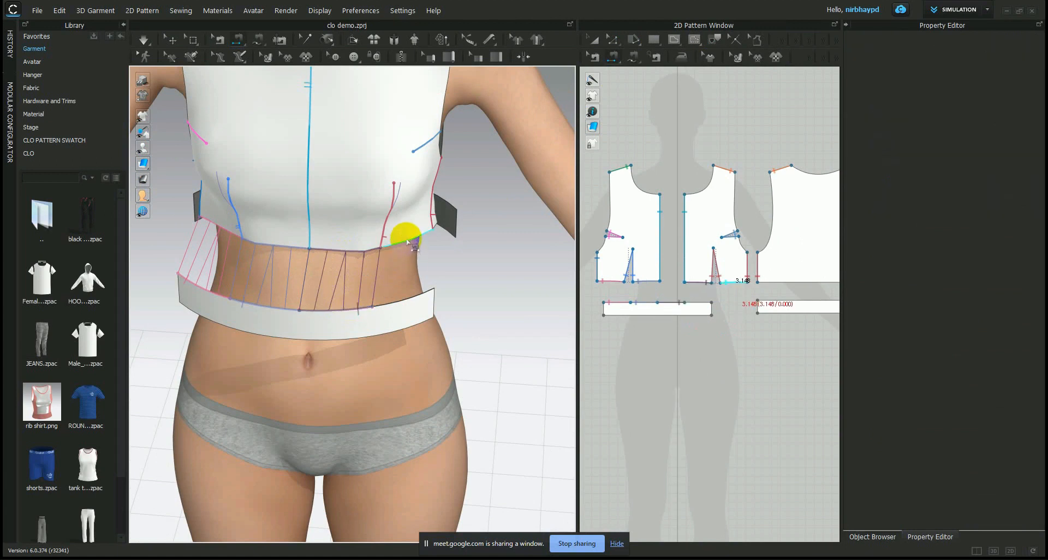
{"action": "left_click", "coordinate": [415, 301]}
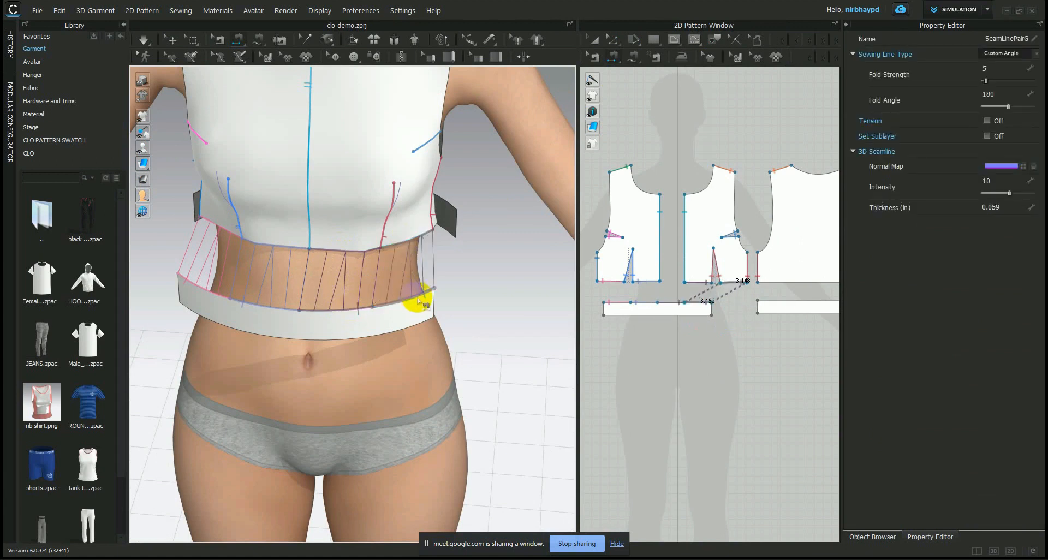
Step: Sew the short ends of the front and back bands together at both sides
{"action": "right_click_drag", "start_coordinate": [470, 290], "coordinate": [416, 250]}
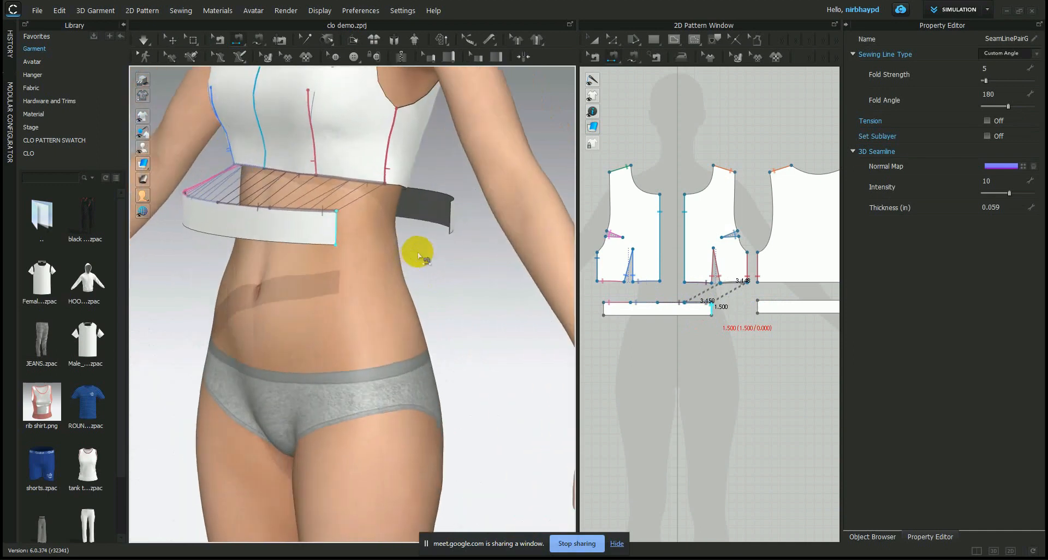
{"action": "left_click", "coordinate": [452, 218]}
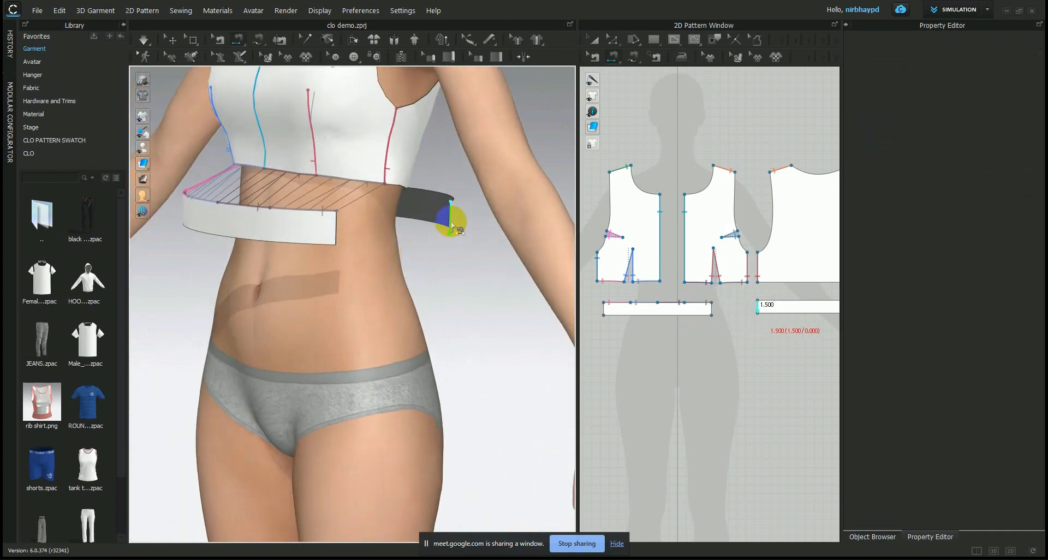
{"action": "left_click", "coordinate": [336, 234]}
{"action": "right_click_drag", "start_coordinate": [244, 283], "coordinate": [485, 286]}
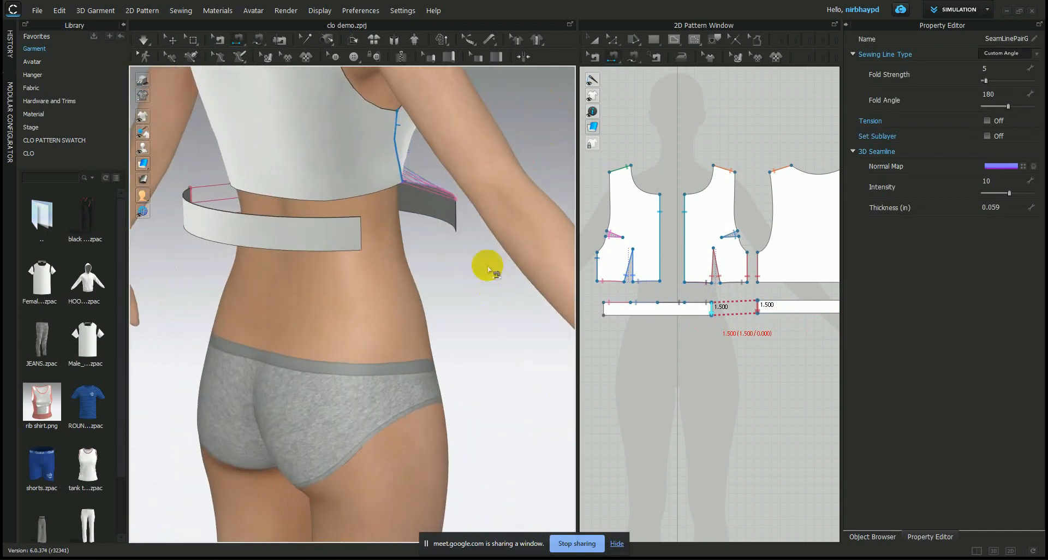
{"action": "left_click", "coordinate": [452, 227]}
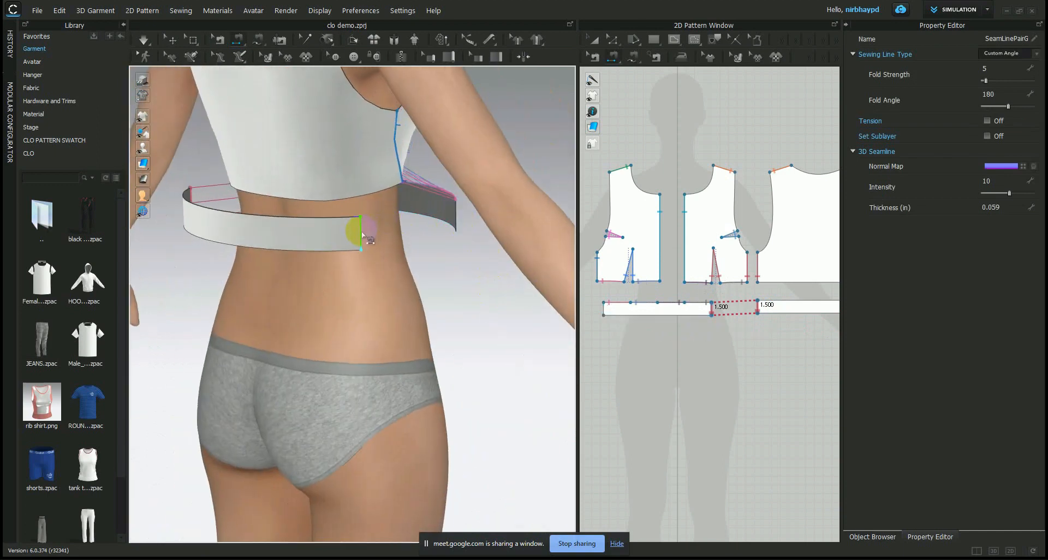
{"action": "left_click", "coordinate": [361, 233]}
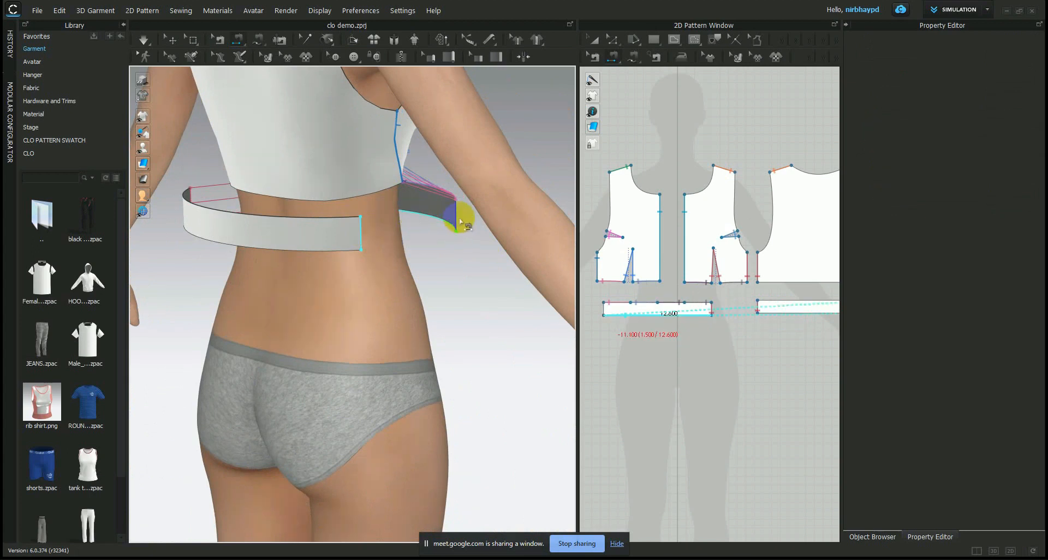
{"action": "left_click", "coordinate": [458, 219]}
Step: Sew the back piece's hem to the upper edge of the back band
{"action": "right_click_drag", "start_coordinate": [310, 289], "coordinate": [375, 308]}
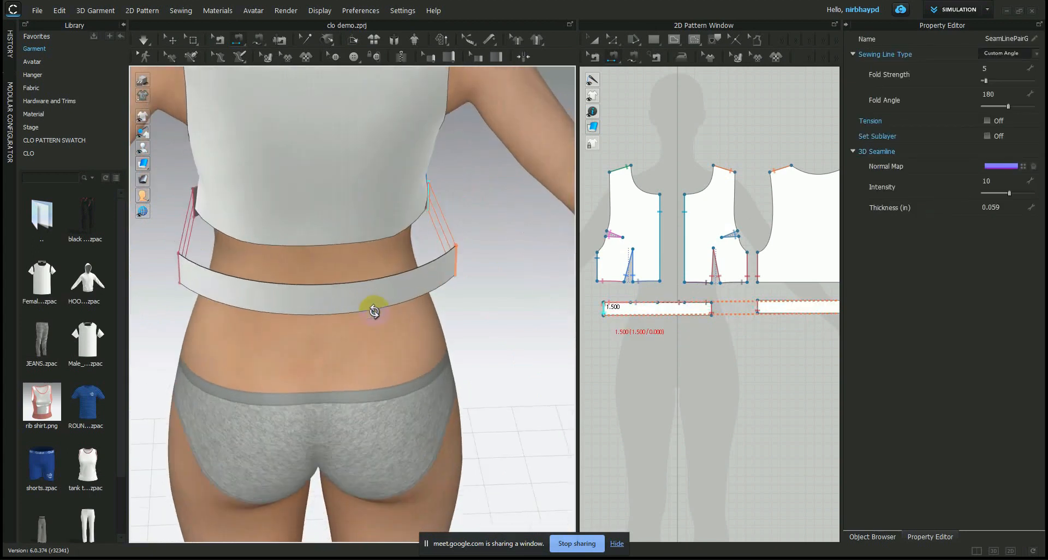
{"action": "left_click", "coordinate": [343, 240]}
{"action": "left_click", "coordinate": [344, 277]}
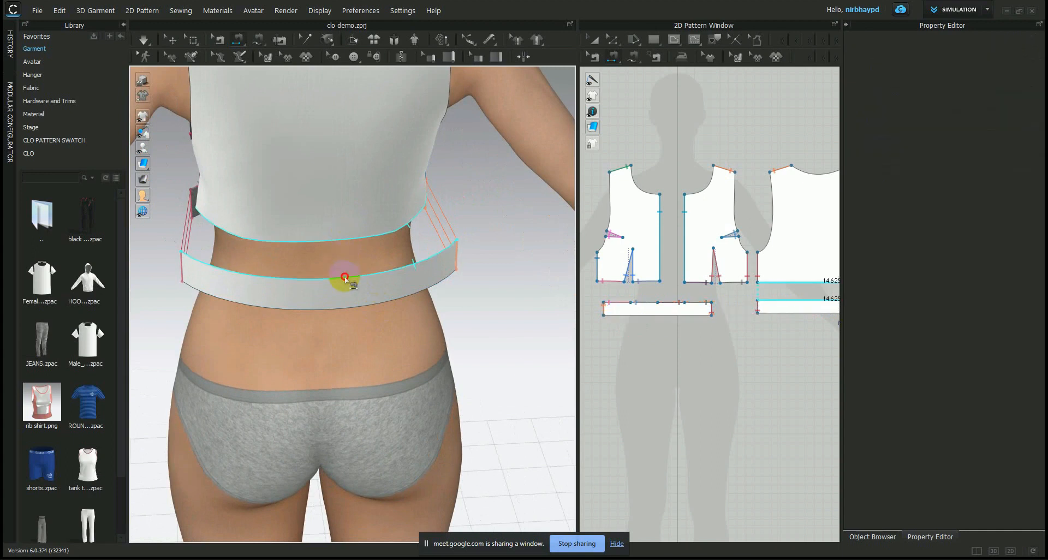
{"action": "left_click", "coordinate": [345, 277]}
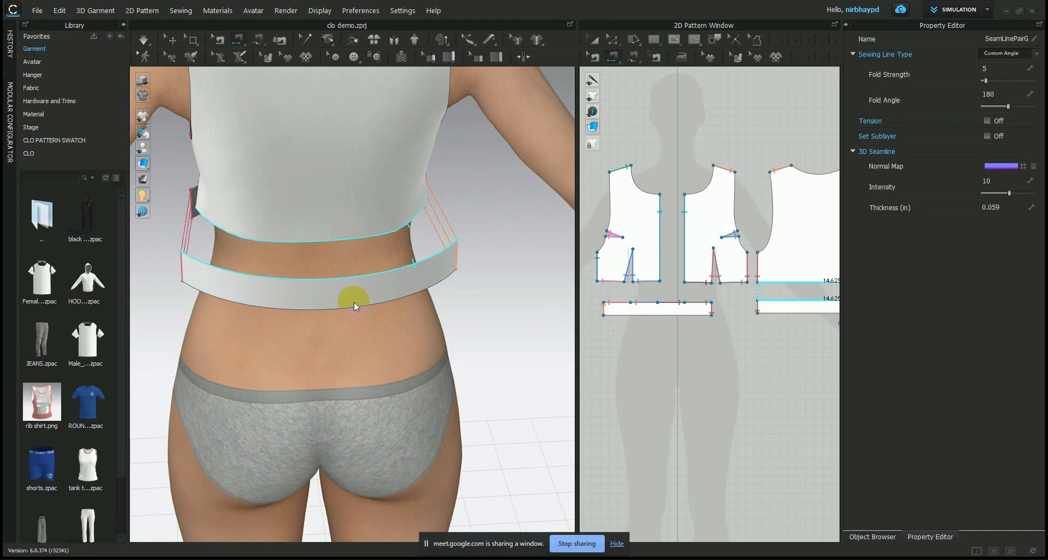
Step: Simulate the garment to draw the sewn hem bands onto the top and inspect the fit from the front
{"action": "scroll", "coordinate": [353, 303], "scroll_direction": "up", "scroll_amount": 1}
{"action": "right_click_drag", "start_coordinate": [274, 307], "coordinate": [521, 285]}
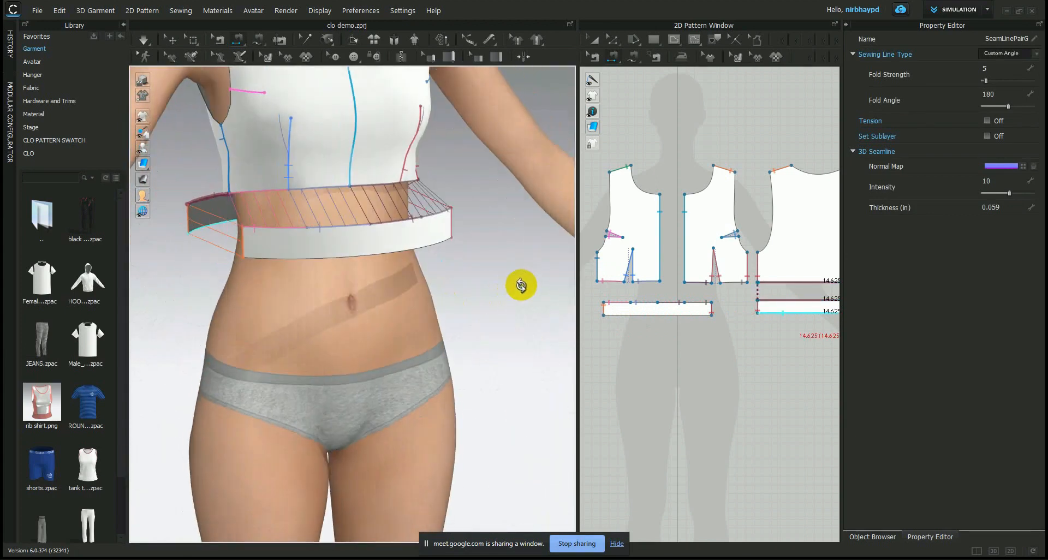
{"action": "key", "text": "space"}
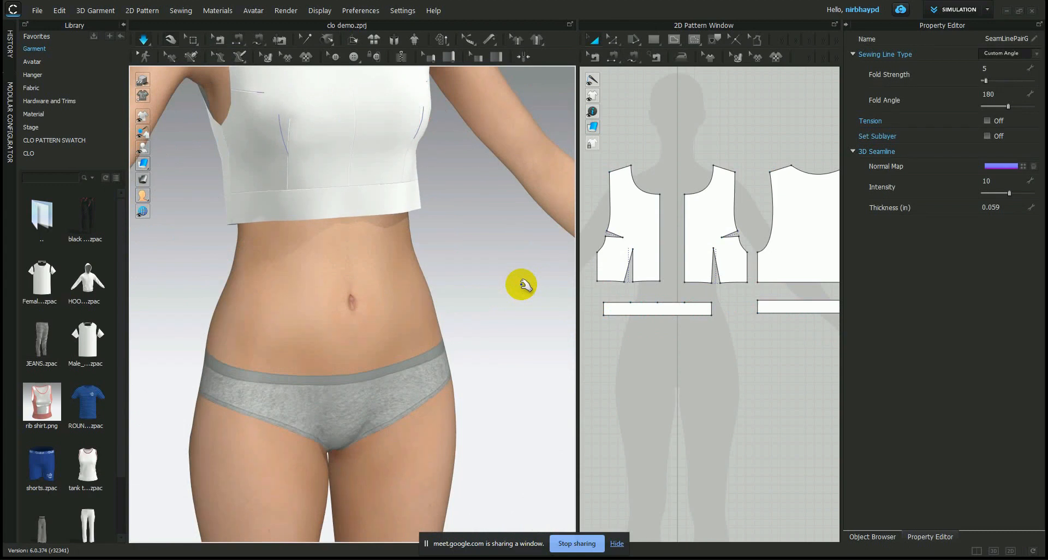
{"action": "scroll", "coordinate": [269, 295], "scroll_direction": "down", "scroll_amount": 2}
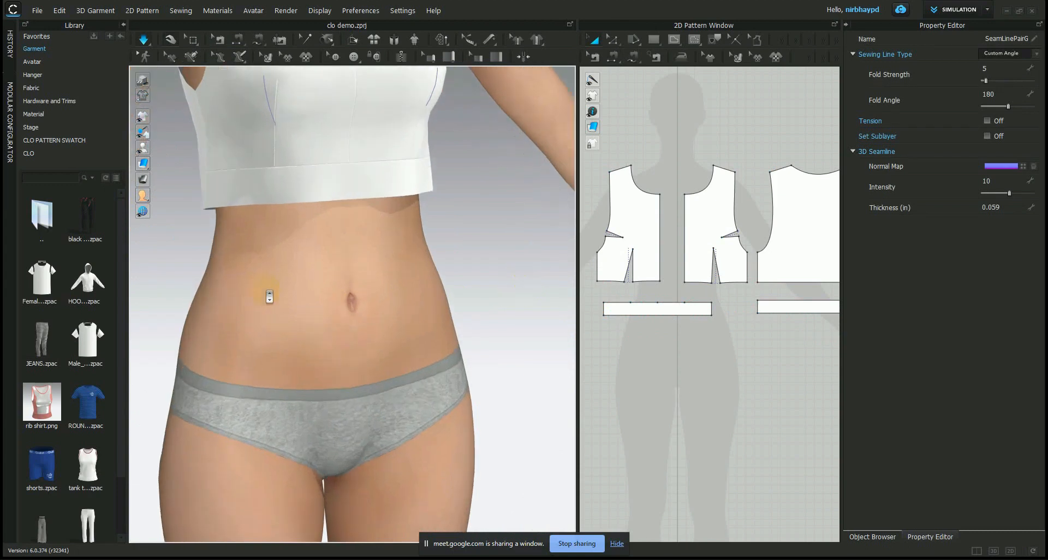
{"action": "mouse_move", "coordinate": [269, 227]}
{"action": "right_mouse_down"}
{"action": "mouse_move", "coordinate": [337, 250]}
{"action": "mouse_move", "coordinate": [430, 235]}
{"action": "mouse_move", "coordinate": [257, 234]}
{"action": "right_mouse_up"}
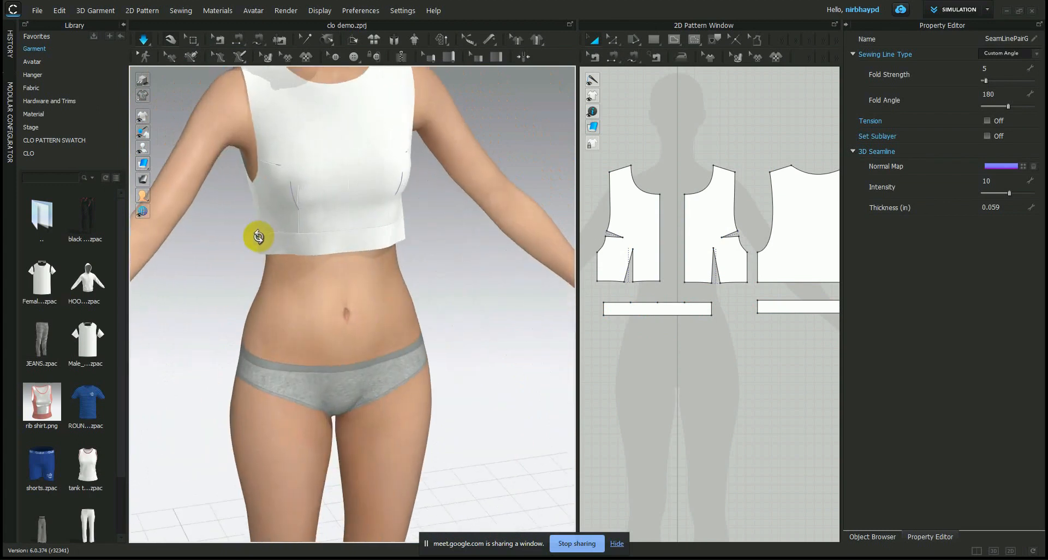
Step: Examine the fit of the top and its sewn hem band on the avatar from the front and at an angle
{"action": "middle_click_drag", "start_coordinate": [341, 189], "coordinate": [339, 276]}
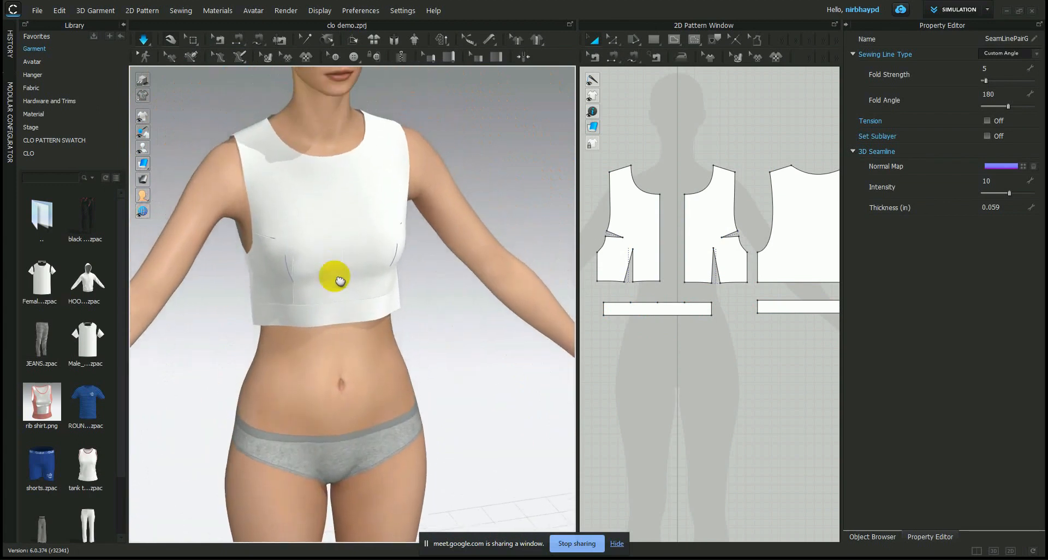
{"action": "scroll", "coordinate": [333, 283], "scroll_direction": "down", "scroll_amount": 1}
{"action": "scroll", "coordinate": [334, 284], "scroll_direction": "up", "scroll_amount": 1}
{"action": "right_click_drag", "start_coordinate": [333, 283], "coordinate": [342, 286]}
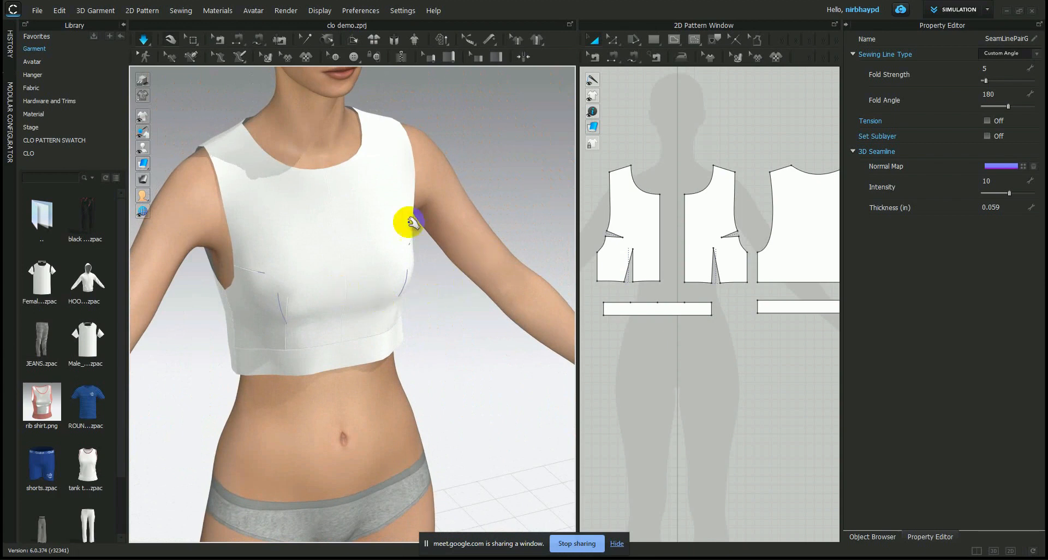
{"action": "scroll", "coordinate": [379, 192], "scroll_direction": "up", "scroll_amount": 2}
{"action": "right_click_drag", "start_coordinate": [435, 281], "coordinate": [418, 266]}
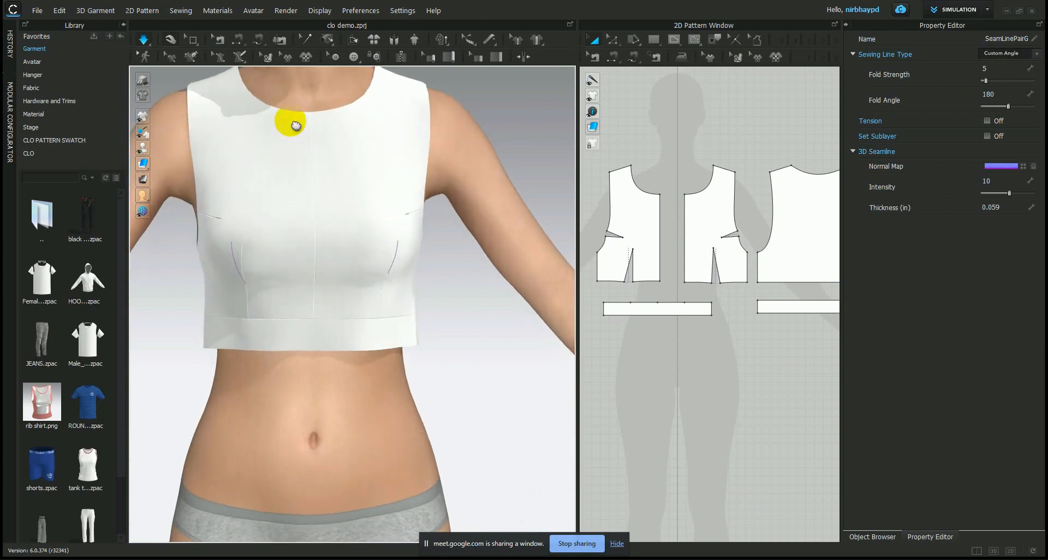
{"action": "middle_click_drag", "start_coordinate": [293, 124], "coordinate": [303, 171]}
{"action": "middle_click_drag", "start_coordinate": [315, 253], "coordinate": [356, 261]}
{"action": "scroll", "coordinate": [335, 234], "scroll_direction": "down", "scroll_amount": 2}
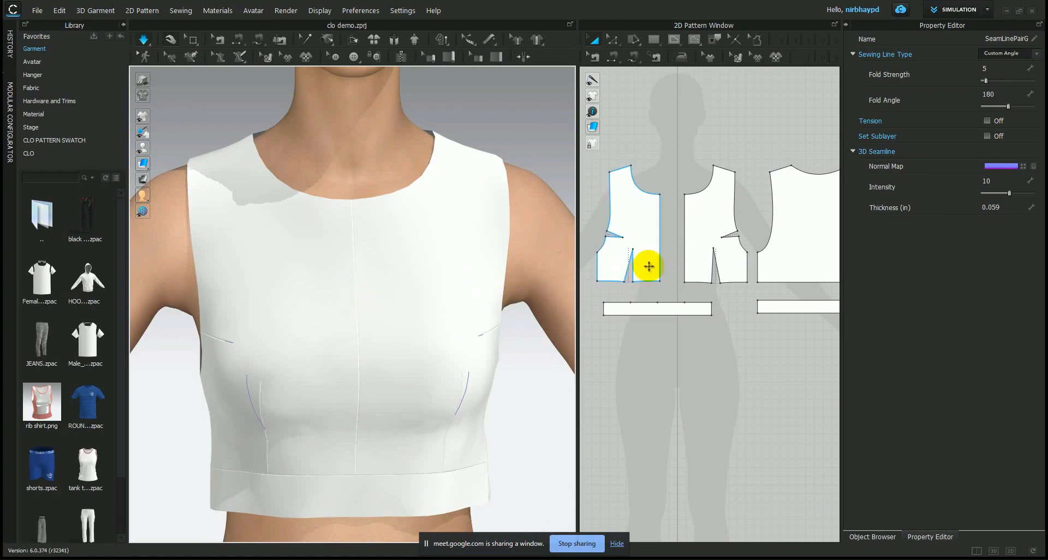
Step: Widen the 2D pattern window and frame both front pieces with the front hem band
{"action": "scroll", "coordinate": [649, 266], "scroll_direction": "up", "scroll_amount": 3}
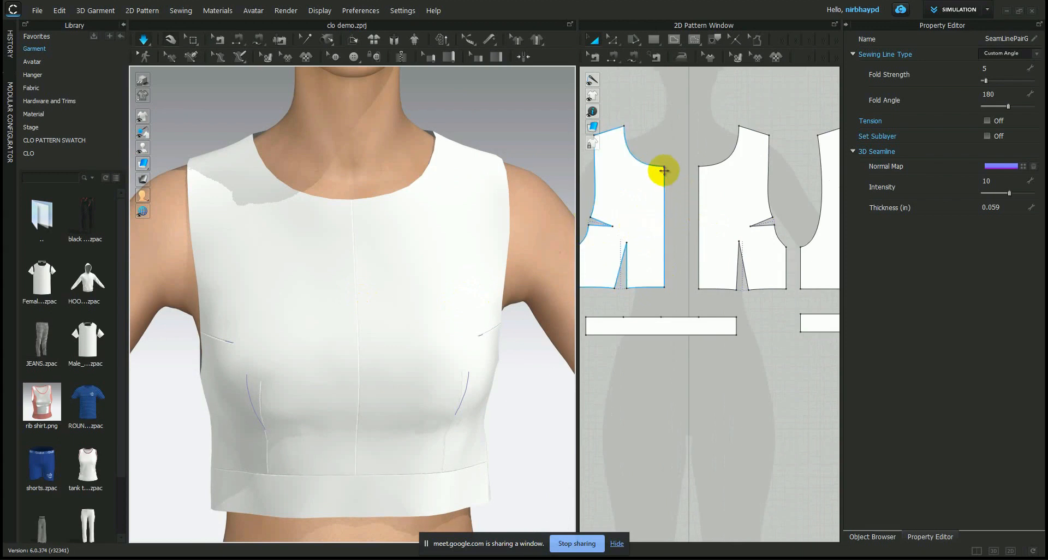
{"action": "scroll", "coordinate": [681, 228], "scroll_direction": "up", "scroll_amount": 3}
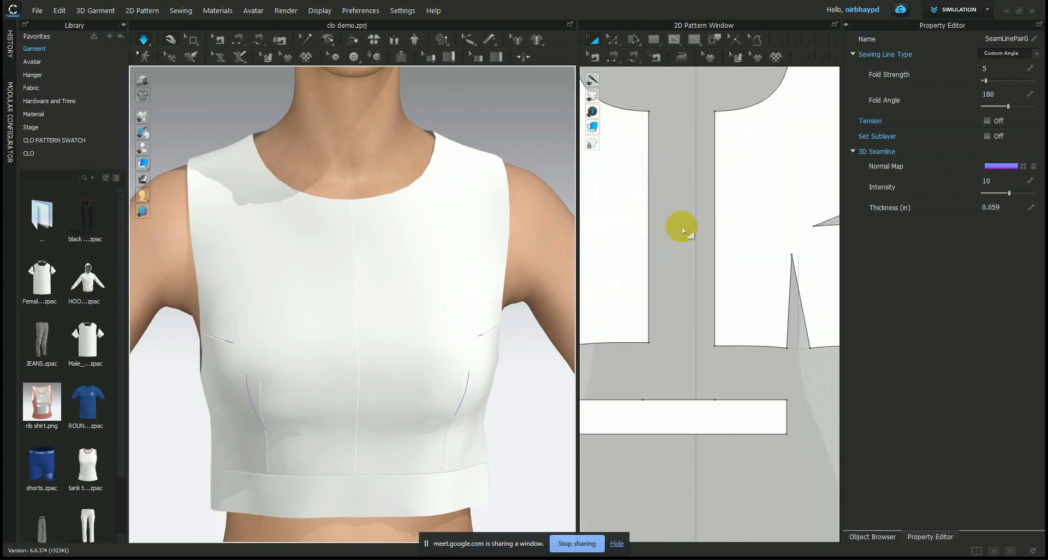
{"action": "left_click_drag", "start_coordinate": [578, 264], "coordinate": [402, 294]}
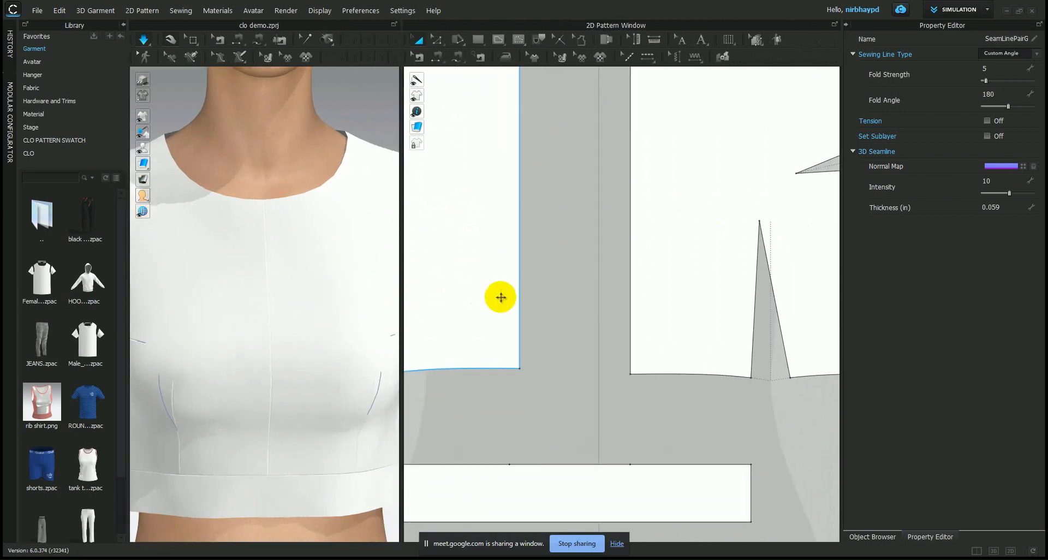
{"action": "scroll", "coordinate": [541, 306], "scroll_direction": "down", "scroll_amount": 2}
{"action": "scroll", "coordinate": [541, 309], "scroll_direction": "up", "scroll_amount": 3}
{"action": "scroll", "coordinate": [541, 308], "scroll_direction": "down", "scroll_amount": 2}
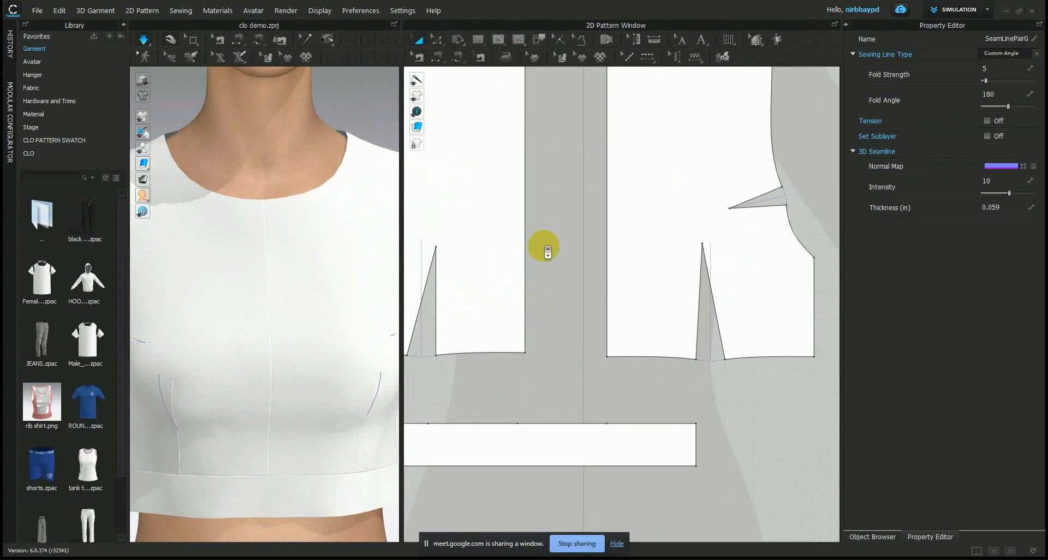
{"action": "scroll", "coordinate": [543, 240], "scroll_direction": "down", "scroll_amount": 2}
{"action": "middle_click_drag", "start_coordinate": [553, 254], "coordinate": [581, 296]}
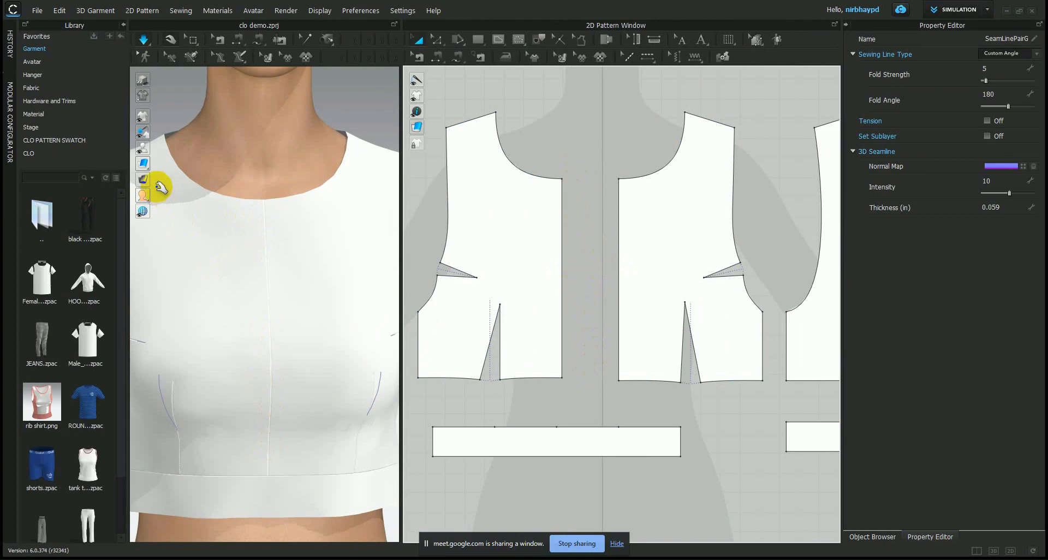
{"action": "left_click", "coordinate": [143, 125]}
{"action": "mouse_move", "coordinate": [144, 117]}
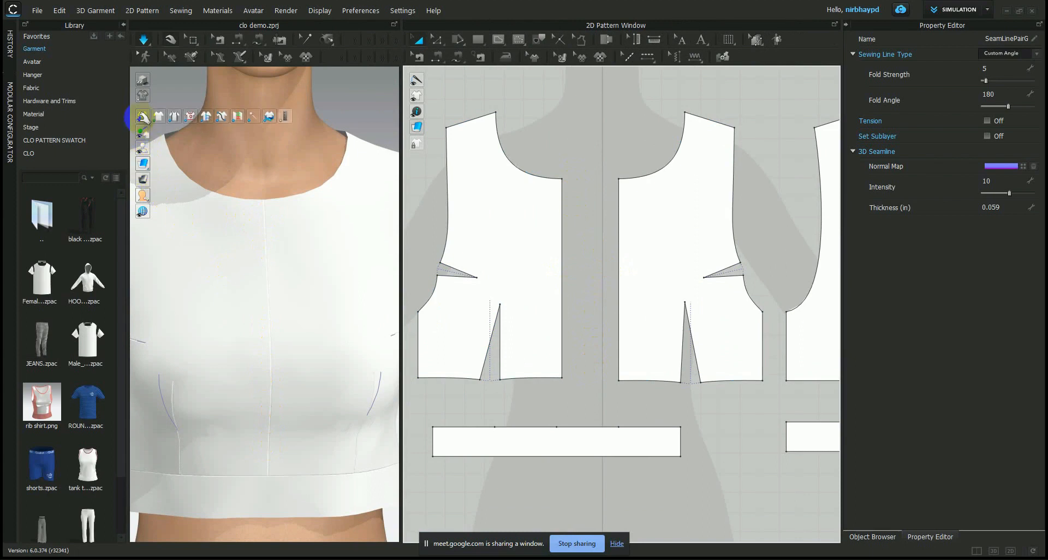
{"action": "left_click", "coordinate": [206, 118]}
{"action": "mouse_move", "coordinate": [142, 117]}
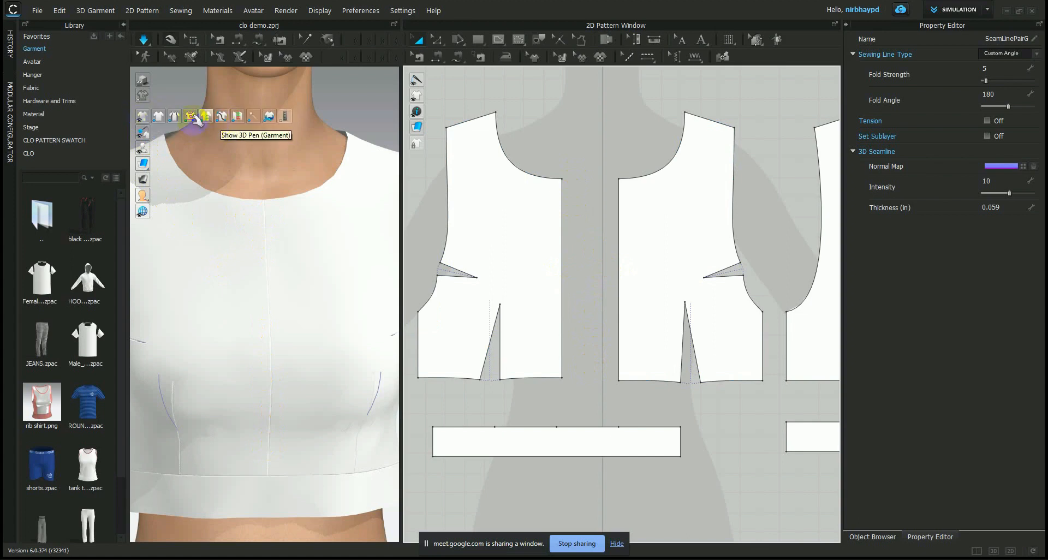
{"action": "left_click", "coordinate": [182, 117]}
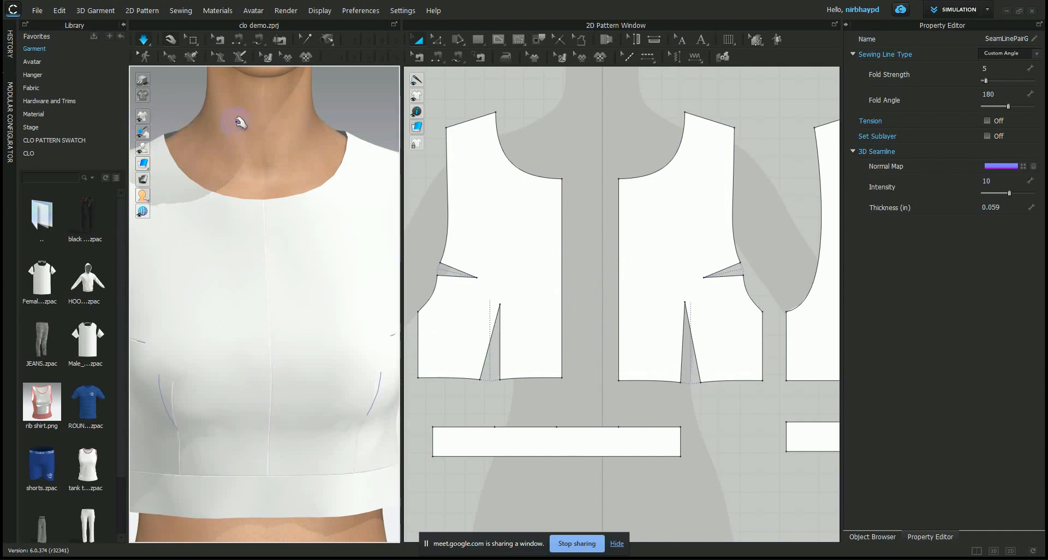
Step: Delete the sewing that joins the two front pieces along the center front
{"action": "left_click", "coordinate": [437, 41]}
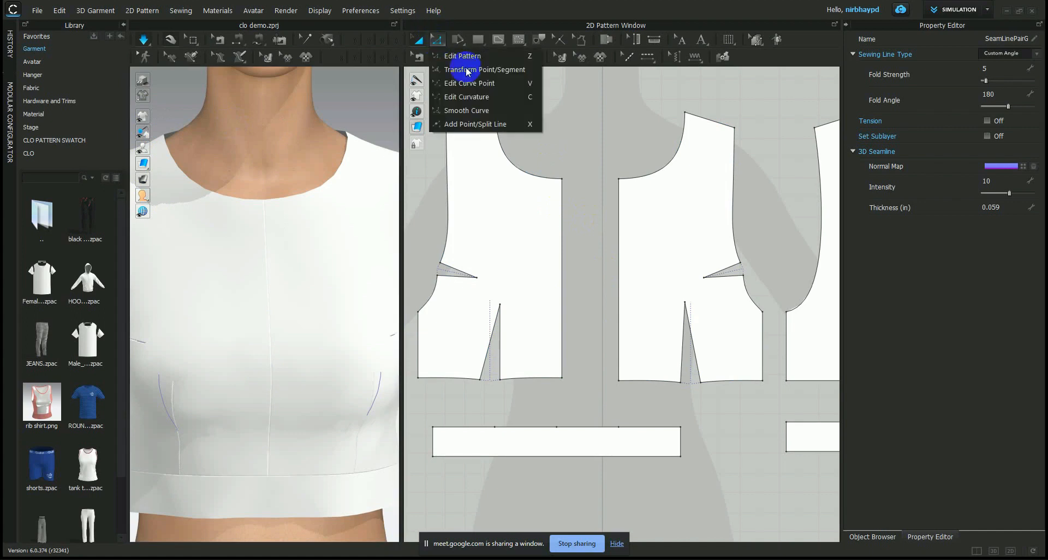
{"action": "left_click", "coordinate": [462, 55]}
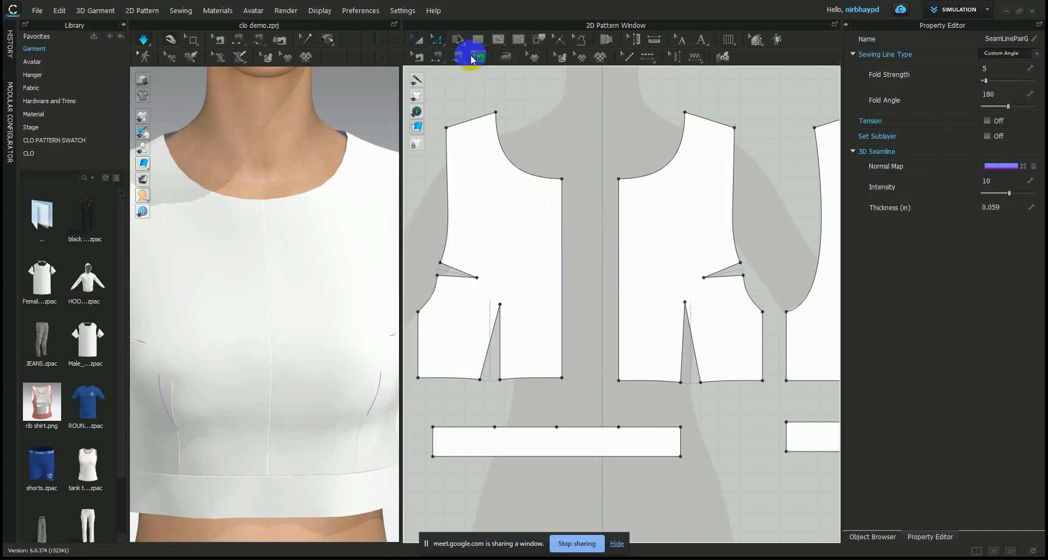
{"action": "left_click", "coordinate": [419, 57]}
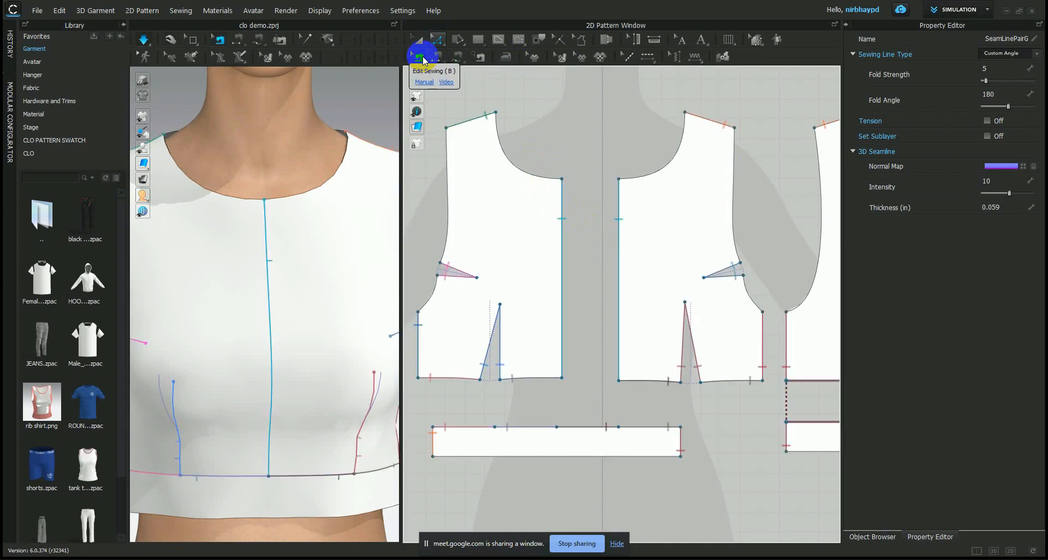
{"action": "left_click", "coordinate": [566, 242]}
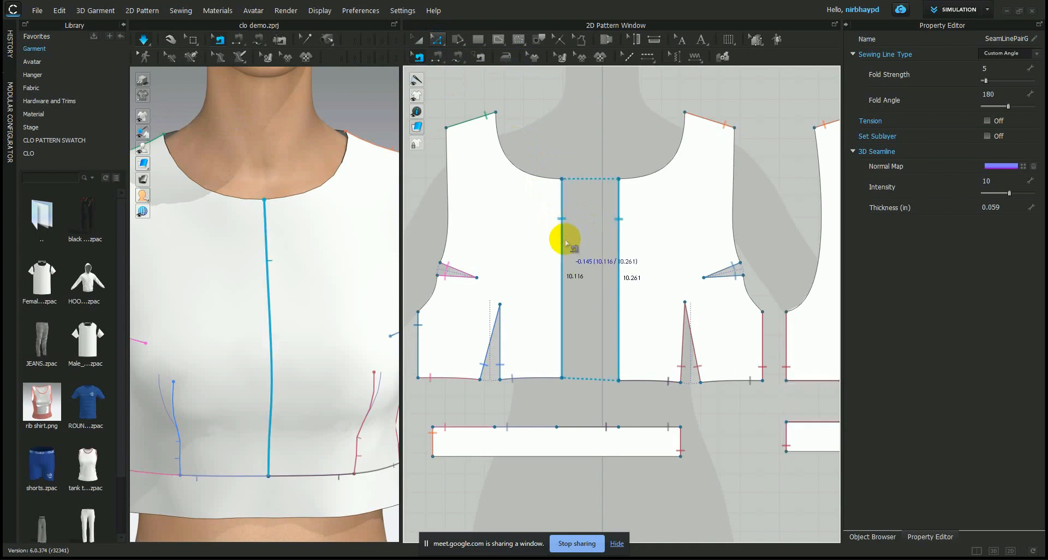
{"action": "right_click", "coordinate": [566, 242]}
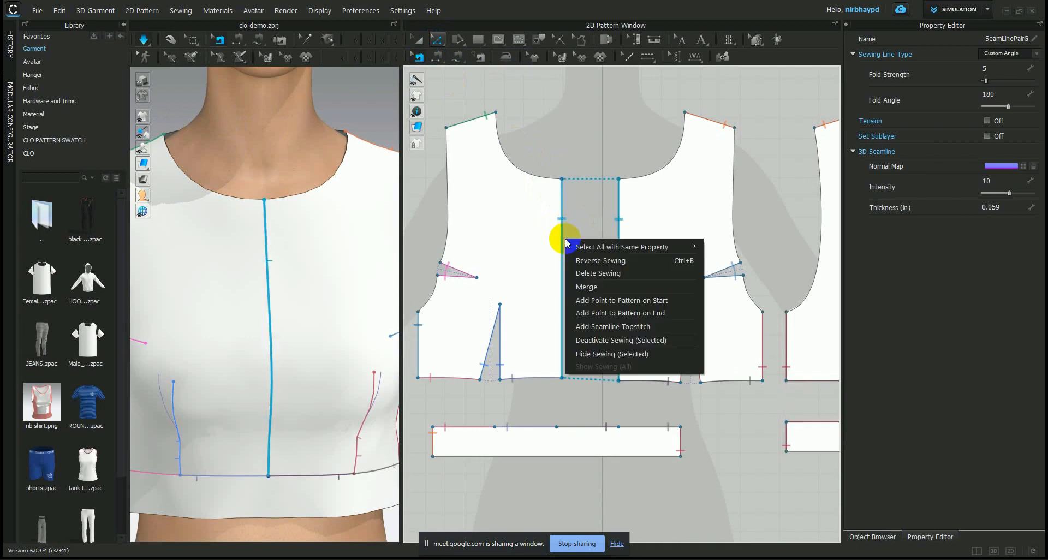
{"action": "left_click", "coordinate": [597, 274]}
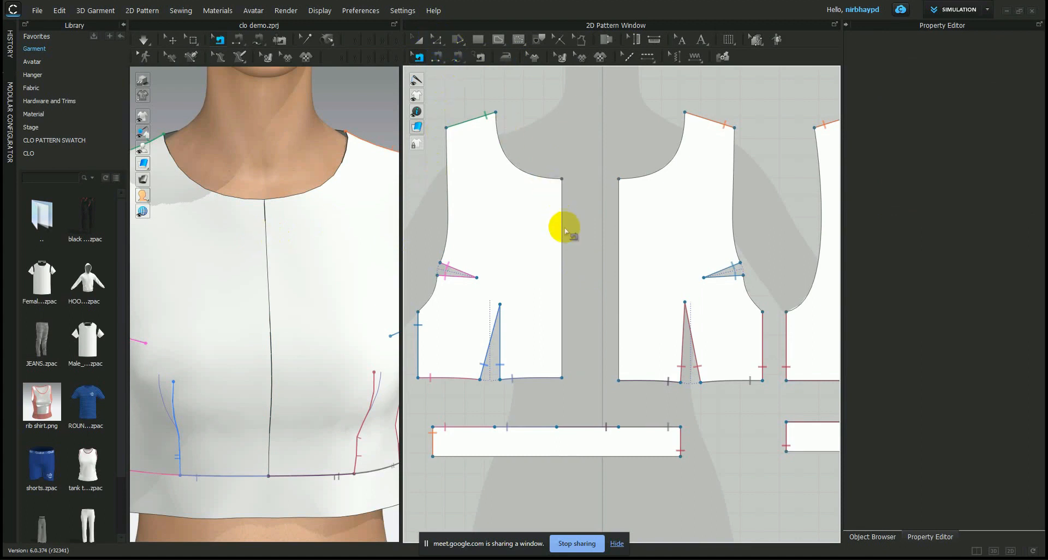
Step: Split the right front's center-front line into two lines, with the upper line 3 in long from the neckline
{"action": "left_click", "coordinate": [437, 39]}
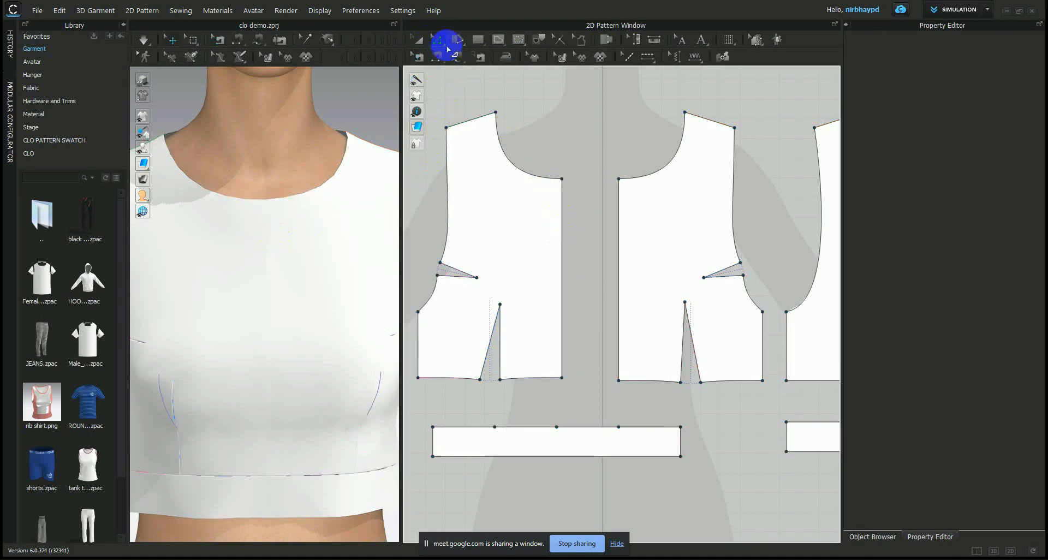
{"action": "left_click", "coordinate": [562, 195]}
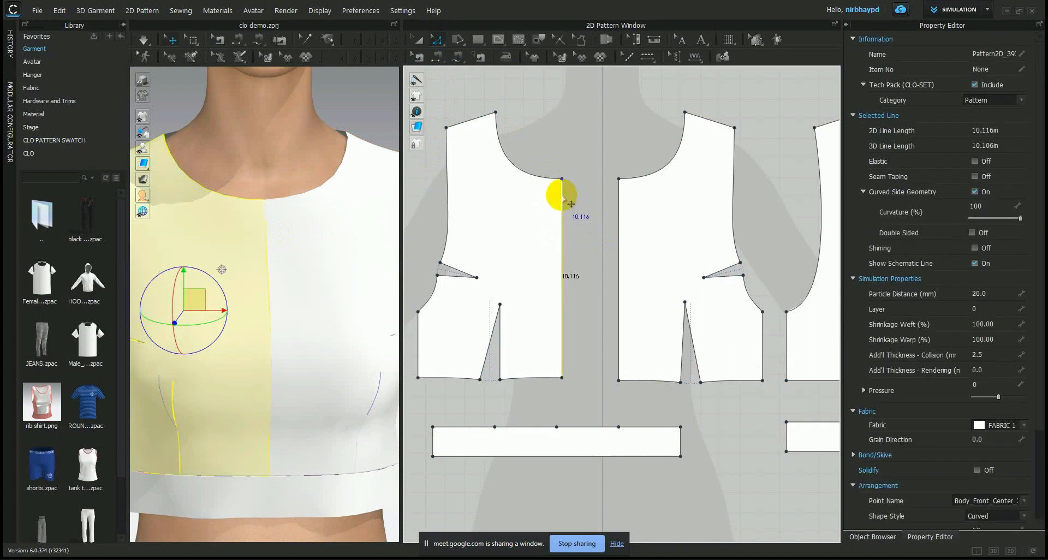
{"action": "right_click", "coordinate": [563, 198]}
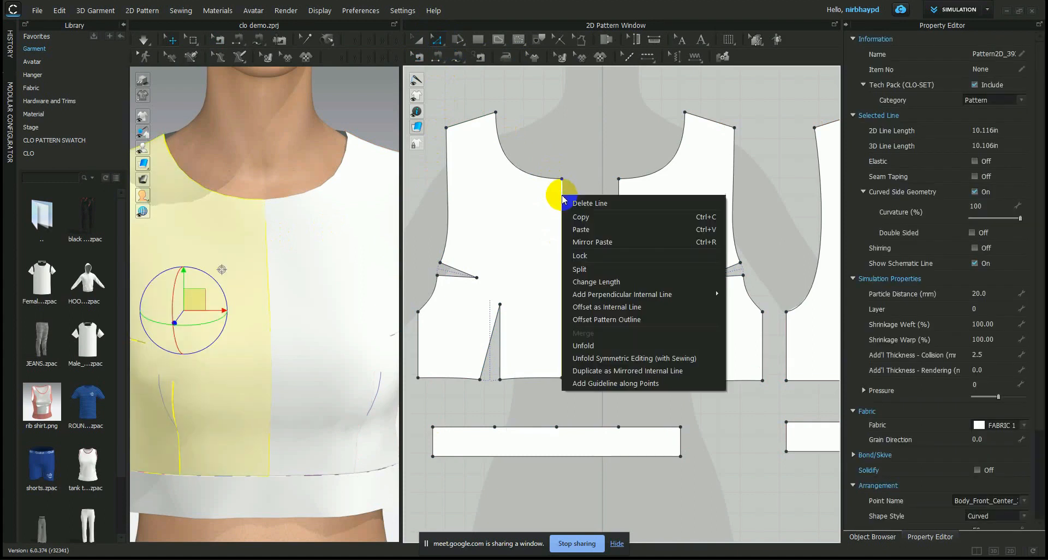
{"action": "left_click", "coordinate": [590, 270]}
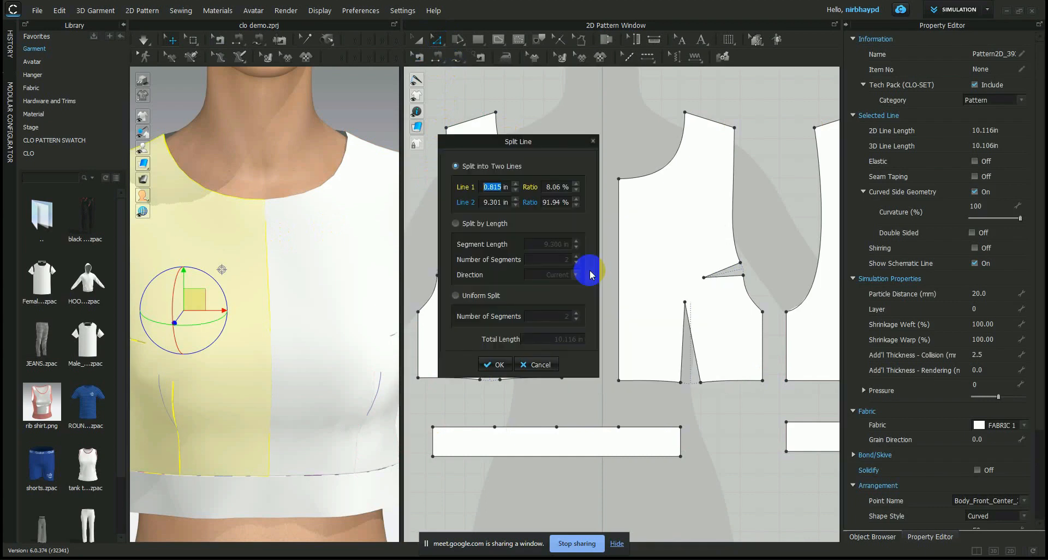
{"action": "type", "text": "4"}
{"action": "left_click_drag", "start_coordinate": [495, 143], "coordinate": [358, 155]}
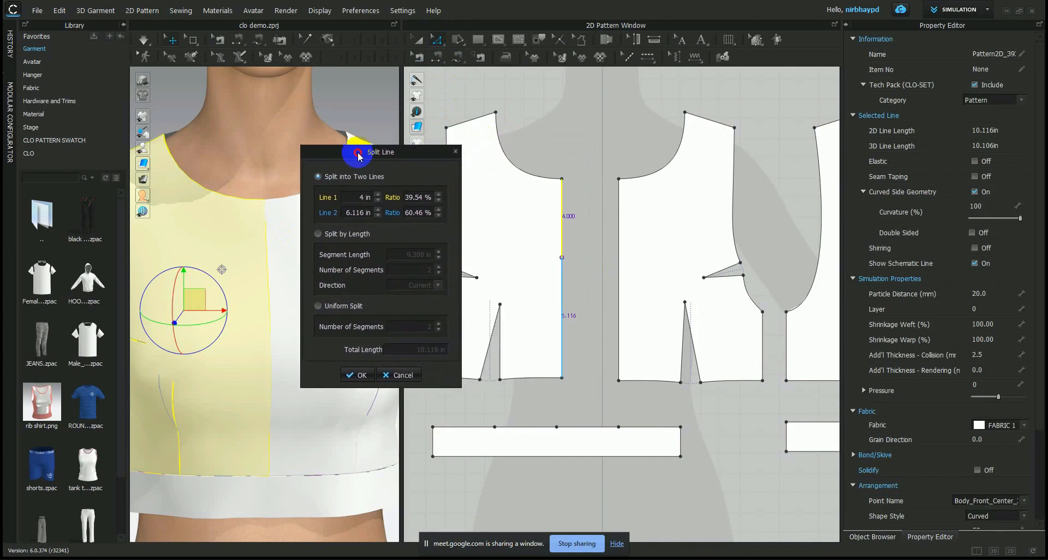
{"action": "left_click", "coordinate": [364, 198]}
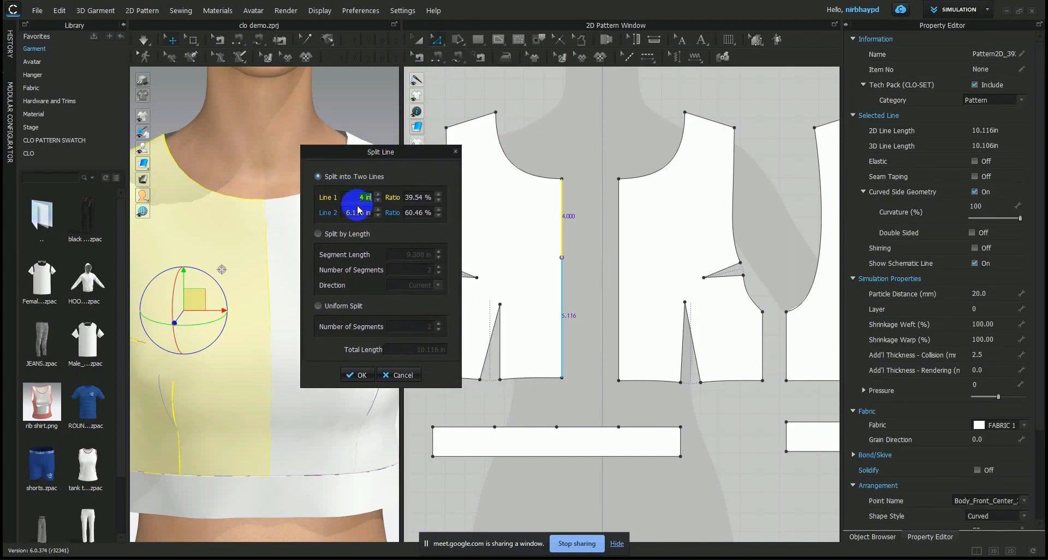
{"action": "left_click", "coordinate": [355, 375]}
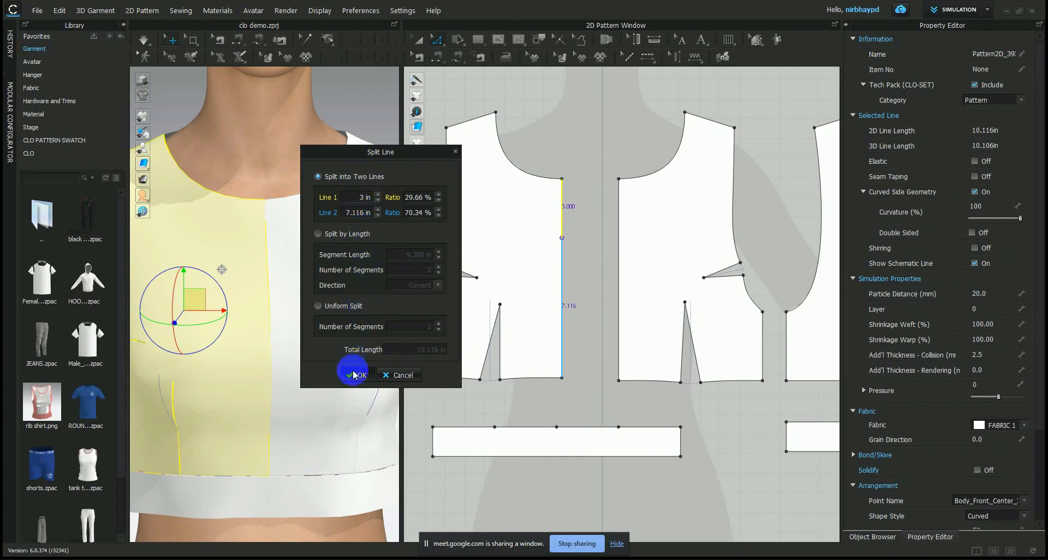
{"action": "left_click", "coordinate": [563, 238]}
Step: Split the left front's center-front line into two lines, with the upper line 3 in long from the neckline
{"action": "left_click", "coordinate": [619, 214]}
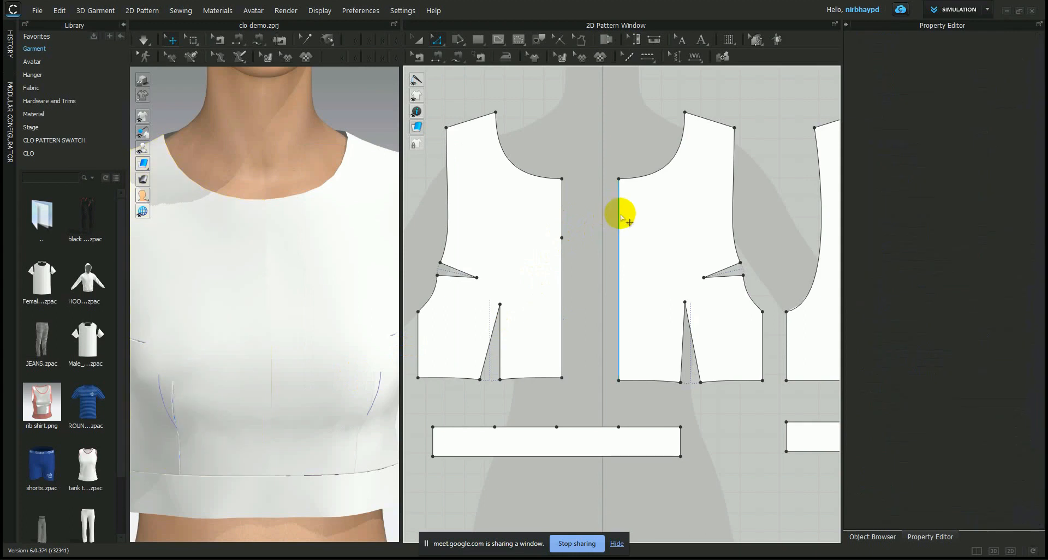
{"action": "right_click", "coordinate": [620, 214]}
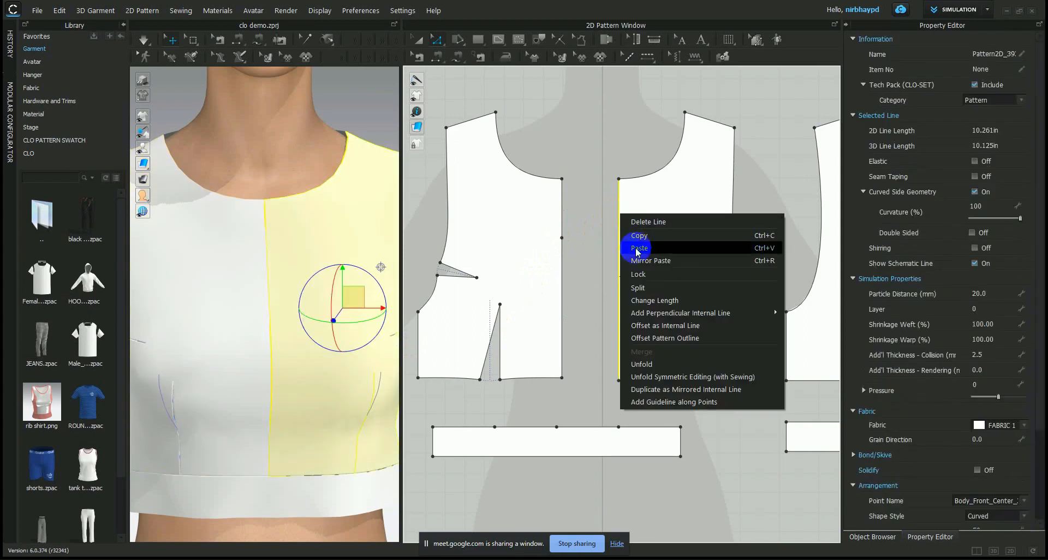
{"action": "left_click", "coordinate": [646, 288]}
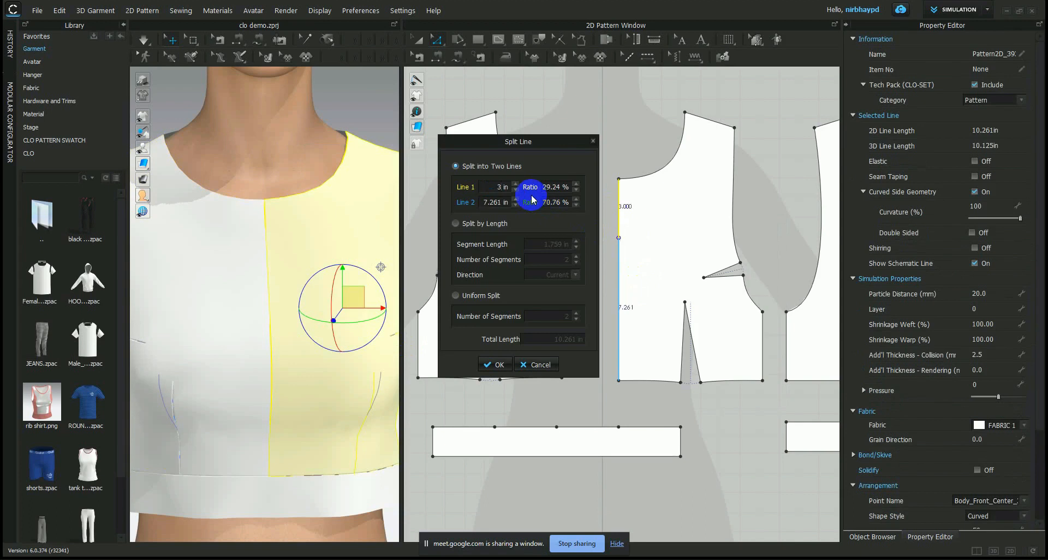
{"action": "left_click", "coordinate": [490, 370]}
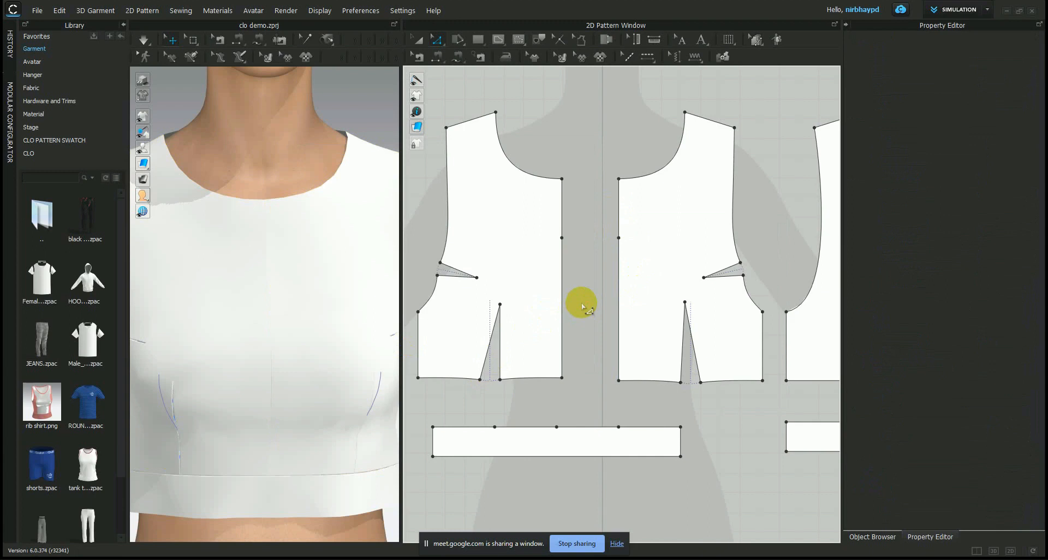
Step: Free-sew the two center-front edges together from the split points down to the hem, and simulate the garment
{"action": "left_click", "coordinate": [480, 58]}
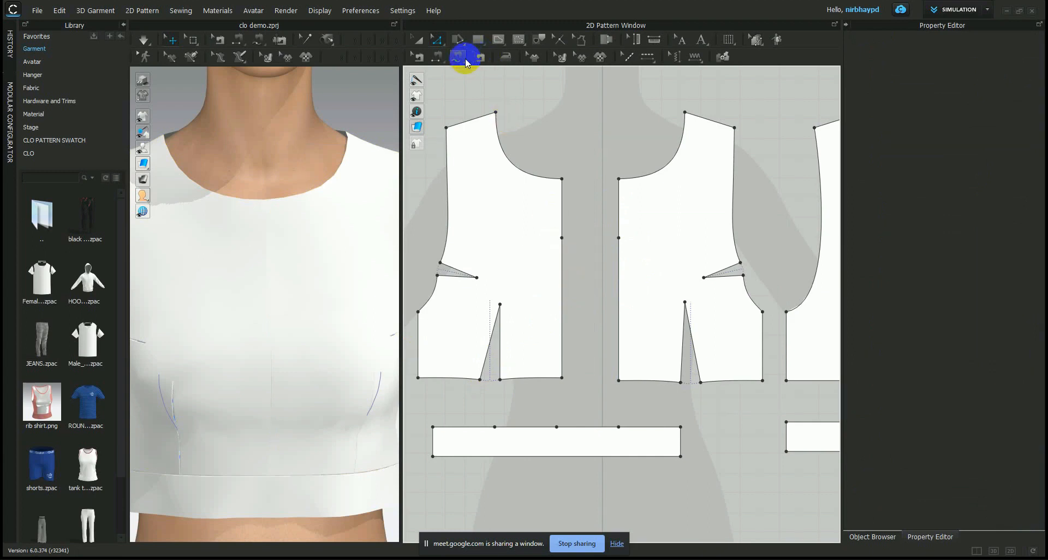
{"action": "left_click", "coordinate": [462, 63]}
{"action": "left_click_drag", "start_coordinate": [567, 272], "coordinate": [568, 380]}
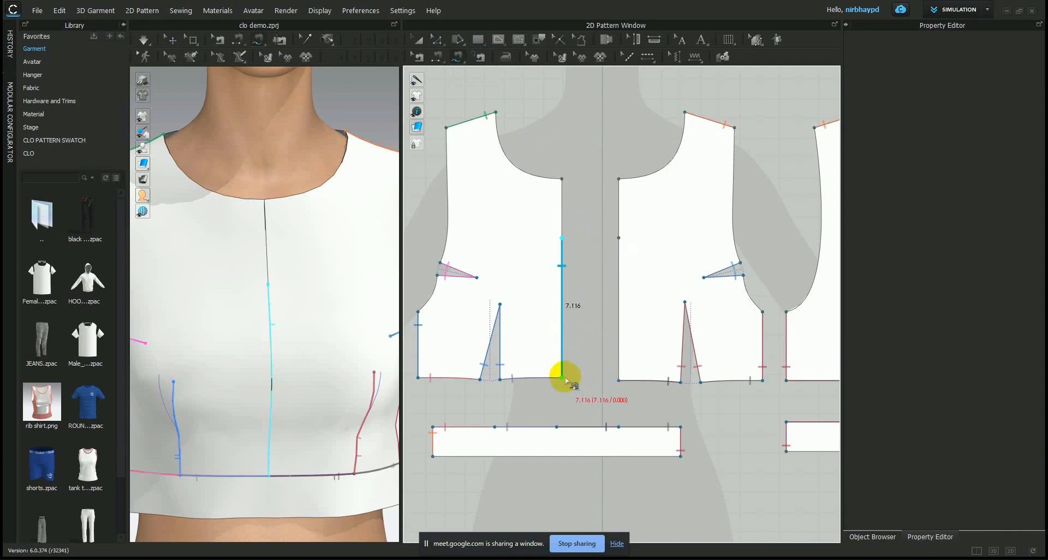
{"action": "left_click", "coordinate": [619, 239]}
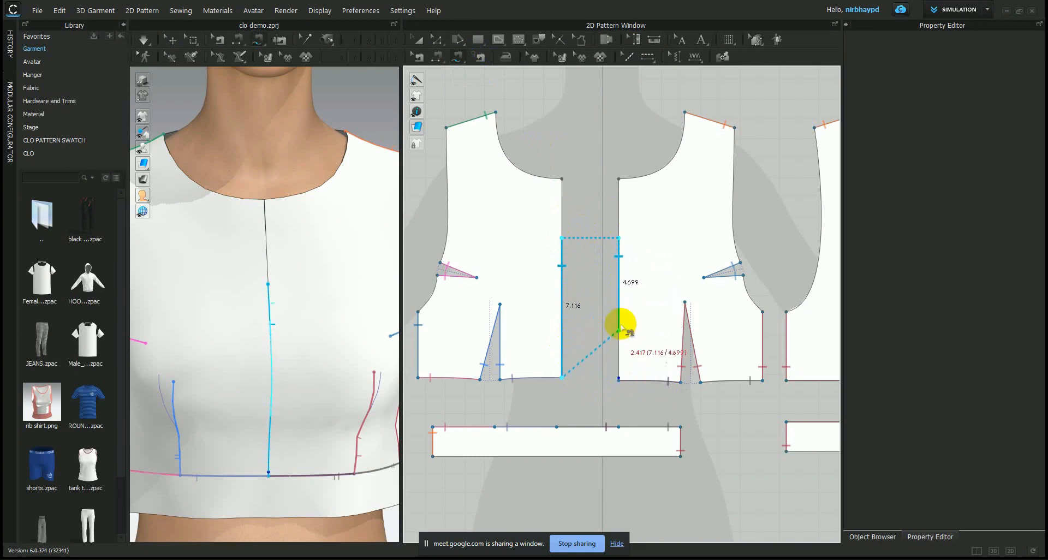
{"action": "left_click", "coordinate": [619, 381]}
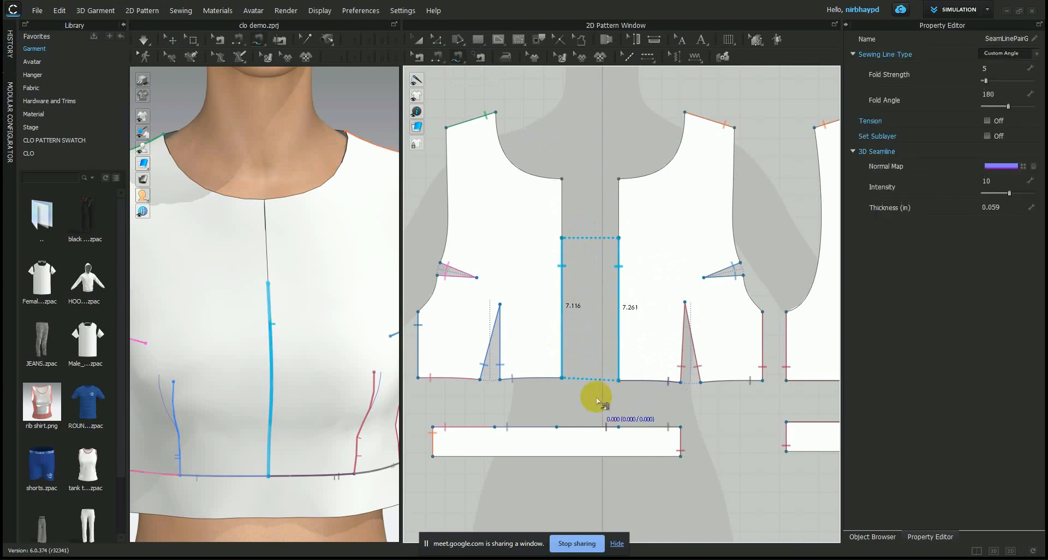
{"action": "scroll", "coordinate": [597, 401], "scroll_direction": "down", "scroll_amount": 3}
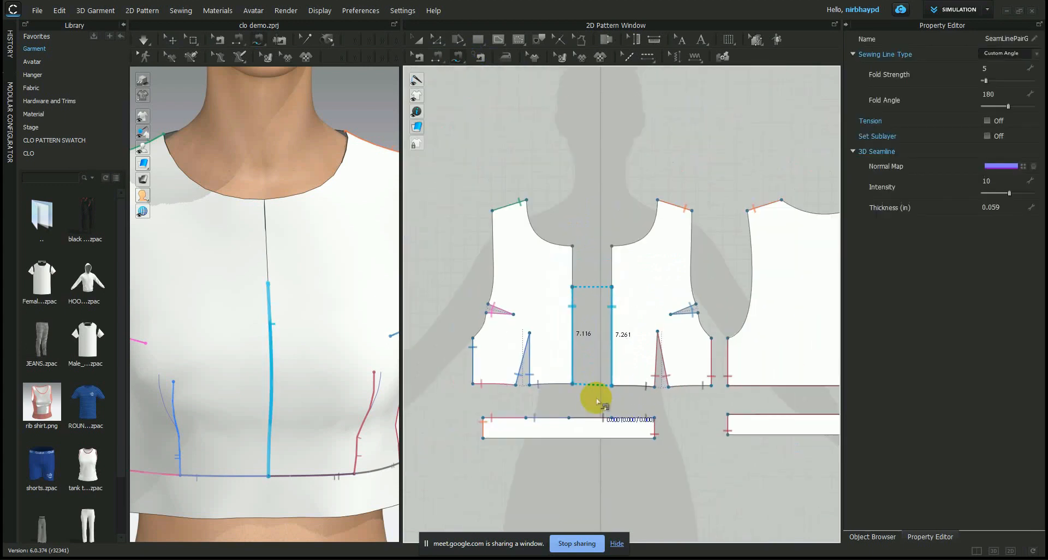
{"action": "key", "text": "a"}
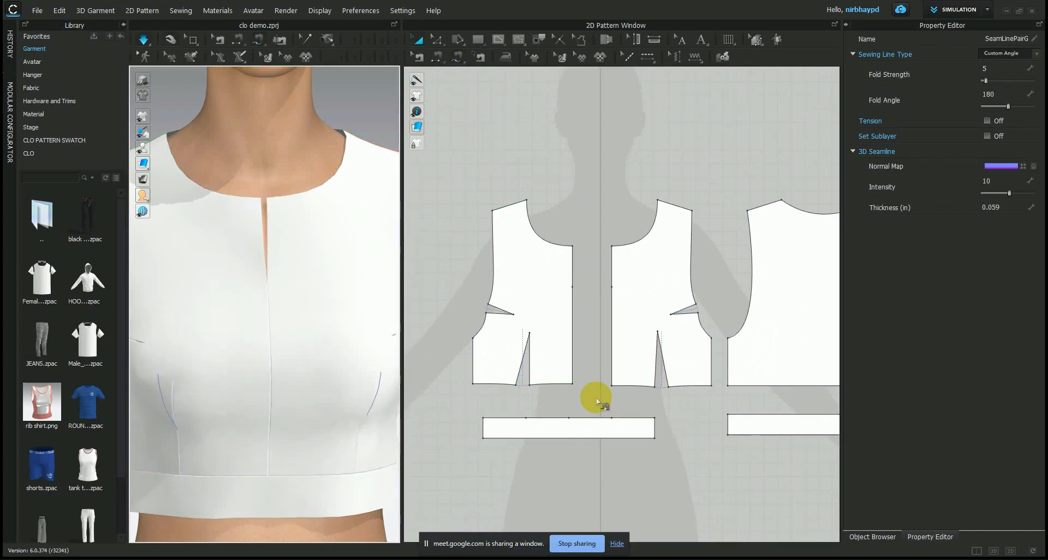
Step: Examine the simulated top from the front, checking the center-front neckline slit and the hem band
{"action": "left_click", "coordinate": [228, 210]}
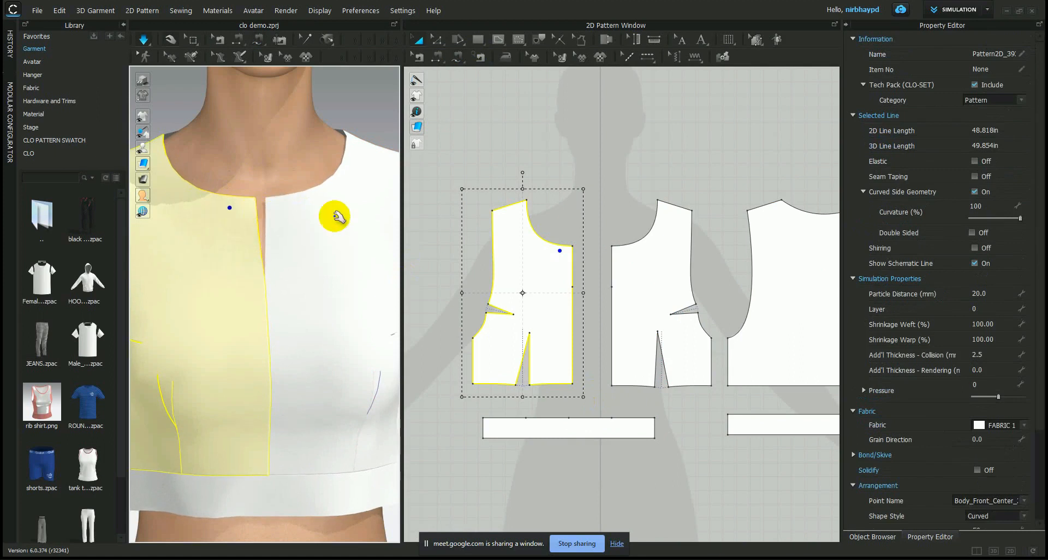
{"action": "scroll", "coordinate": [297, 243], "scroll_direction": "down", "scroll_amount": 4}
{"action": "left_click", "coordinate": [557, 391]}
{"action": "scroll", "coordinate": [555, 387], "scroll_direction": "down", "scroll_amount": 3}
{"action": "right_click_drag", "start_coordinate": [560, 391], "coordinate": [526, 306]}
{"action": "scroll", "coordinate": [517, 303], "scroll_direction": "up", "scroll_amount": 4}
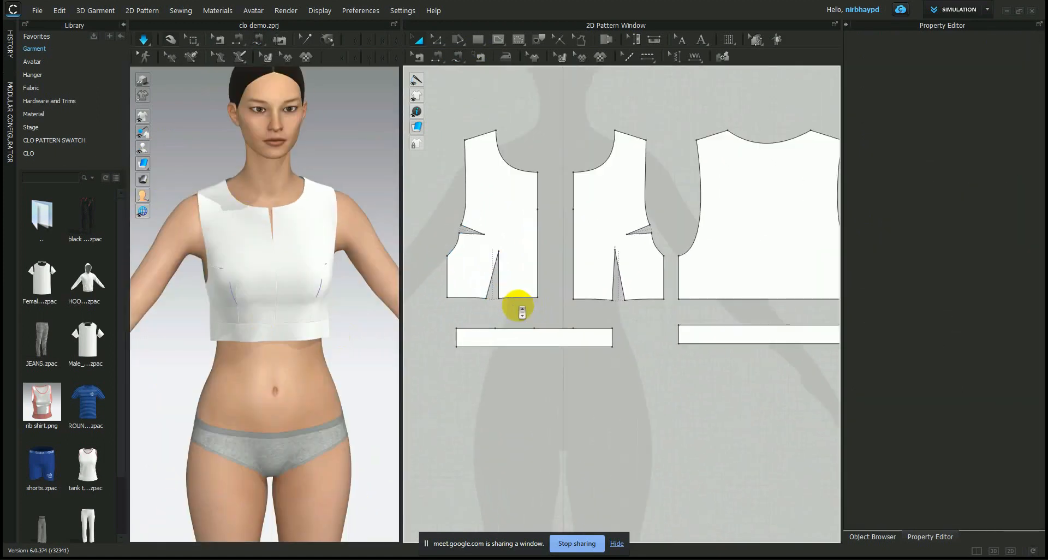
{"action": "scroll", "coordinate": [317, 328], "scroll_direction": "up", "scroll_amount": 4}
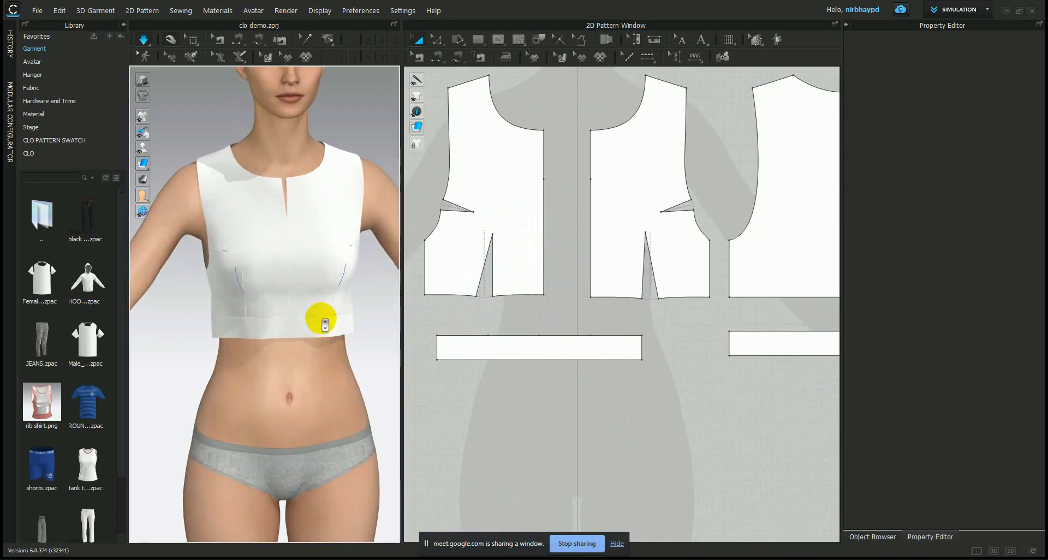
{"action": "scroll", "coordinate": [301, 312], "scroll_direction": "up", "scroll_amount": 3}
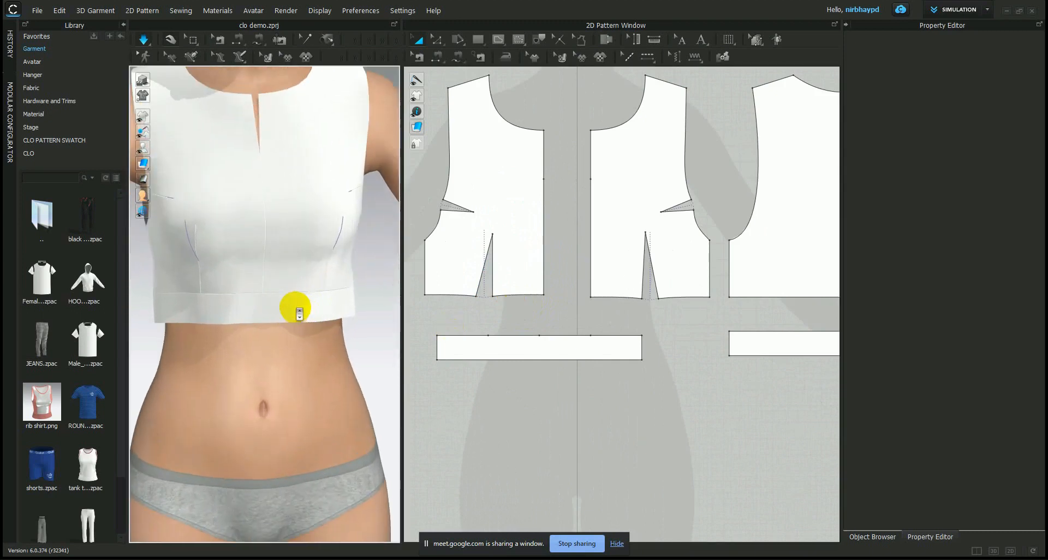
Step: Copy the back hem band pattern and paste the duplicate below it, about 4.2 in from the original
{"action": "left_click", "coordinate": [270, 316]}
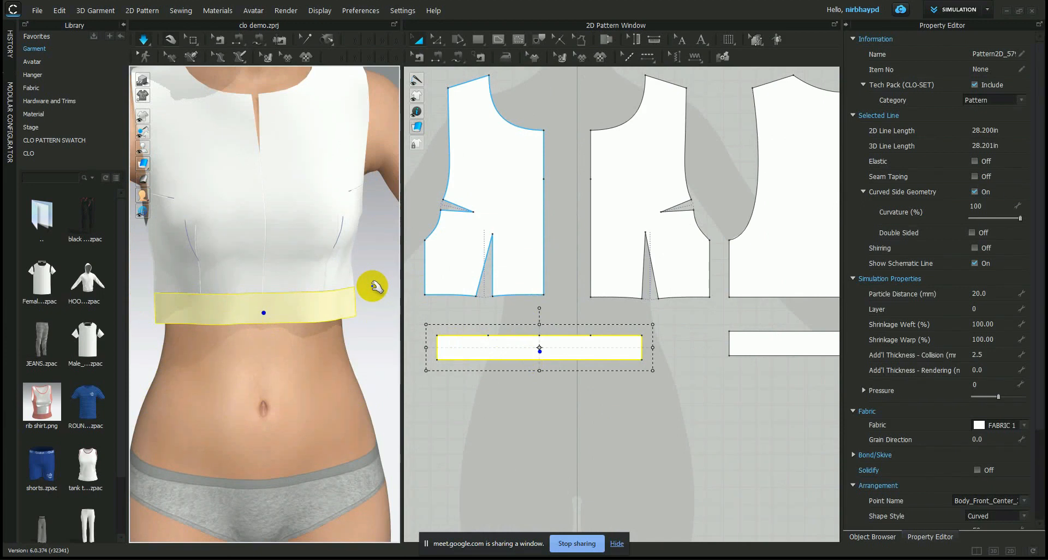
{"action": "right_click_drag", "start_coordinate": [365, 327], "coordinate": [255, 281]}
{"action": "left_click", "coordinate": [253, 290]}
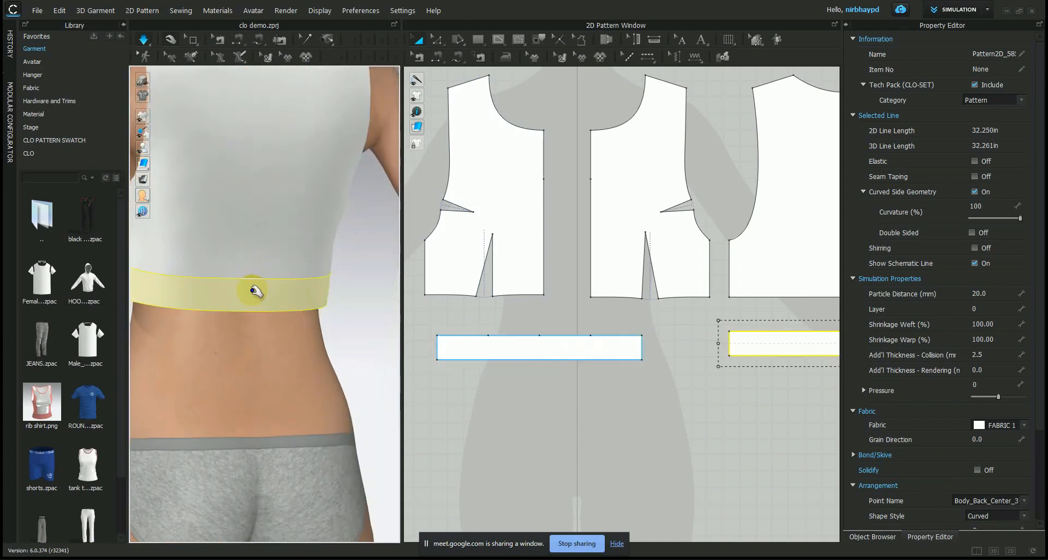
{"action": "right_click_drag", "start_coordinate": [631, 338], "coordinate": [443, 299]}
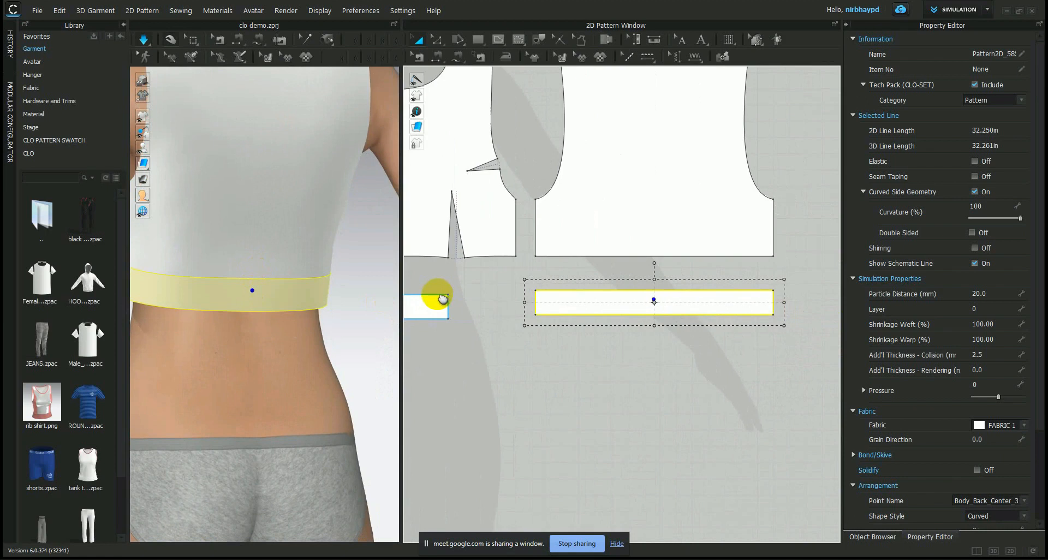
{"action": "left_click", "coordinate": [565, 355]}
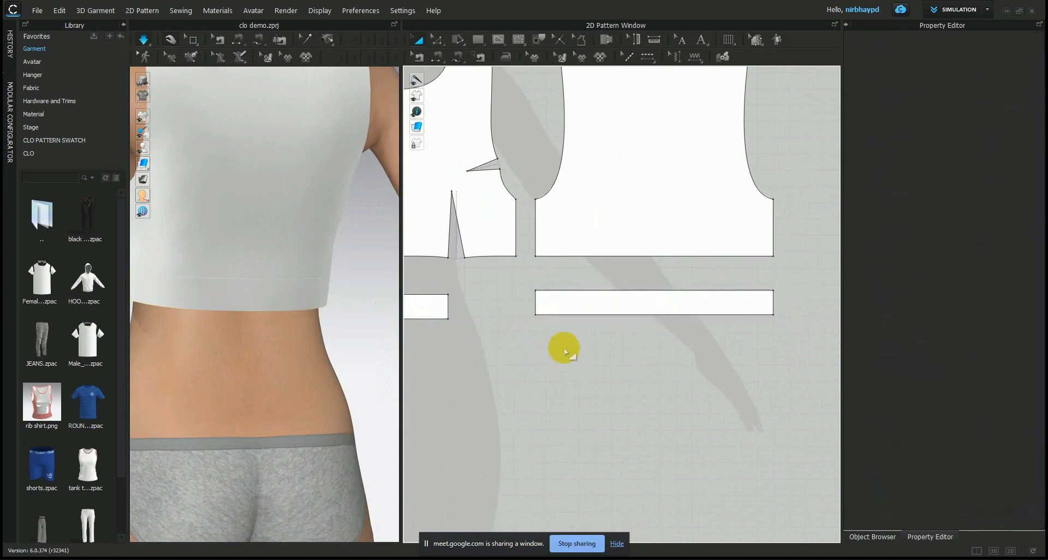
{"action": "left_click", "coordinate": [616, 302]}
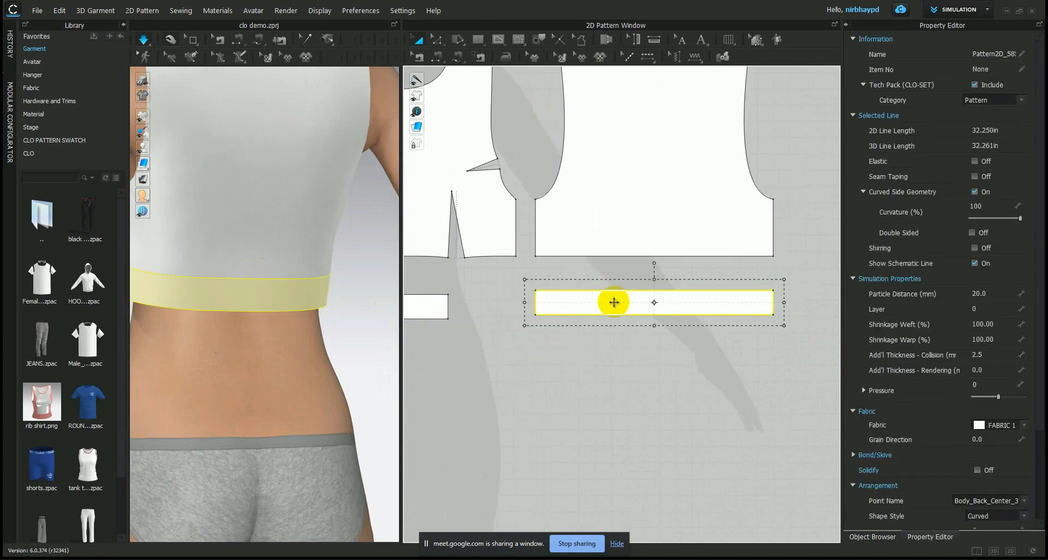
{"action": "right_click", "coordinate": [614, 301]}
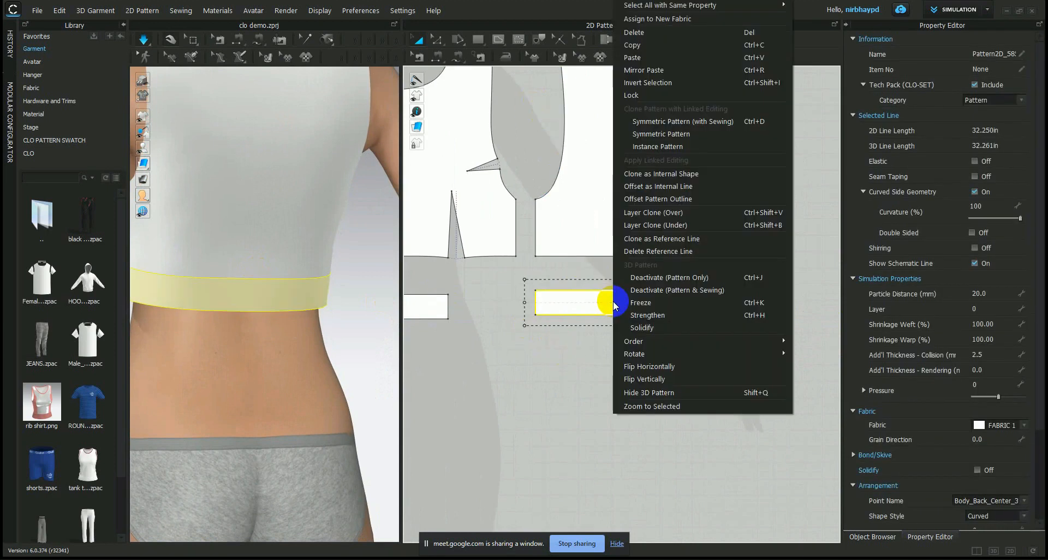
{"action": "left_click", "coordinate": [662, 45]}
{"action": "right_click", "coordinate": [555, 346]}
{"action": "left_click", "coordinate": [577, 356]}
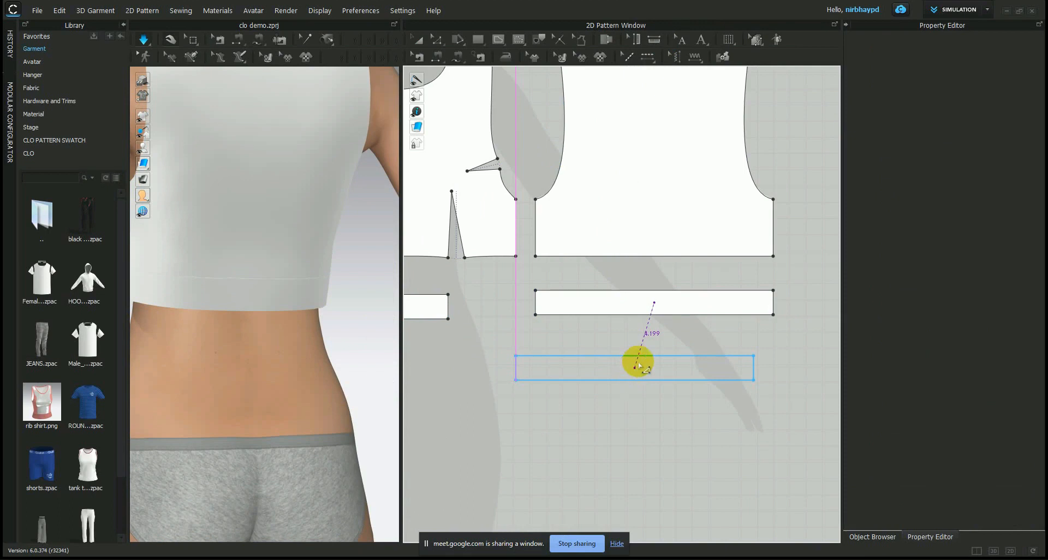
{"action": "left_click", "coordinate": [638, 364]}
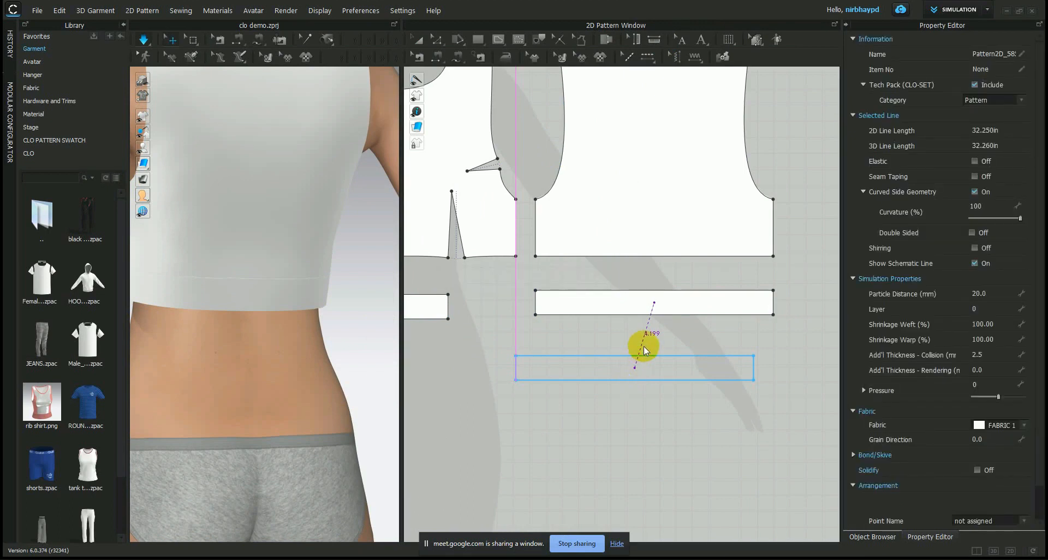
Step: Stretch the pasted band downward to about 4.7 in tall, keeping its width and upper edge in place
{"action": "scroll", "coordinate": [645, 349], "scroll_direction": "up", "scroll_amount": 10}
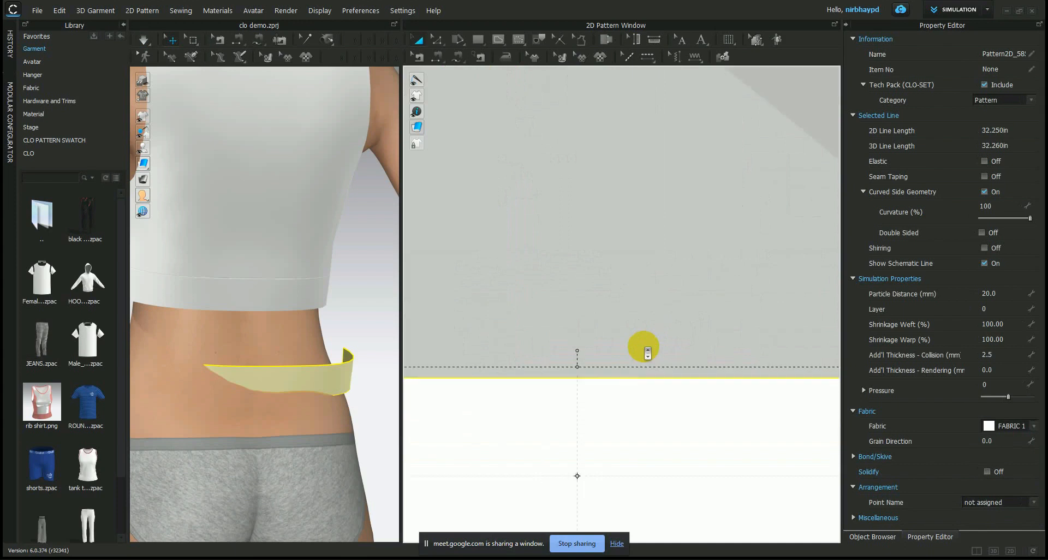
{"action": "scroll", "coordinate": [648, 354], "scroll_direction": "down", "scroll_amount": 5}
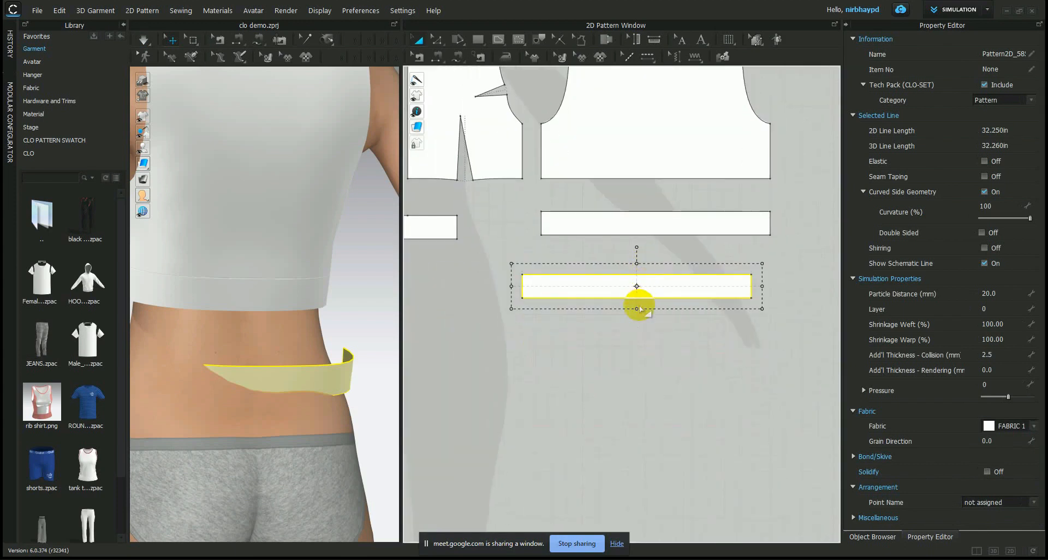
{"action": "left_click_drag", "start_coordinate": [637, 309], "coordinate": [637, 360]}
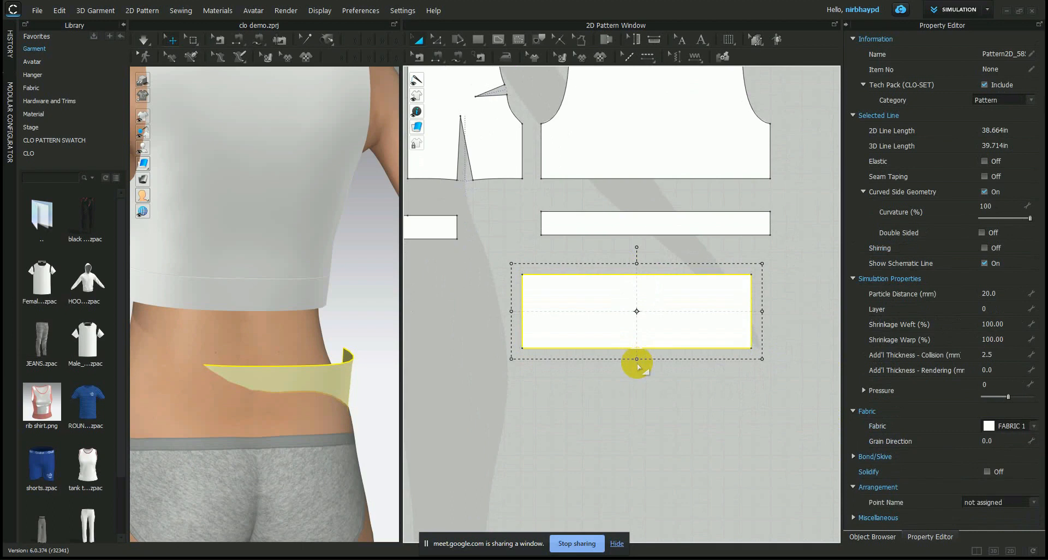
{"action": "left_click", "coordinate": [468, 246]}
Step: Move the enlarged band in 3D out of the avatar's hip so it stands clear behind the lower back
{"action": "left_click", "coordinate": [311, 378]}
{"action": "left_click_drag", "start_coordinate": [311, 376], "coordinate": [312, 362]}
{"action": "right_click_drag", "start_coordinate": [295, 352], "coordinate": [351, 368]}
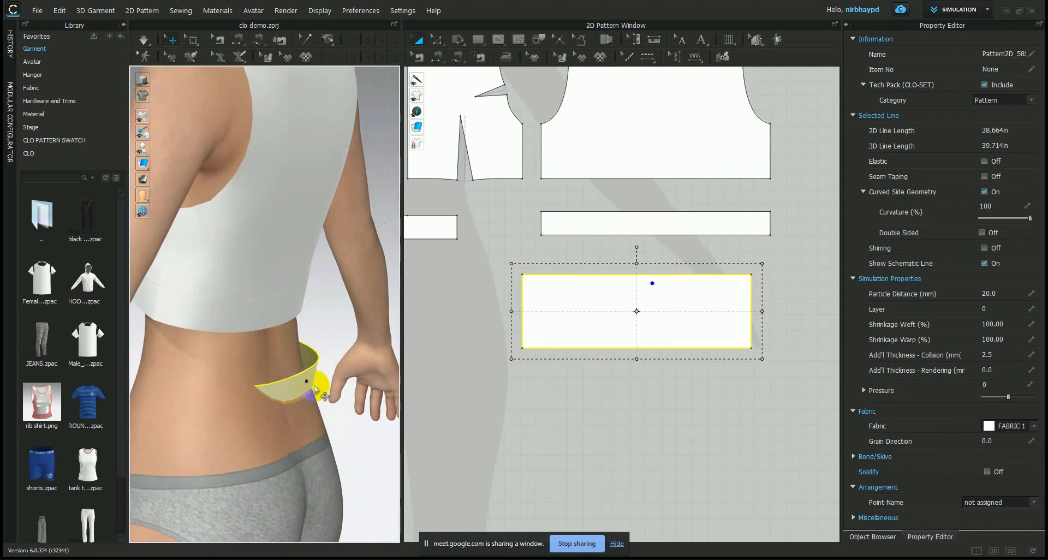
{"action": "left_click", "coordinate": [326, 369]}
{"action": "left_click", "coordinate": [308, 382]}
{"action": "left_click_drag", "start_coordinate": [303, 383], "coordinate": [381, 330]}
{"action": "left_click_drag", "start_coordinate": [343, 377], "coordinate": [355, 389]}
{"action": "left_click", "coordinate": [451, 392]}
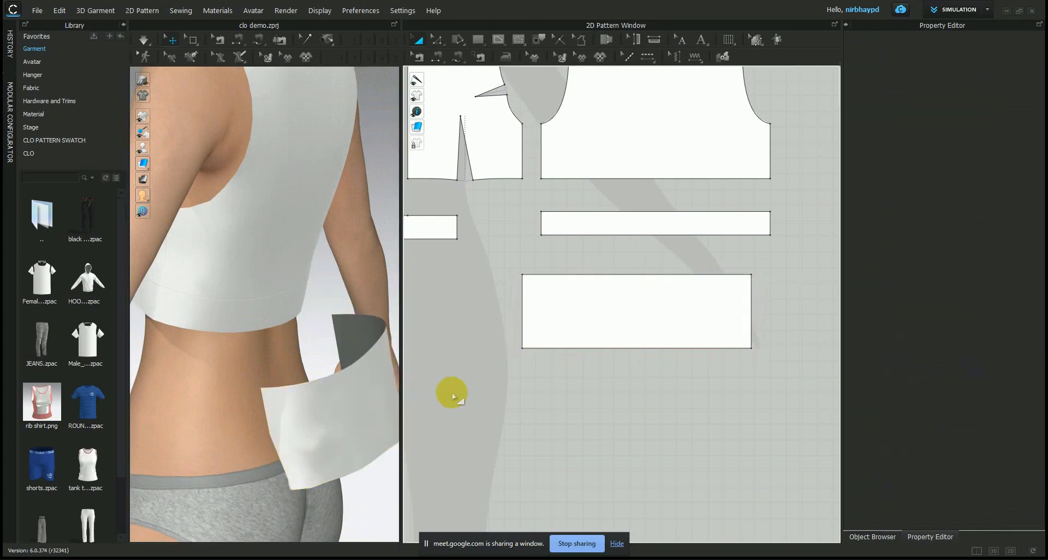
Step: Segment-sew the enlarged band's upper edge to the back bodice's bottom edge, and simulate the garment
{"action": "middle_click_drag", "start_coordinate": [538, 391], "coordinate": [506, 392]}
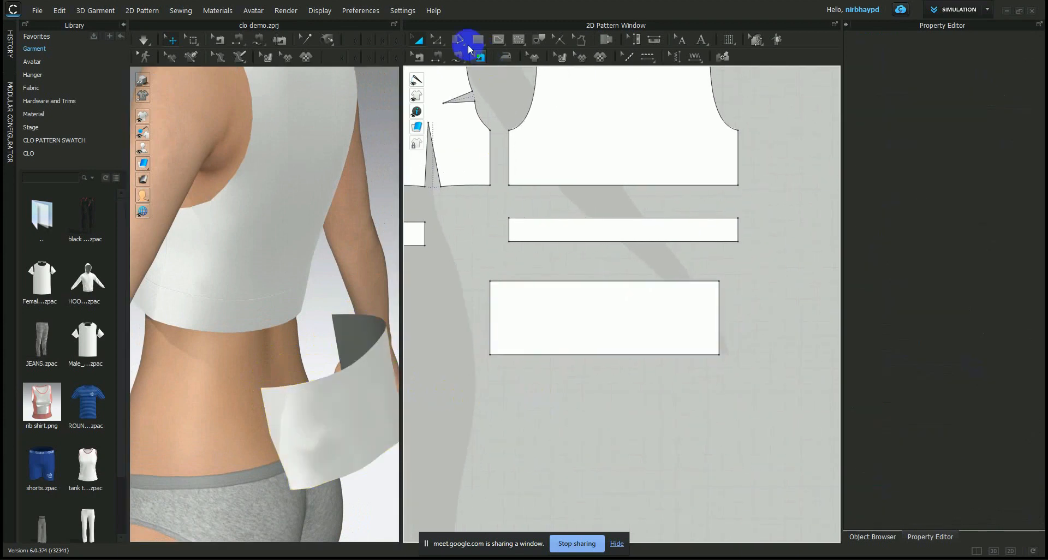
{"action": "left_click", "coordinate": [436, 56]}
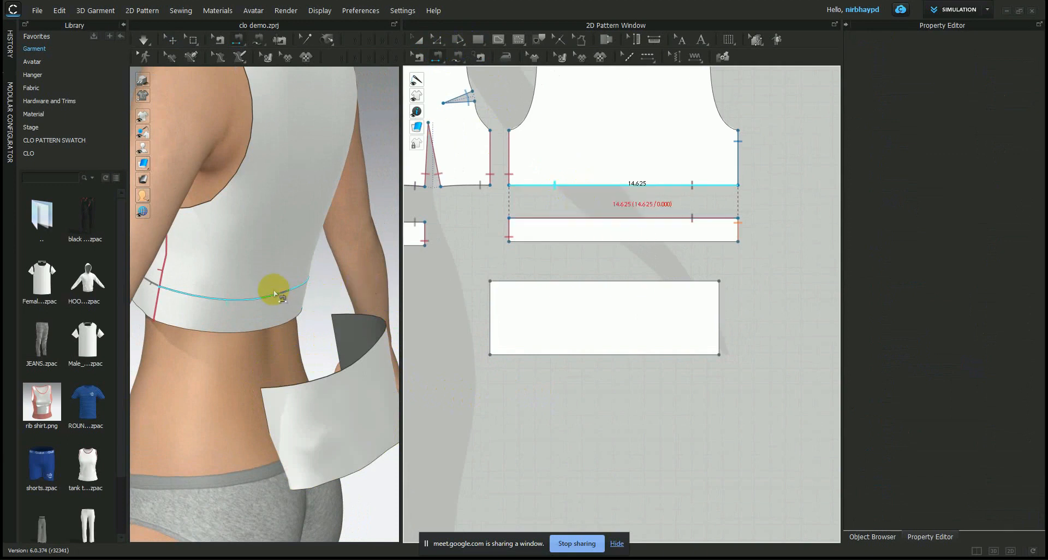
{"action": "left_click", "coordinate": [595, 281]}
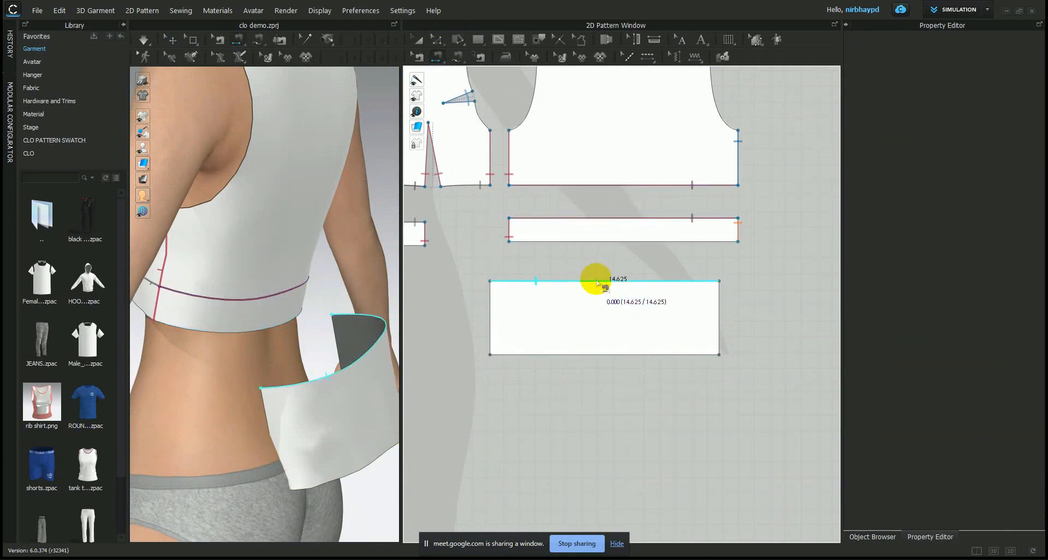
{"action": "left_click", "coordinate": [605, 185]}
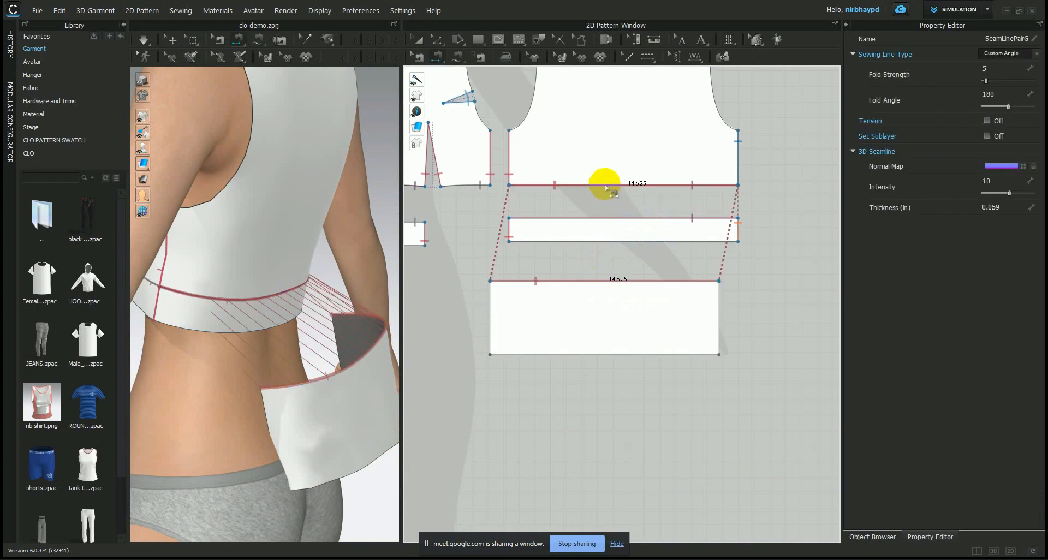
{"action": "right_click_drag", "start_coordinate": [351, 312], "coordinate": [257, 341]}
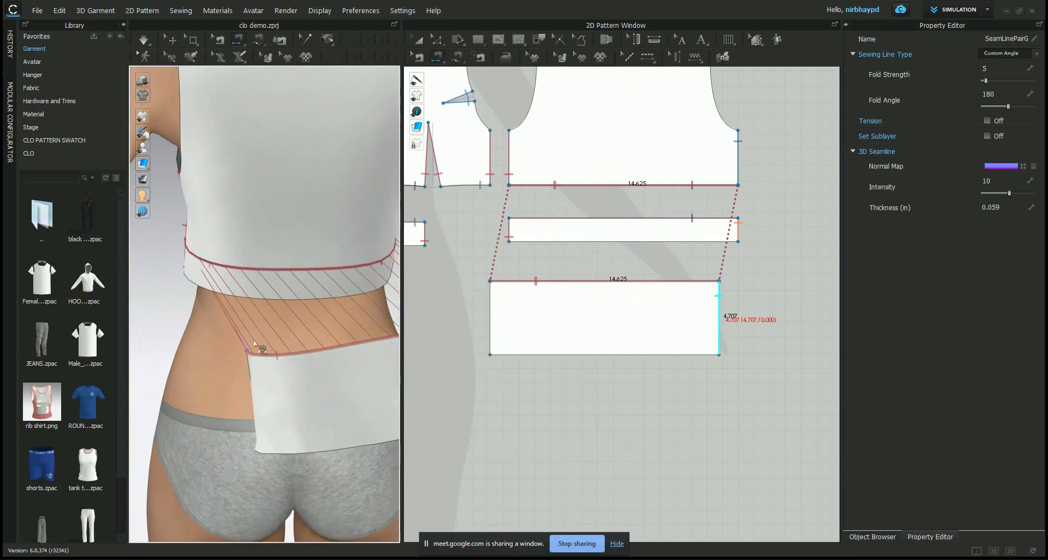
{"action": "key", "text": "space"}
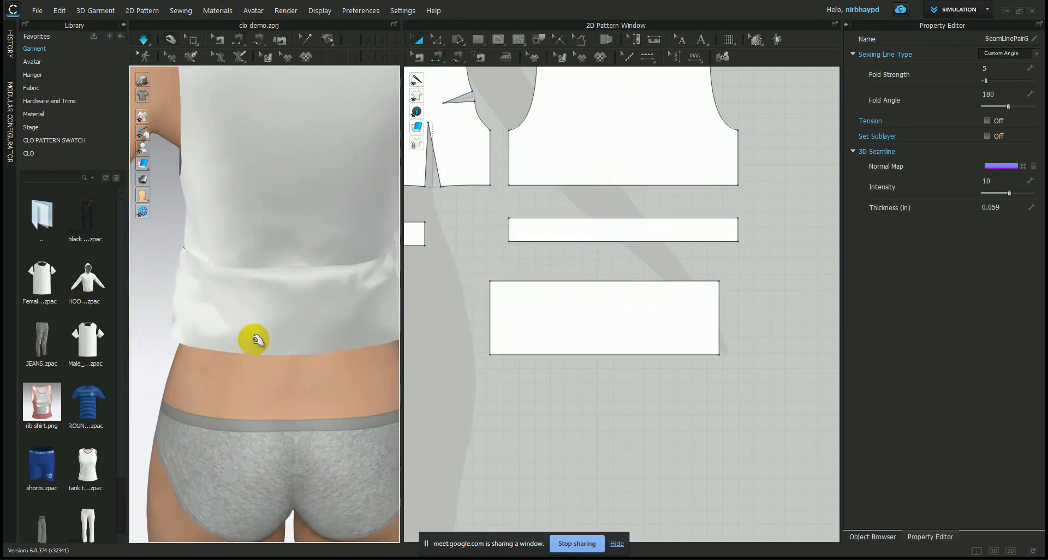
Step: Pull the enlarged band's lower edge and folded side corner in 3D until it hangs smoothly over the back hem band
{"action": "left_click_drag", "start_coordinate": [199, 346], "coordinate": [295, 222]}
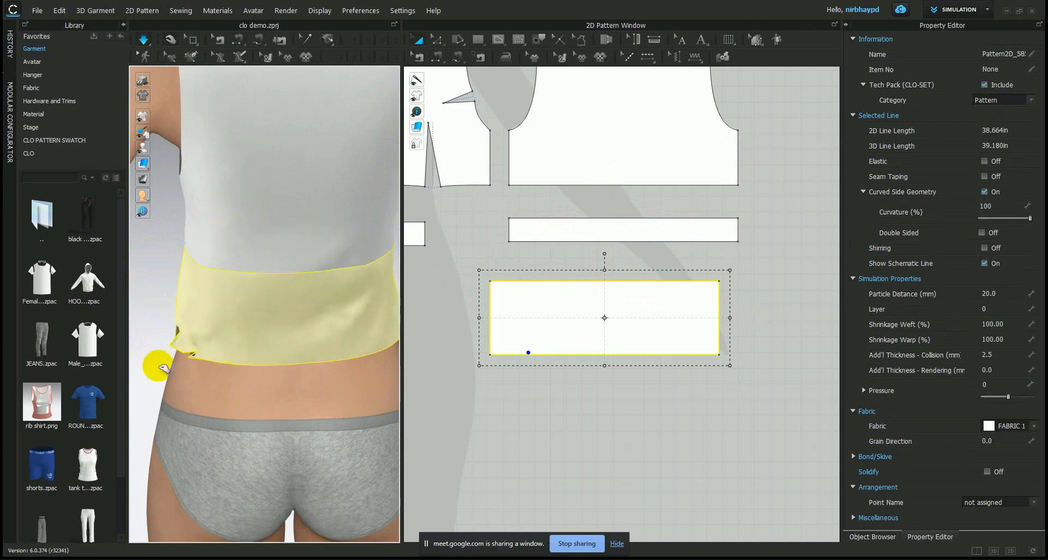
{"action": "right_click_drag", "start_coordinate": [246, 367], "coordinate": [378, 382]}
{"action": "middle_click_drag", "start_coordinate": [248, 341], "coordinate": [384, 350]}
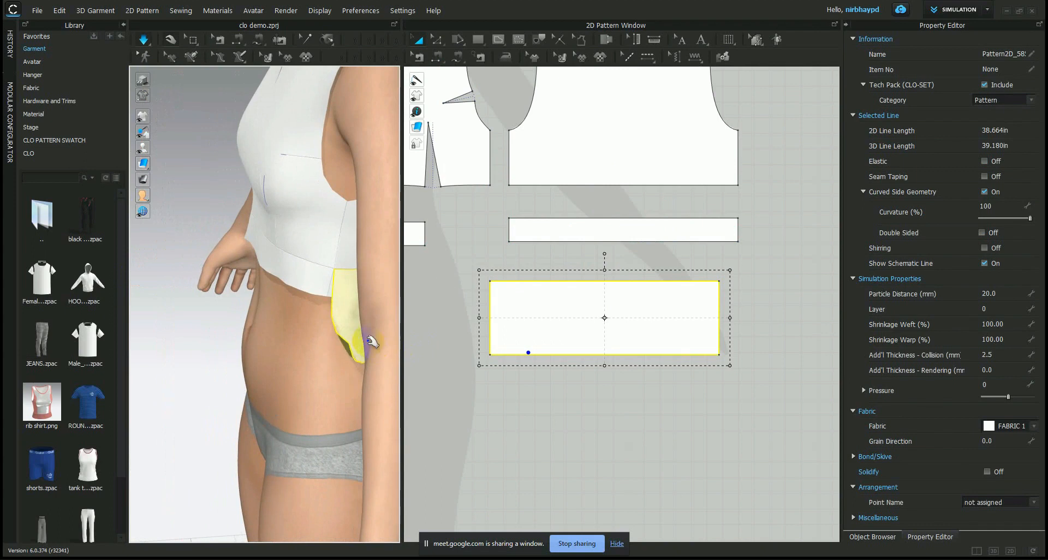
{"action": "left_click_drag", "start_coordinate": [347, 355], "coordinate": [383, 305]}
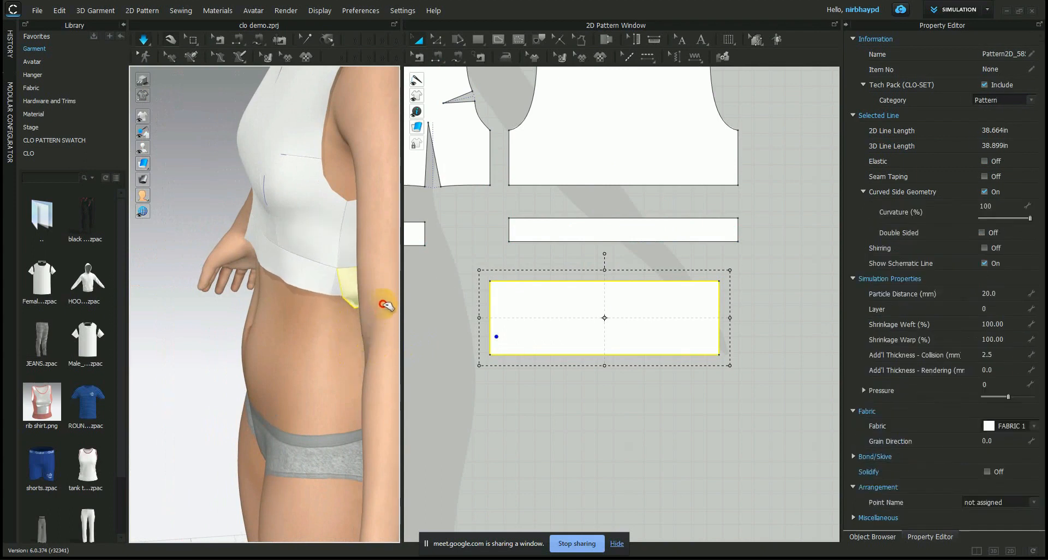
{"action": "scroll", "coordinate": [355, 300], "scroll_direction": "down", "scroll_amount": 3}
{"action": "middle_click_drag", "start_coordinate": [362, 283], "coordinate": [184, 305]}
{"action": "scroll", "coordinate": [238, 331], "scroll_direction": "up", "scroll_amount": 1}
{"action": "left_click_drag", "start_coordinate": [254, 326], "coordinate": [267, 321]}
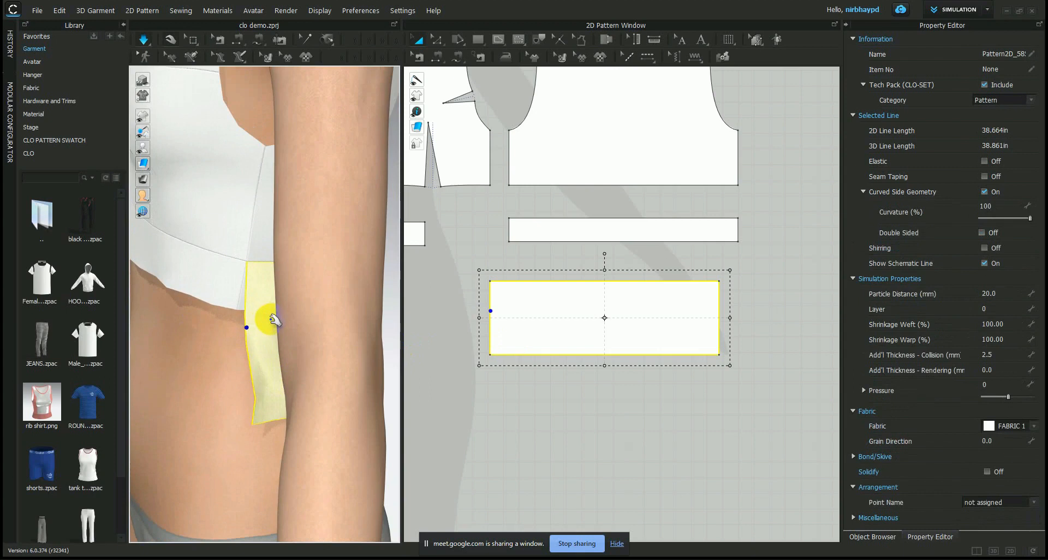
{"action": "scroll", "coordinate": [268, 322], "scroll_direction": "up", "scroll_amount": 2}
{"action": "scroll", "coordinate": [268, 323], "scroll_direction": "down", "scroll_amount": 2}
{"action": "left_click", "coordinate": [456, 363]}
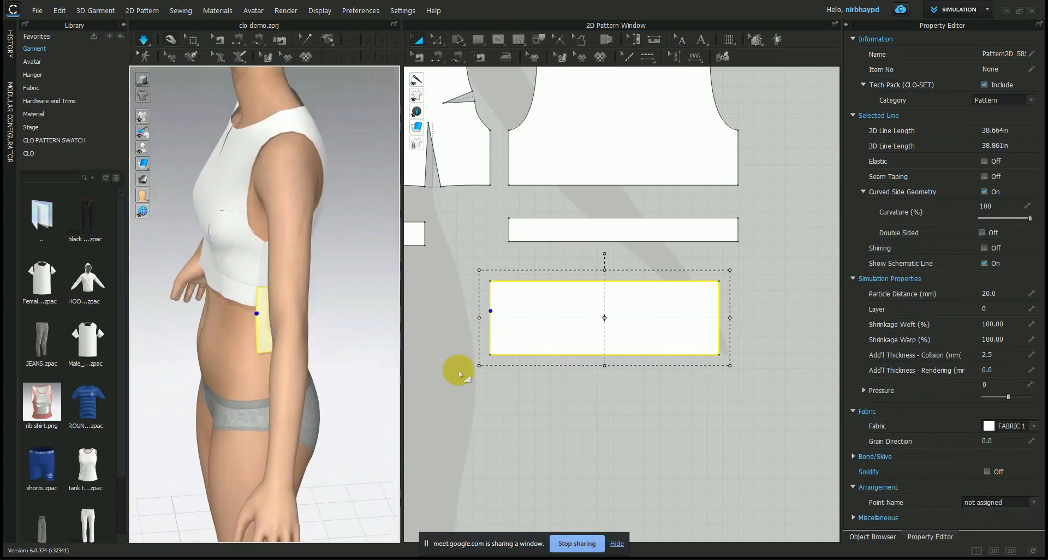